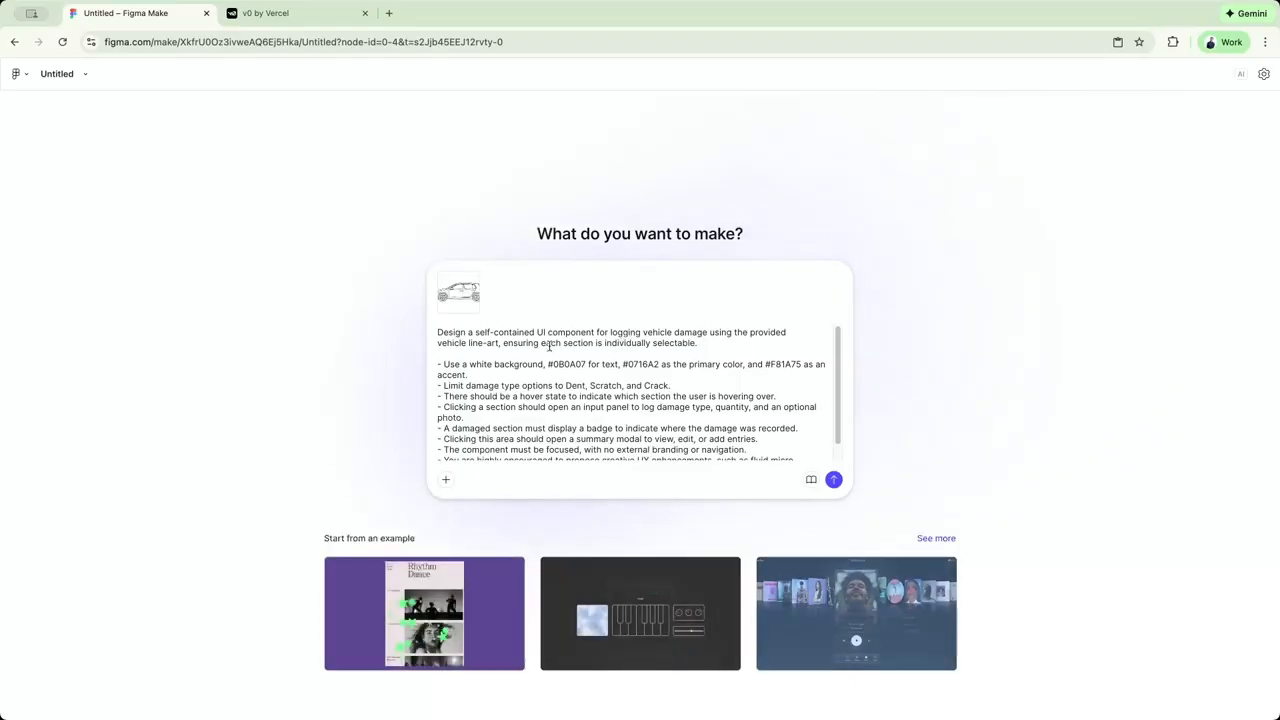
Submit the prepared vehicle damage logging prompt with its car line-art image in Figma Make, and submit the matching prompt in v0.
left_click(834, 480)
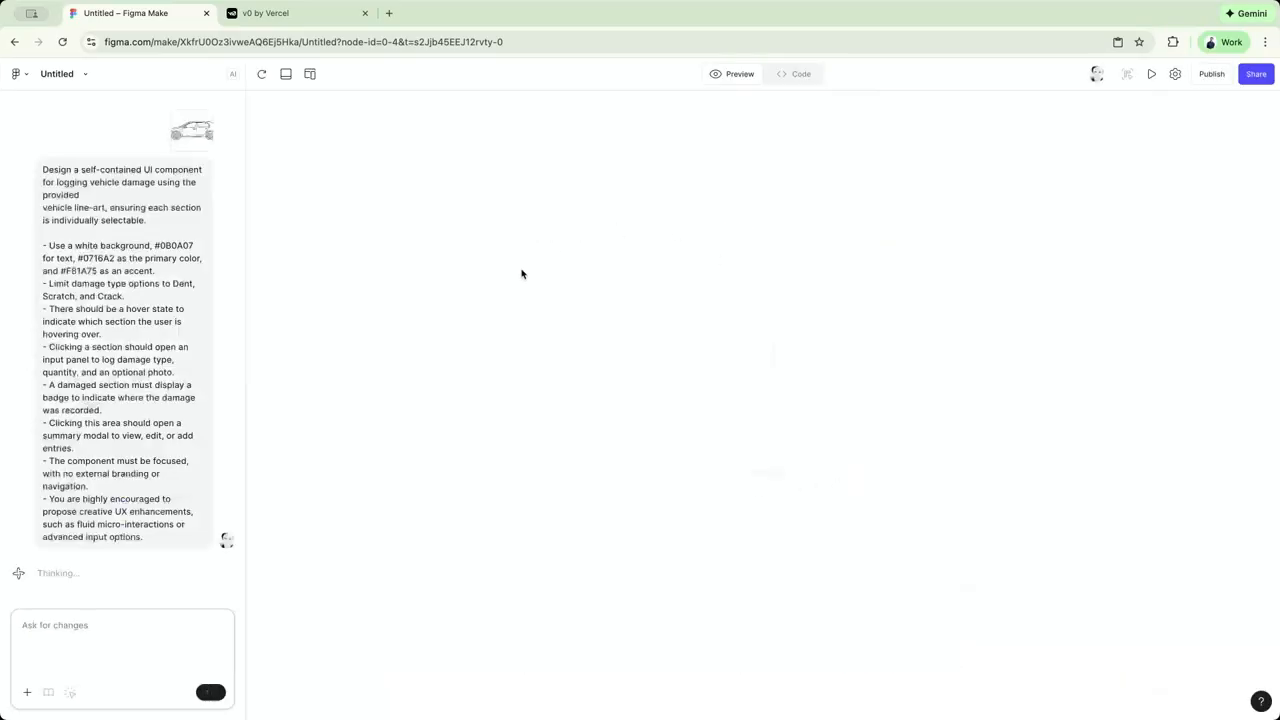
left_click(285, 14)
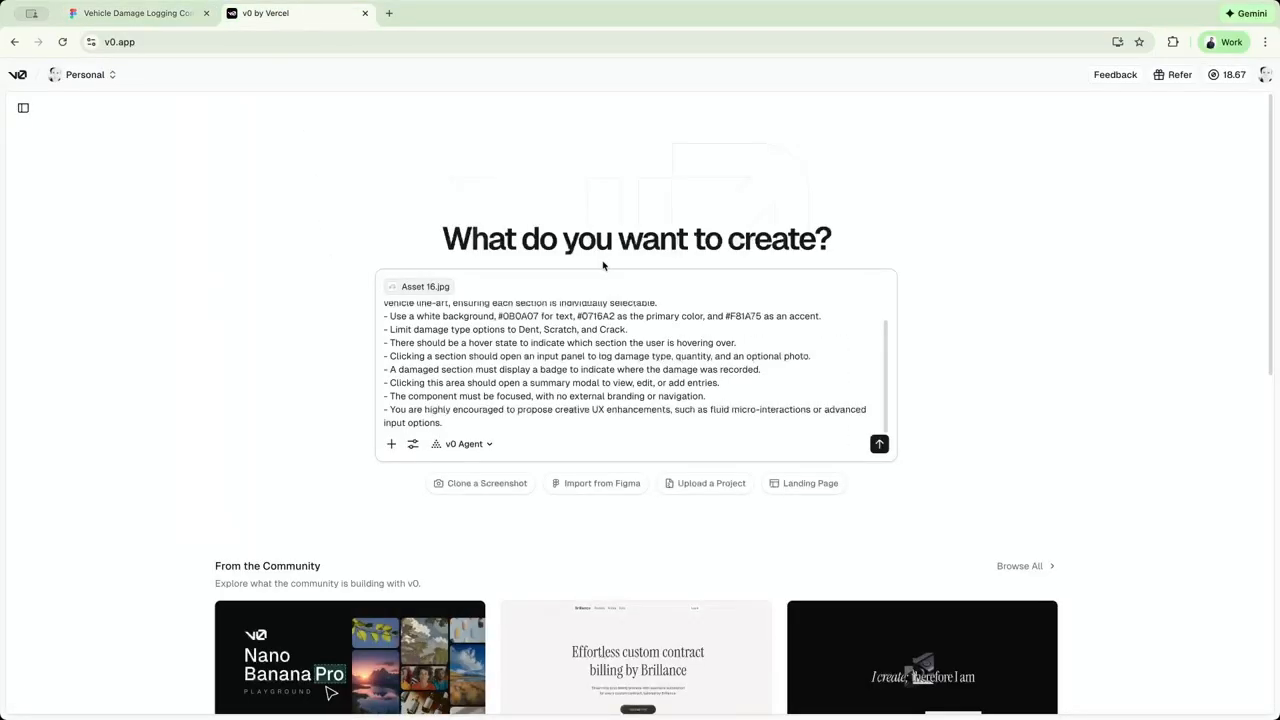
left_click(879, 444)
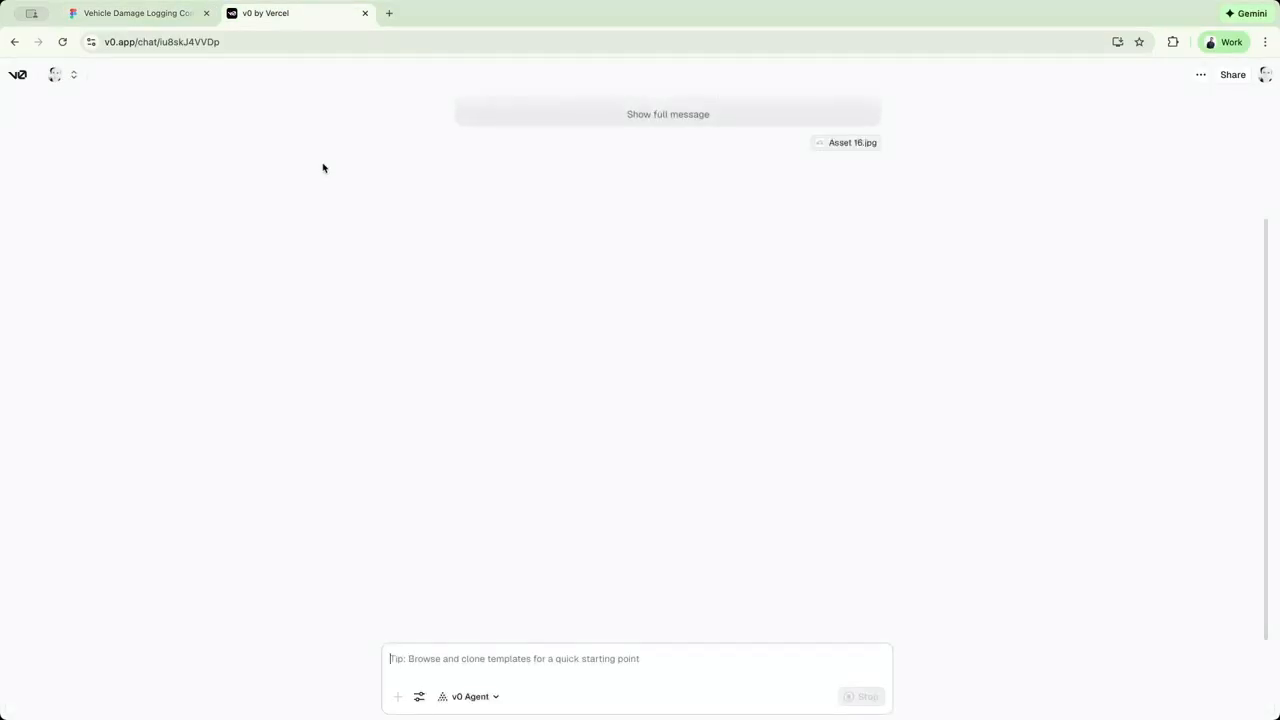
Check the generation progress of the damage logger in both Figma Make and v0.
left_click(147, 14)
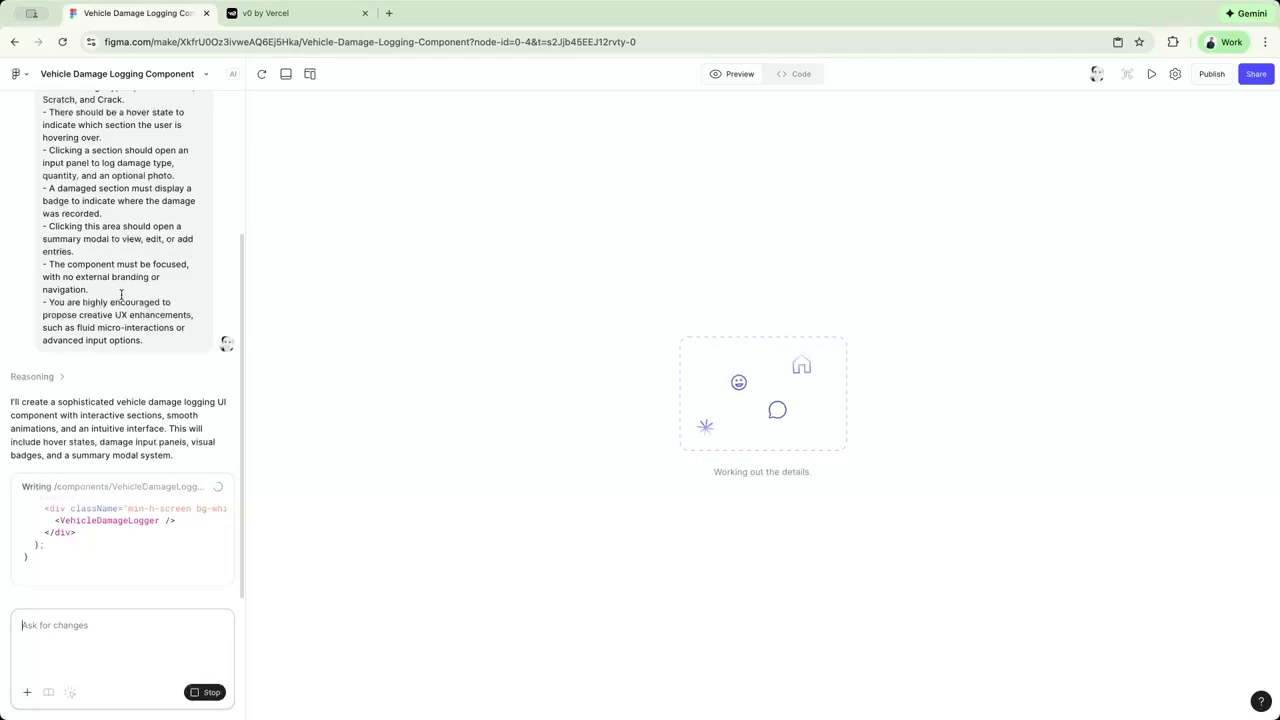
left_click(289, 17)
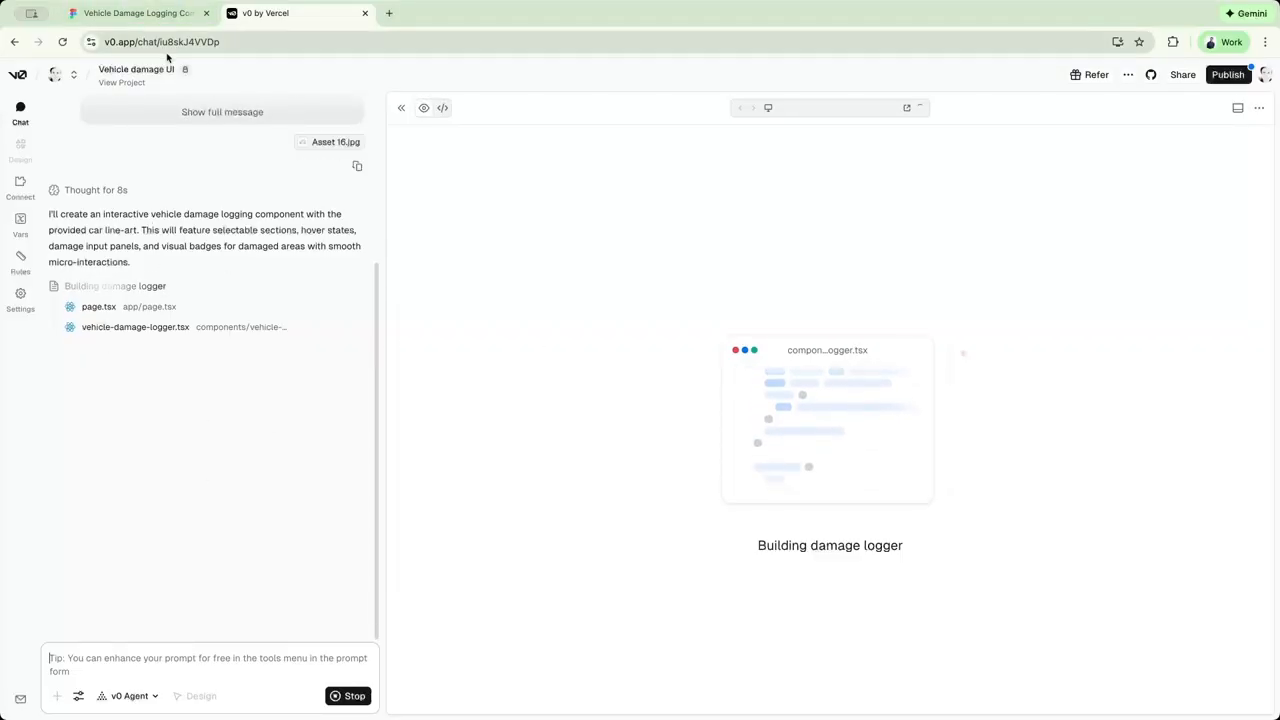
left_click(157, 15)
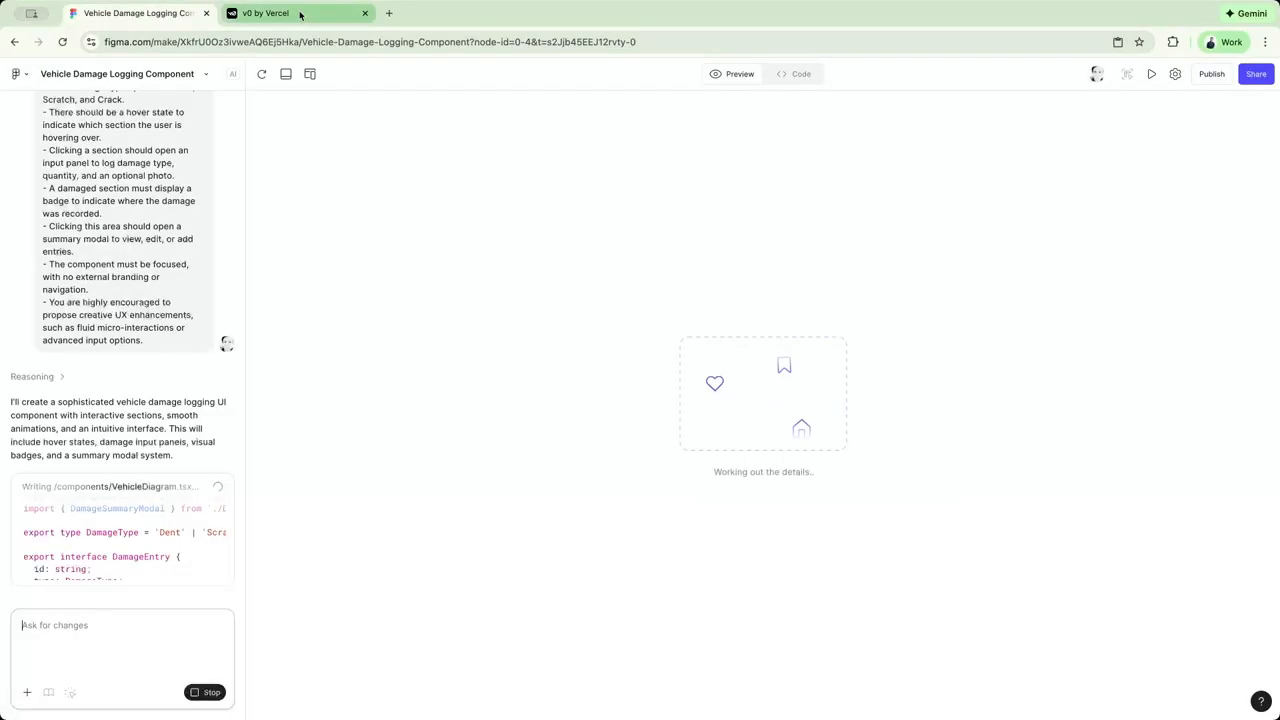
left_click(299, 14)
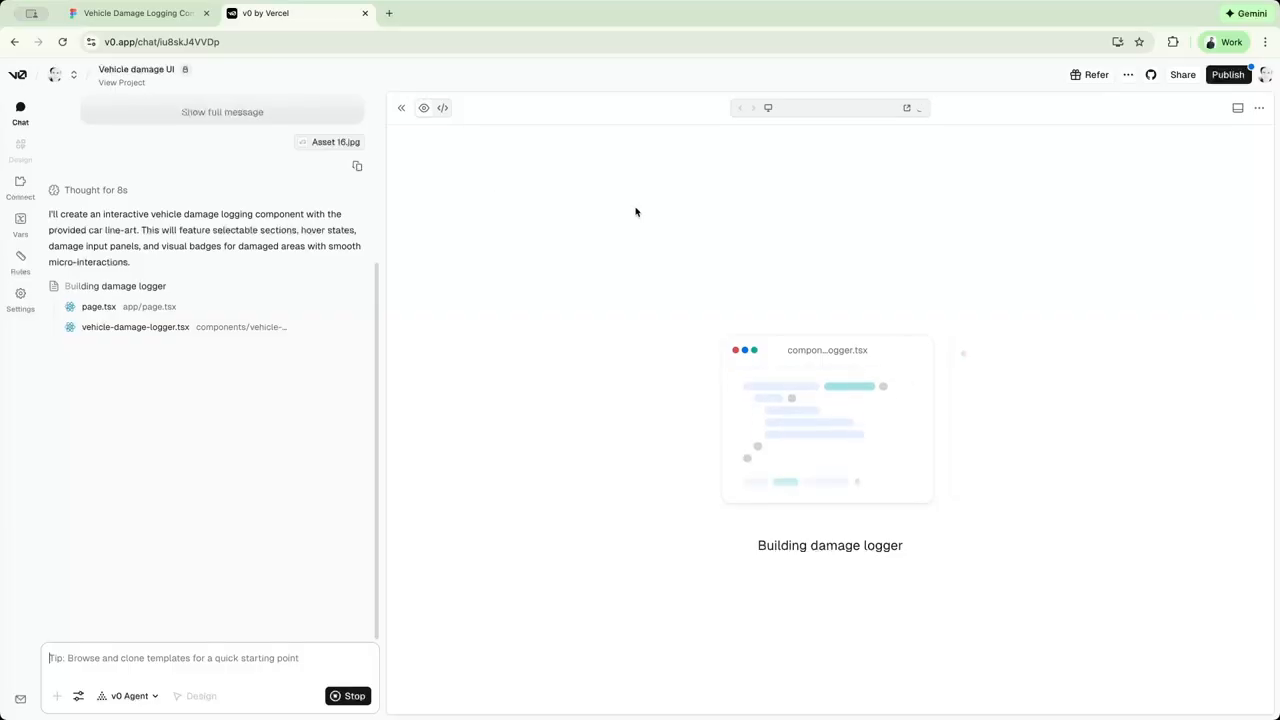
left_click(143, 12)
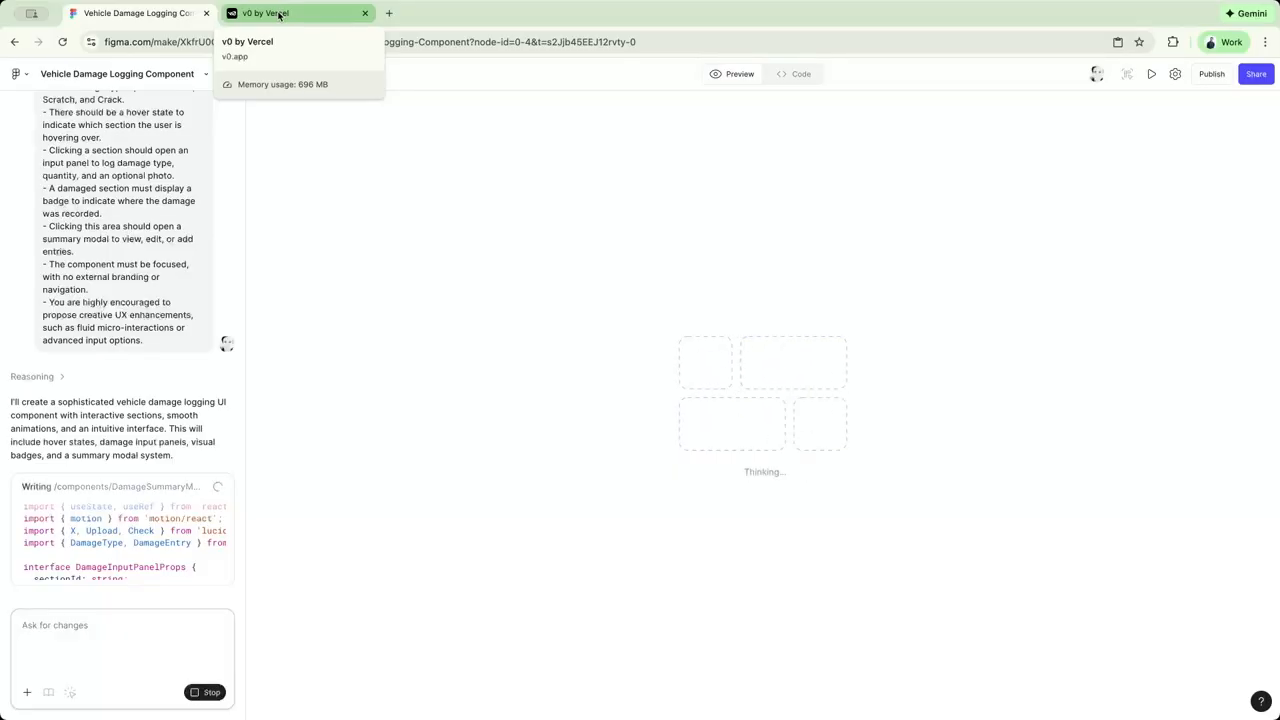
left_click(279, 14)
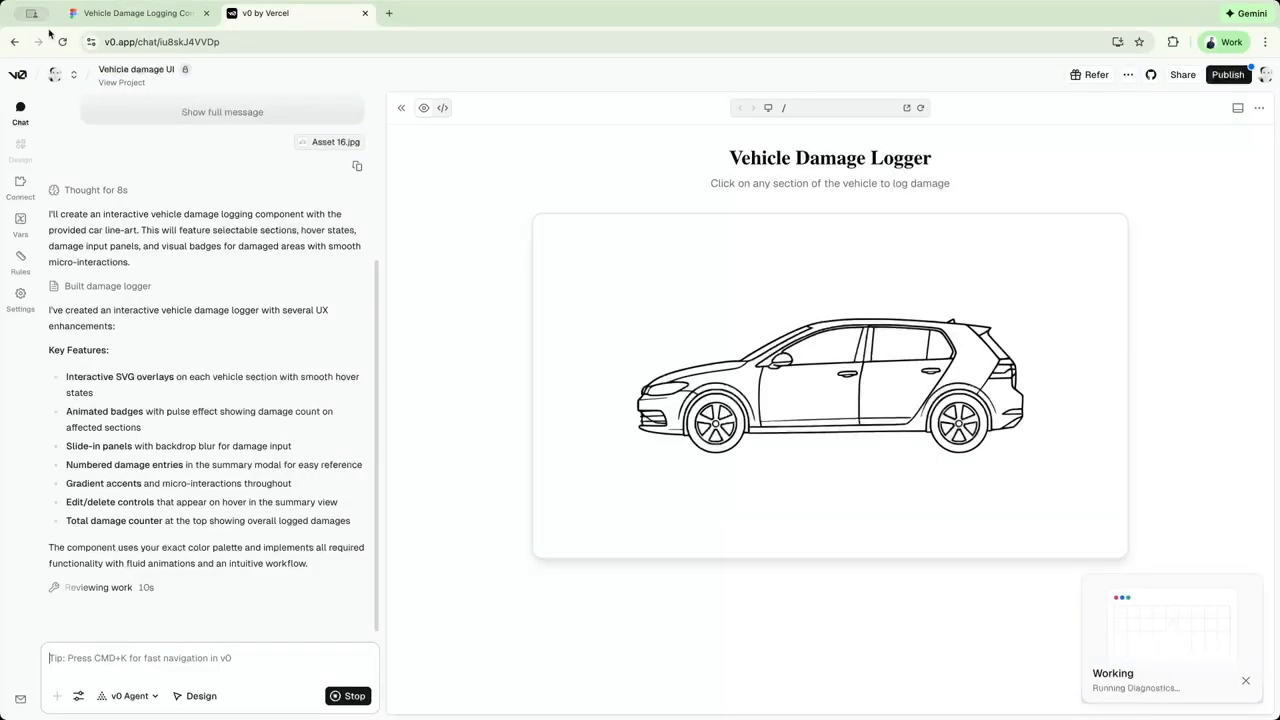
Switch to Figma Make and review its response and the list of creative UX enhancements.
left_click(99, 6)
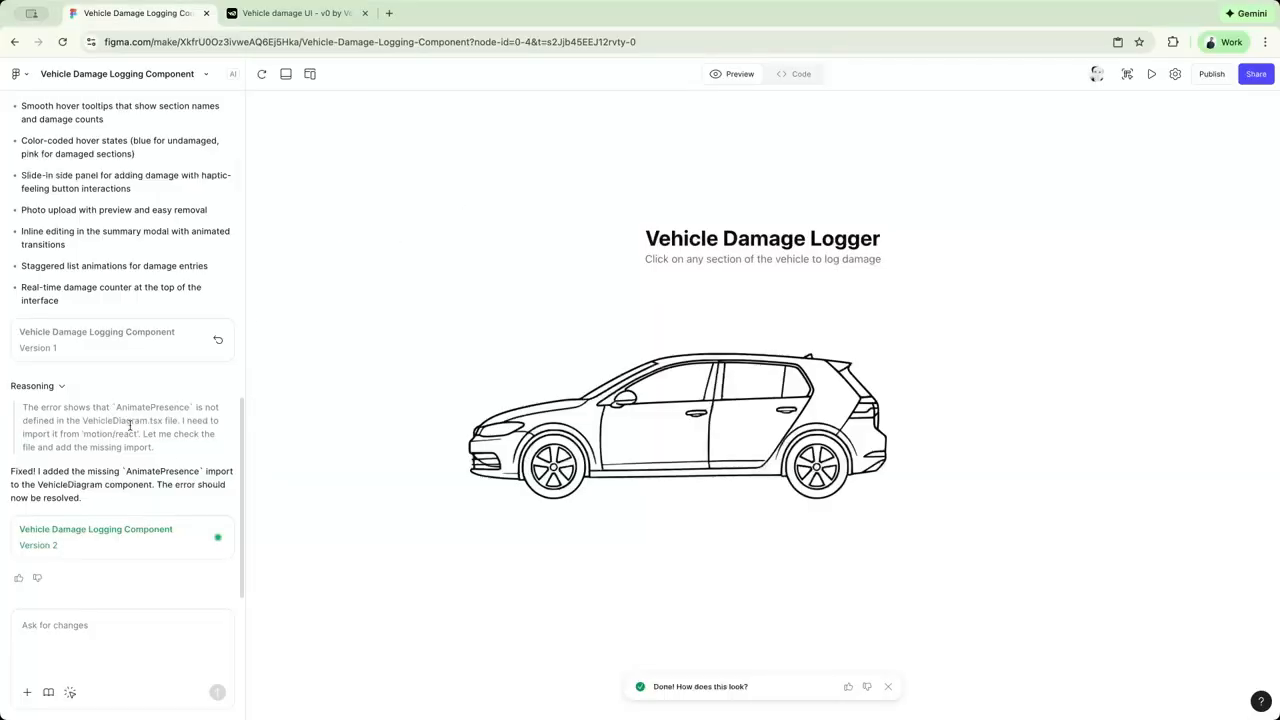
scroll(140, 220, "up", 5)
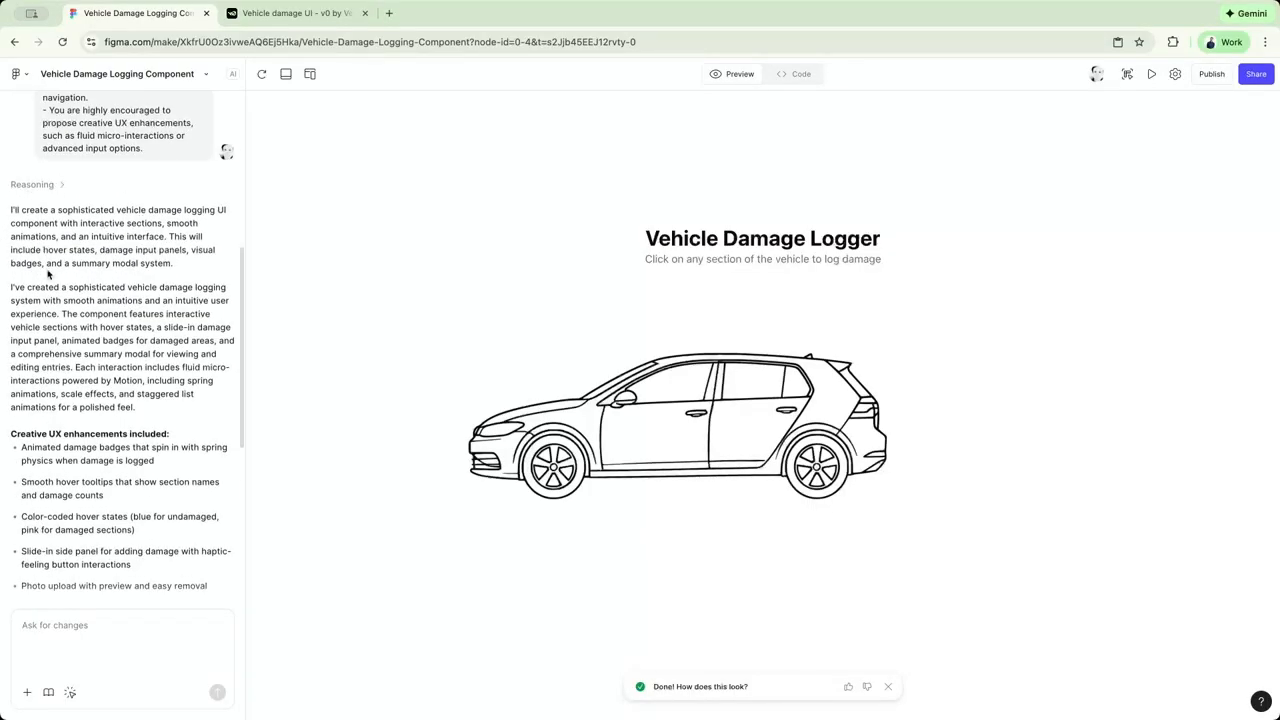
scroll(92, 249, "up", 3)
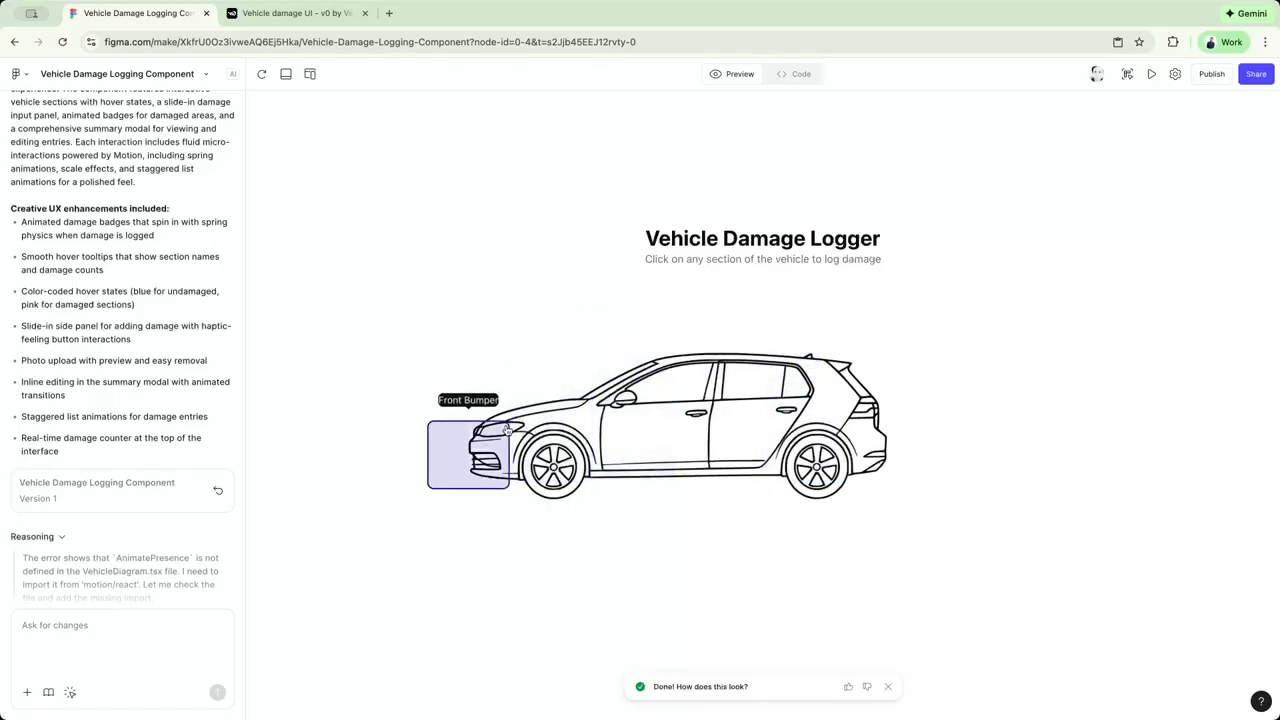
Log a Dent with quantity 4 on the Rear Left Fender in the preview, attaching Asset 16.jpg as the photo.
left_click(827, 428)
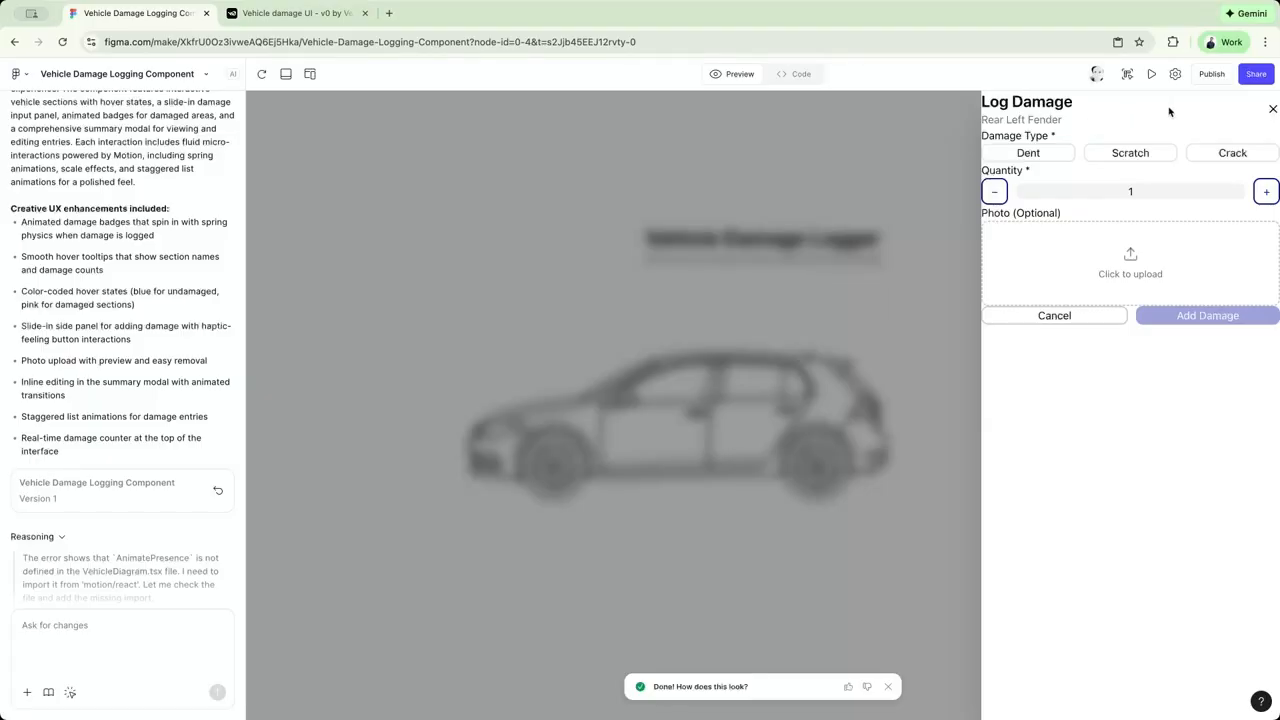
left_click(886, 688)
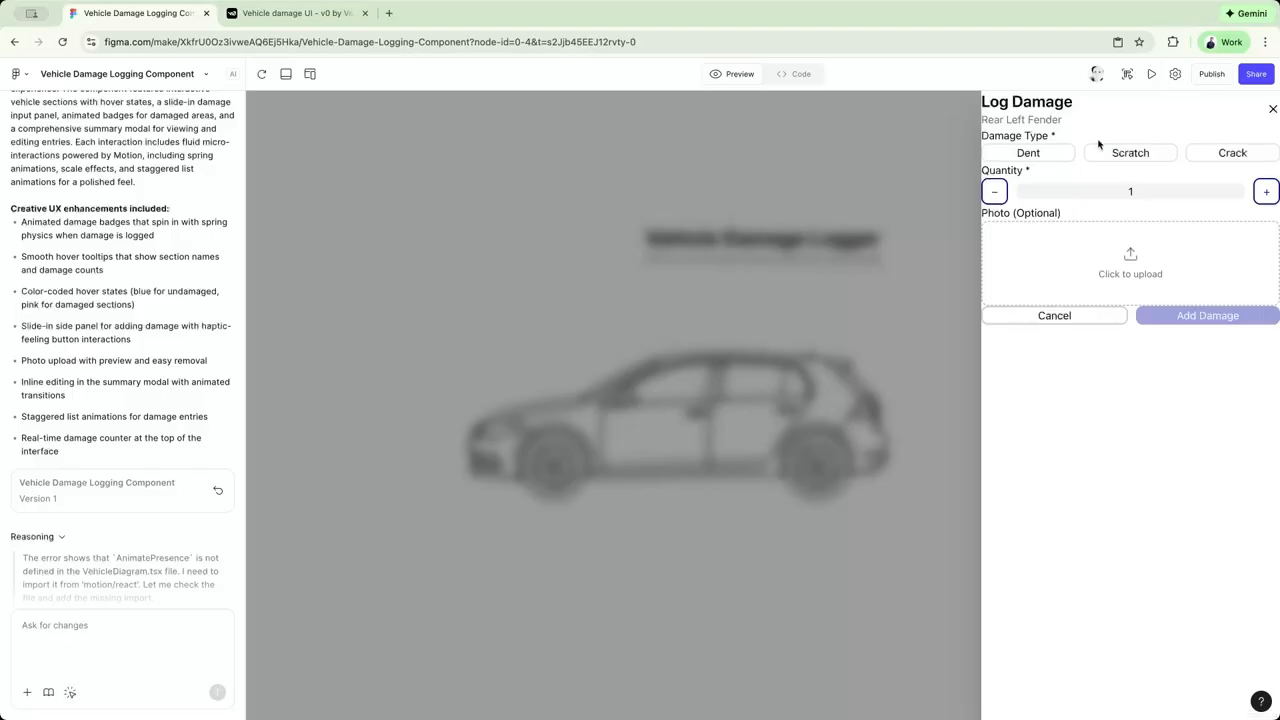
left_click(1040, 160)
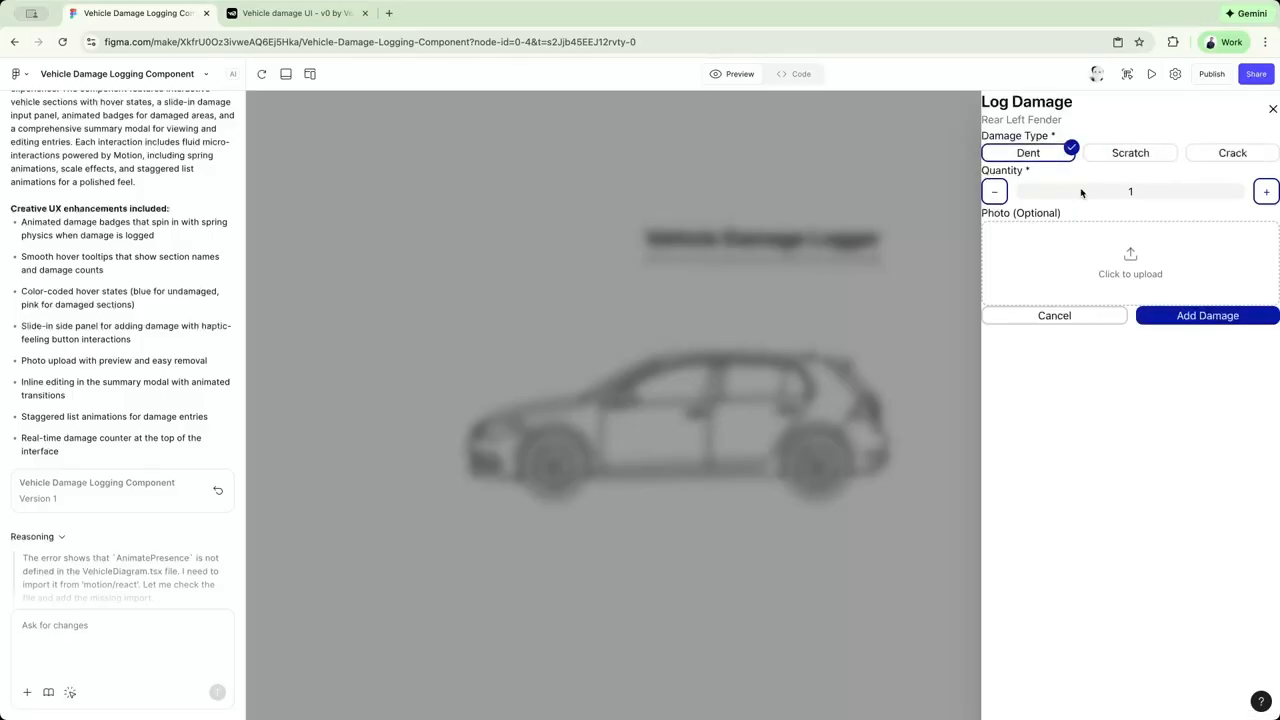
left_click(1266, 192)
left_click(1266, 192)
left_click(1266, 192)
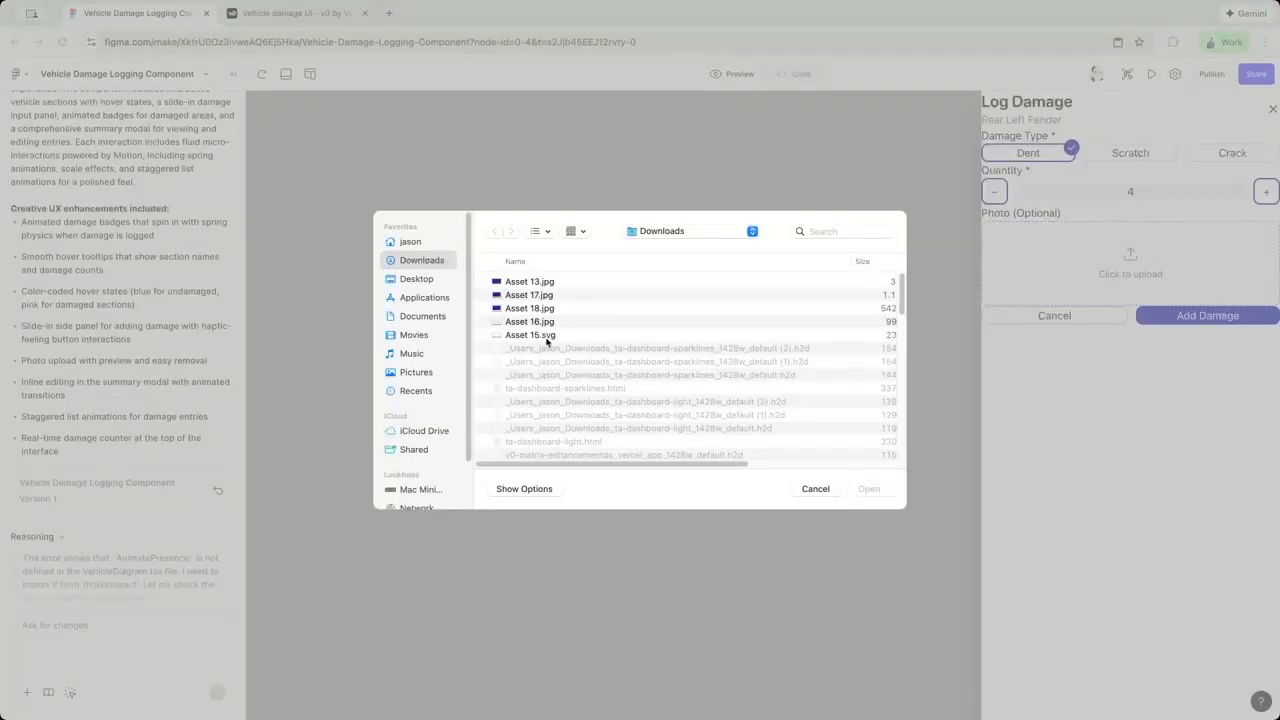
double_click(566, 321)
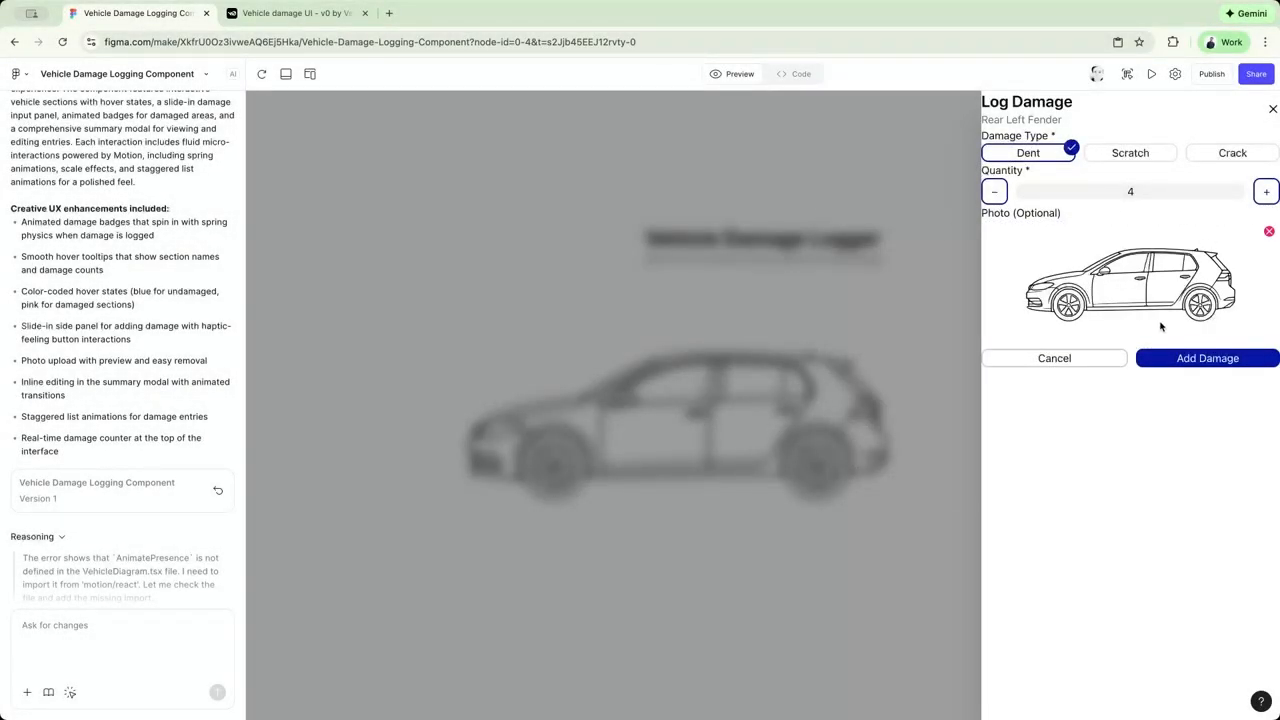
left_click(1189, 360)
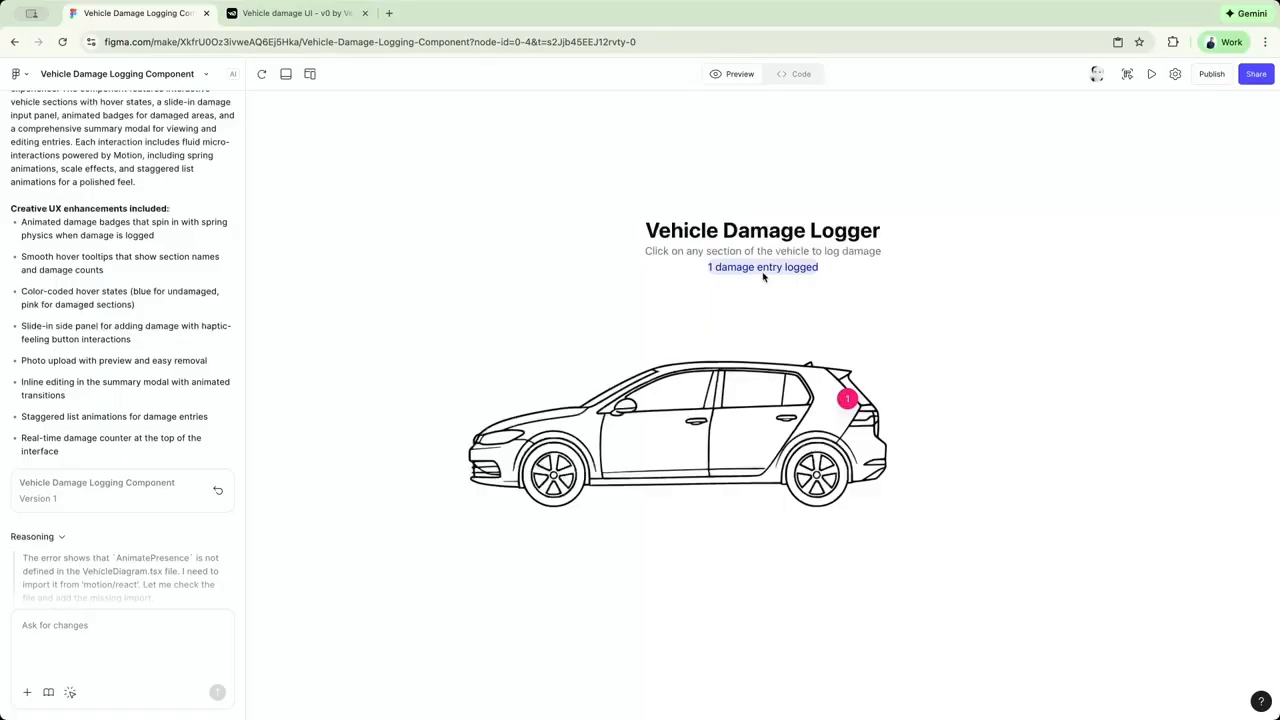
Log a Scratch with quantity 2 on the Front Left Fender.
left_click(545, 462)
left_click(1130, 152)
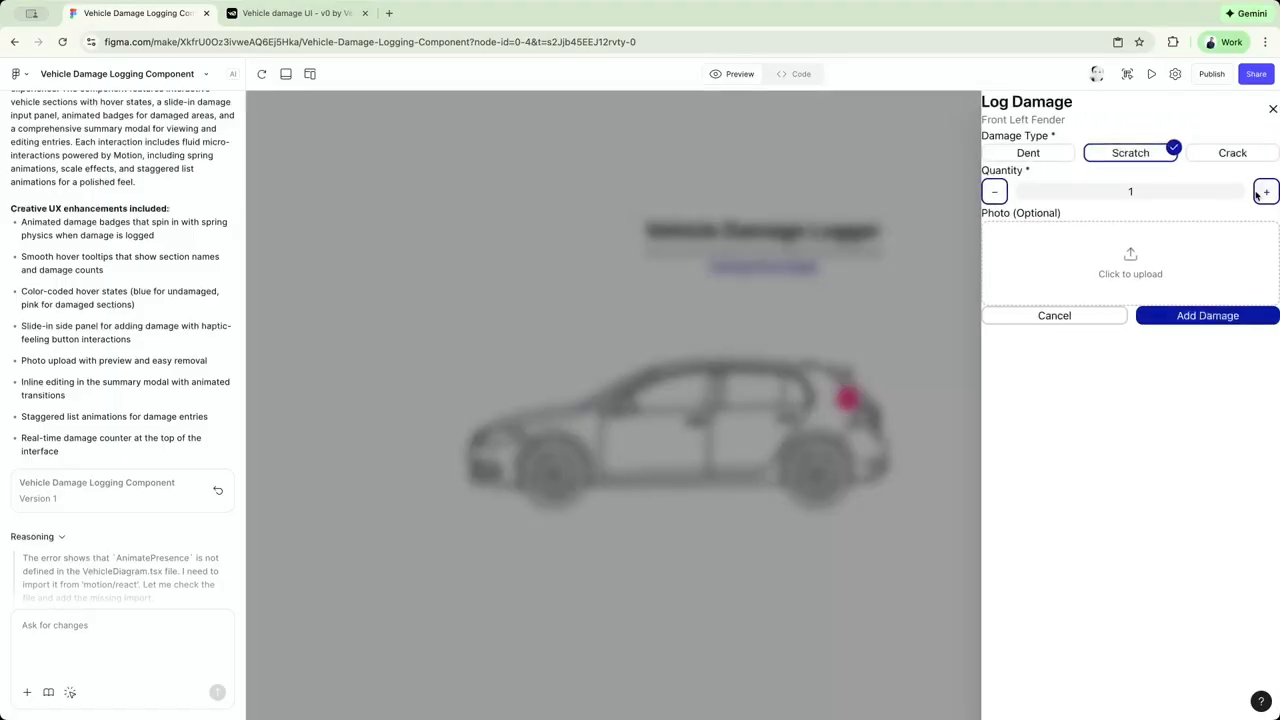
left_click(1200, 318)
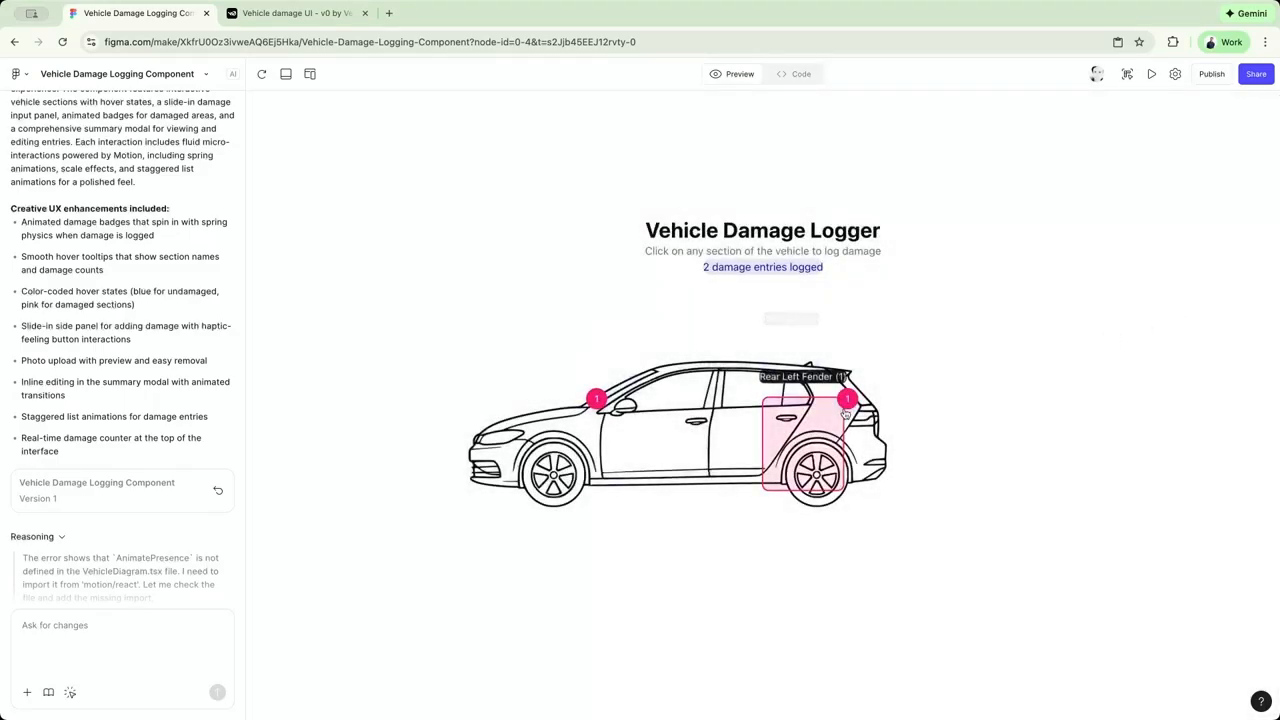
Test the damage summaries of the front left and rear left fenders and the roof's logging panel, closing each one.
left_click(563, 453)
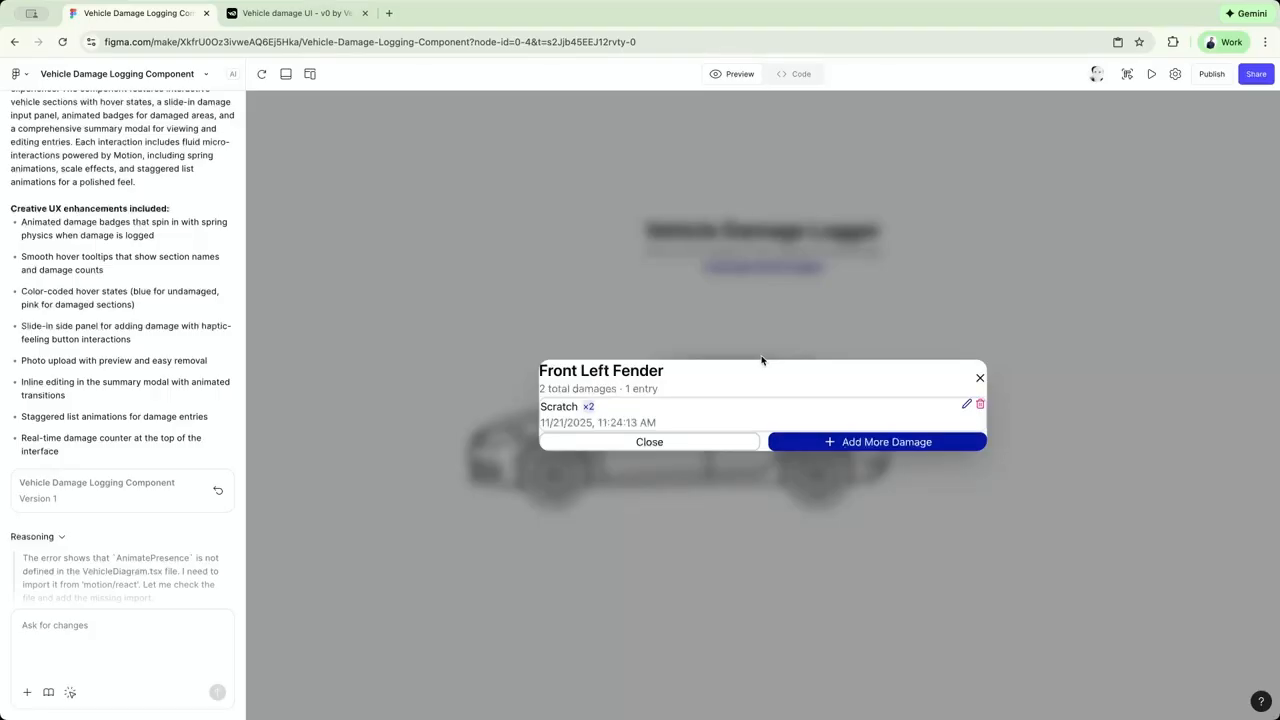
left_click(979, 376)
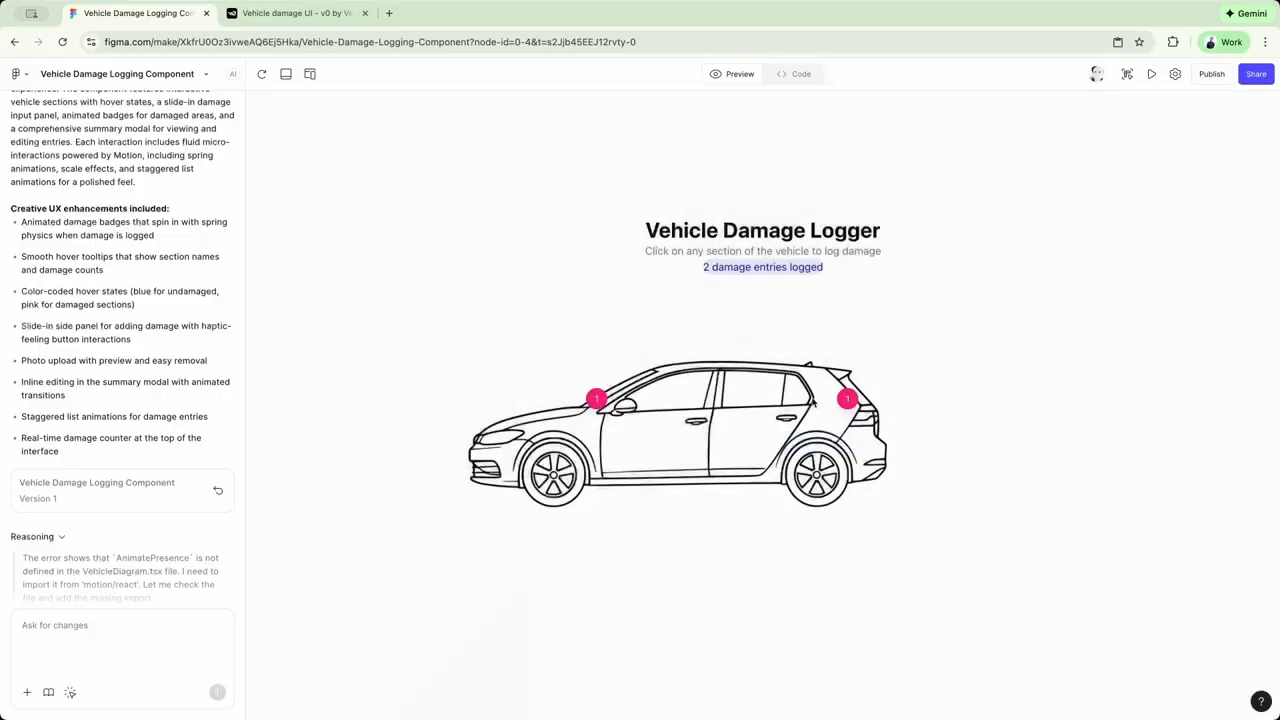
left_click(899, 418)
left_click(979, 367)
left_click(760, 374)
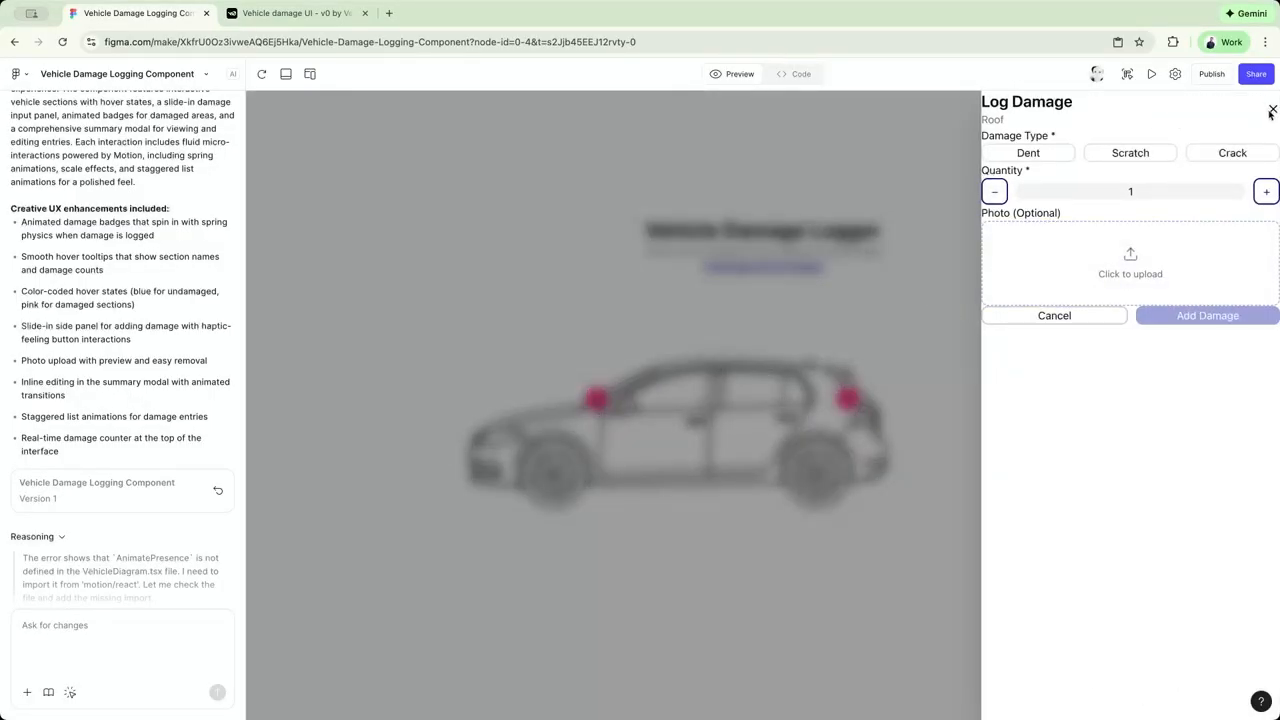
left_click(1272, 110)
left_click(760, 410)
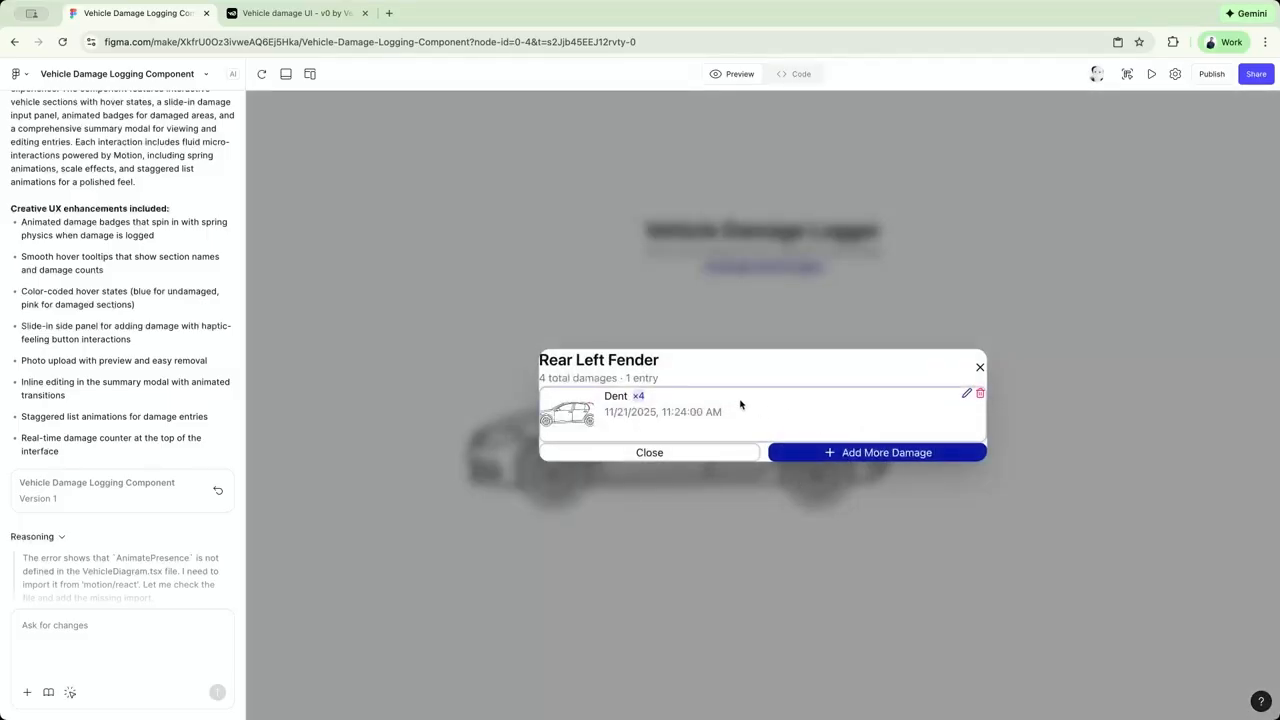
left_click(980, 367)
Test the Front Bumper's logging panel and reopen the Rear Left Fender's damage summary.
left_click(640, 420)
left_click(551, 477)
left_click(475, 460)
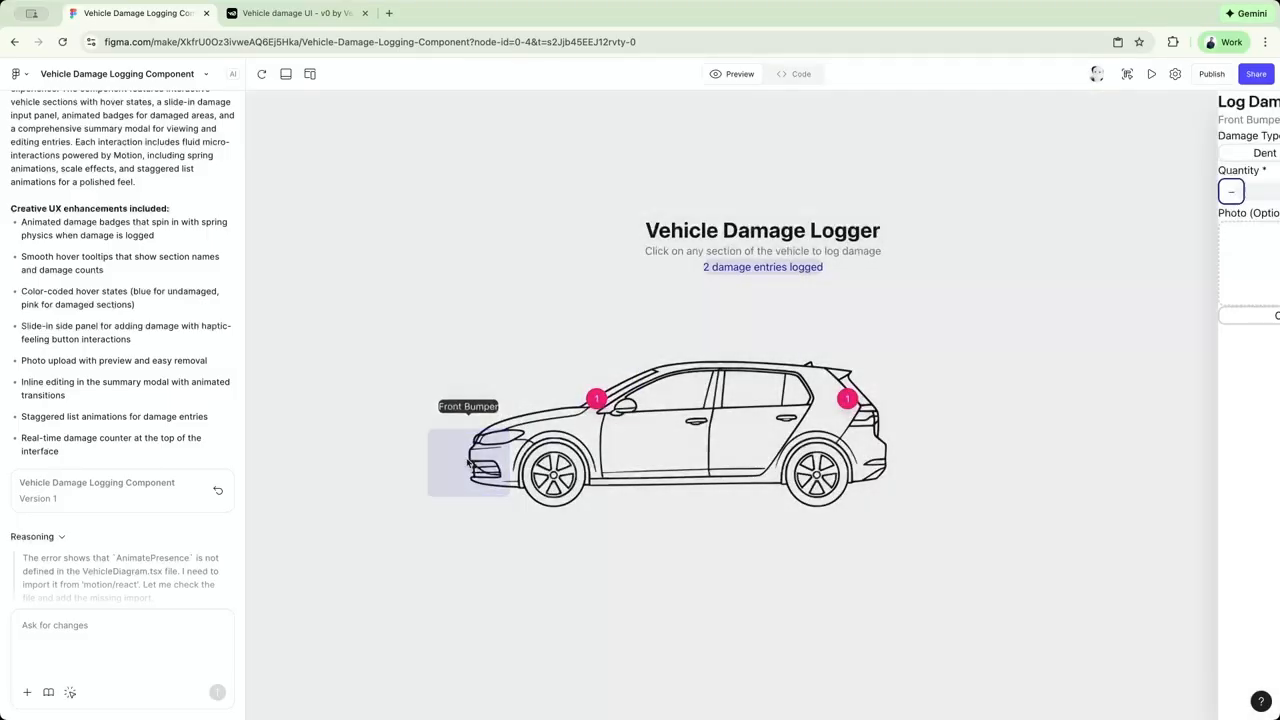
left_click(575, 393)
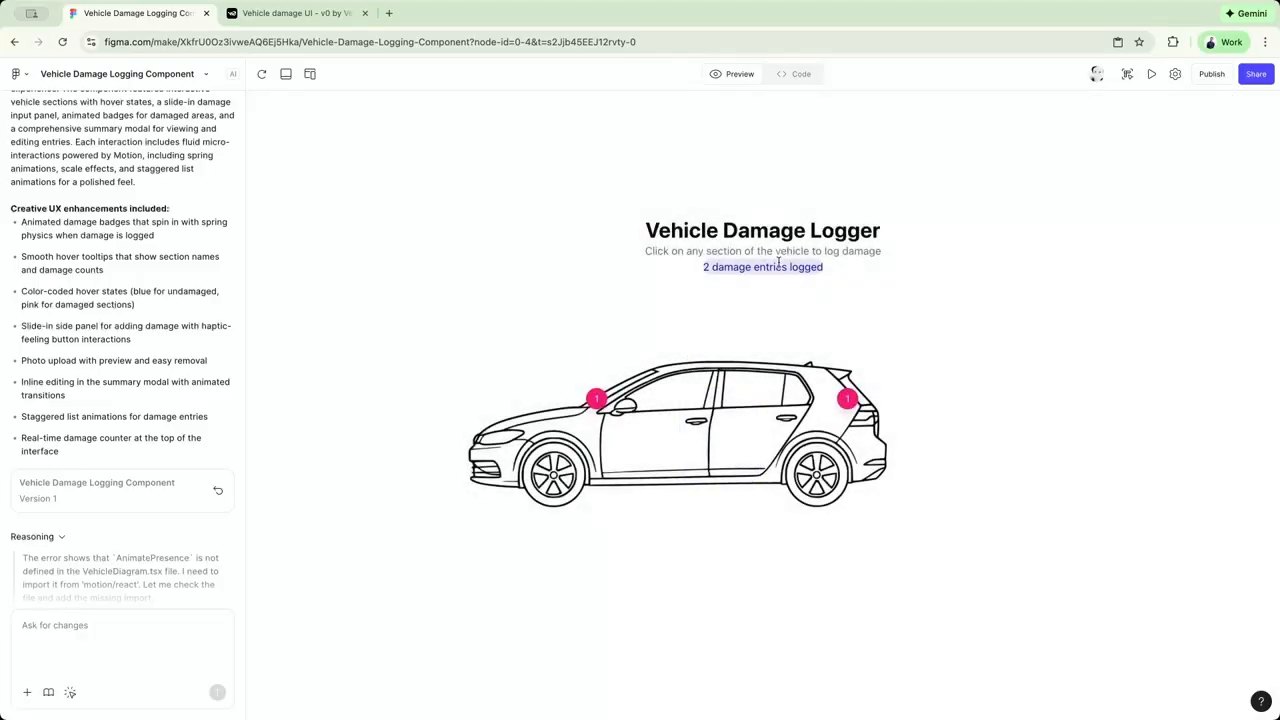
left_click(825, 425)
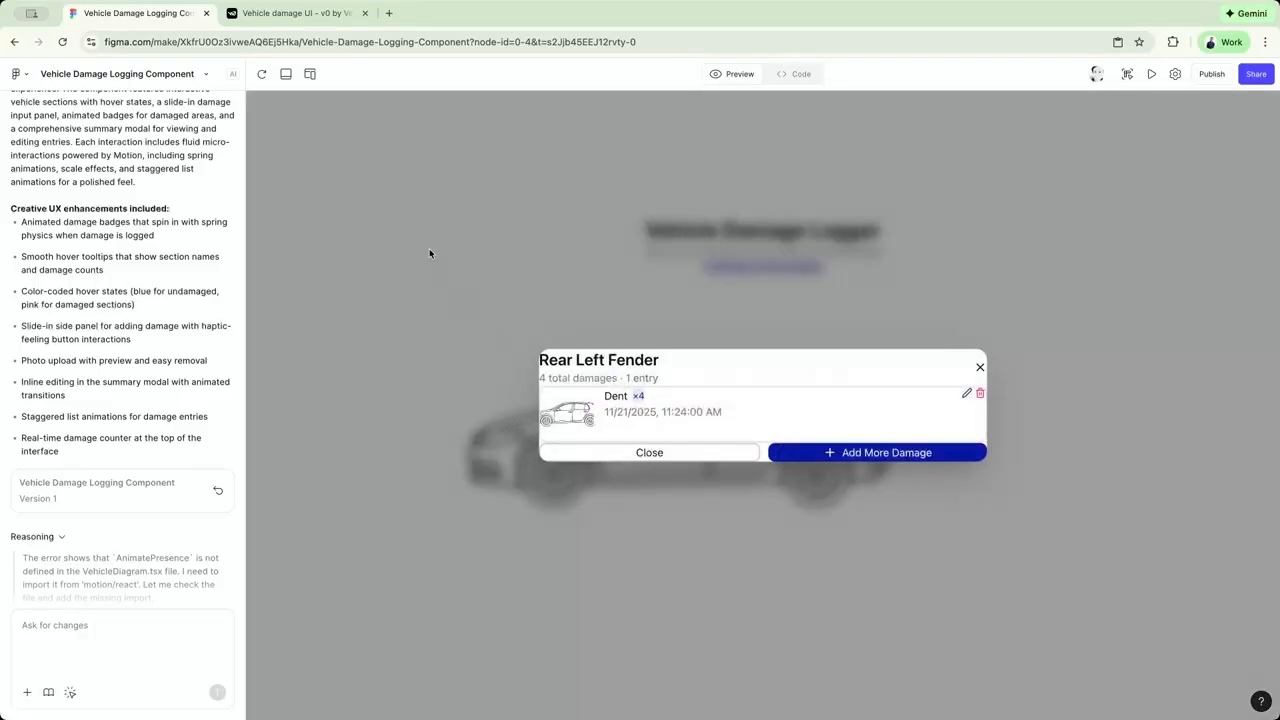
Switch to v0 and review its response and key features for the damage logger.
left_click(297, 13)
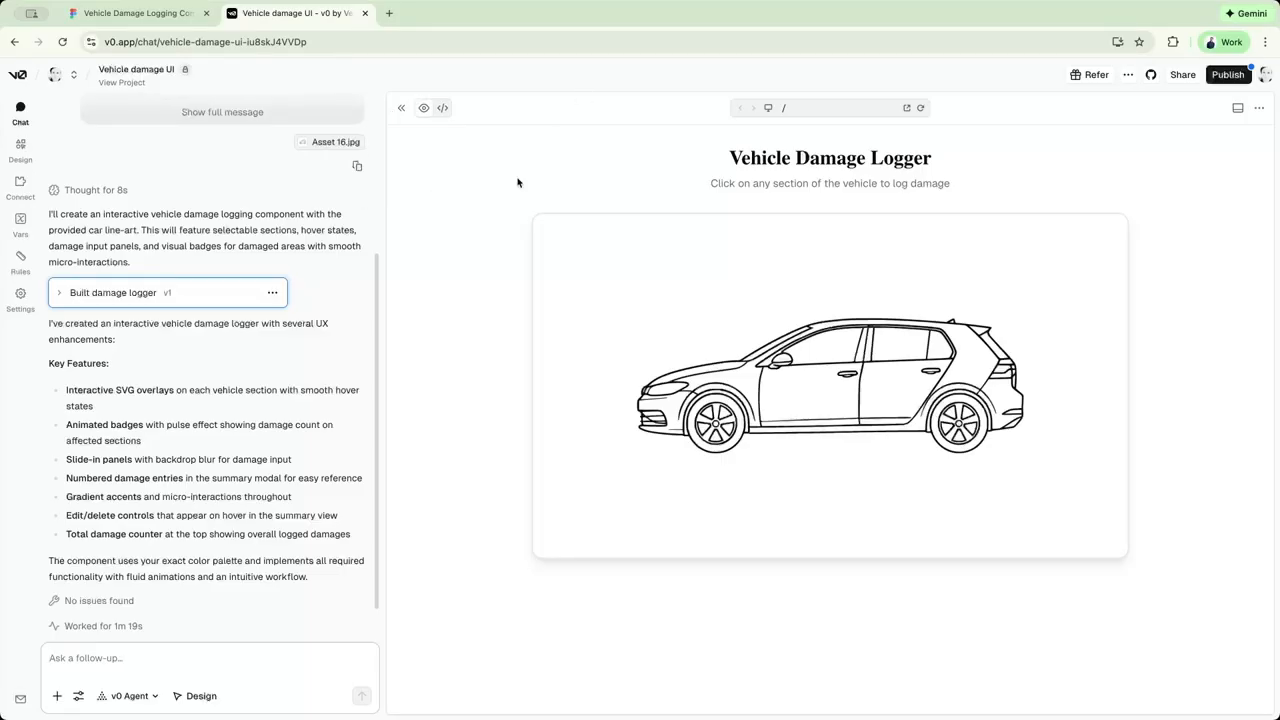
scroll(145, 334, "down", 1)
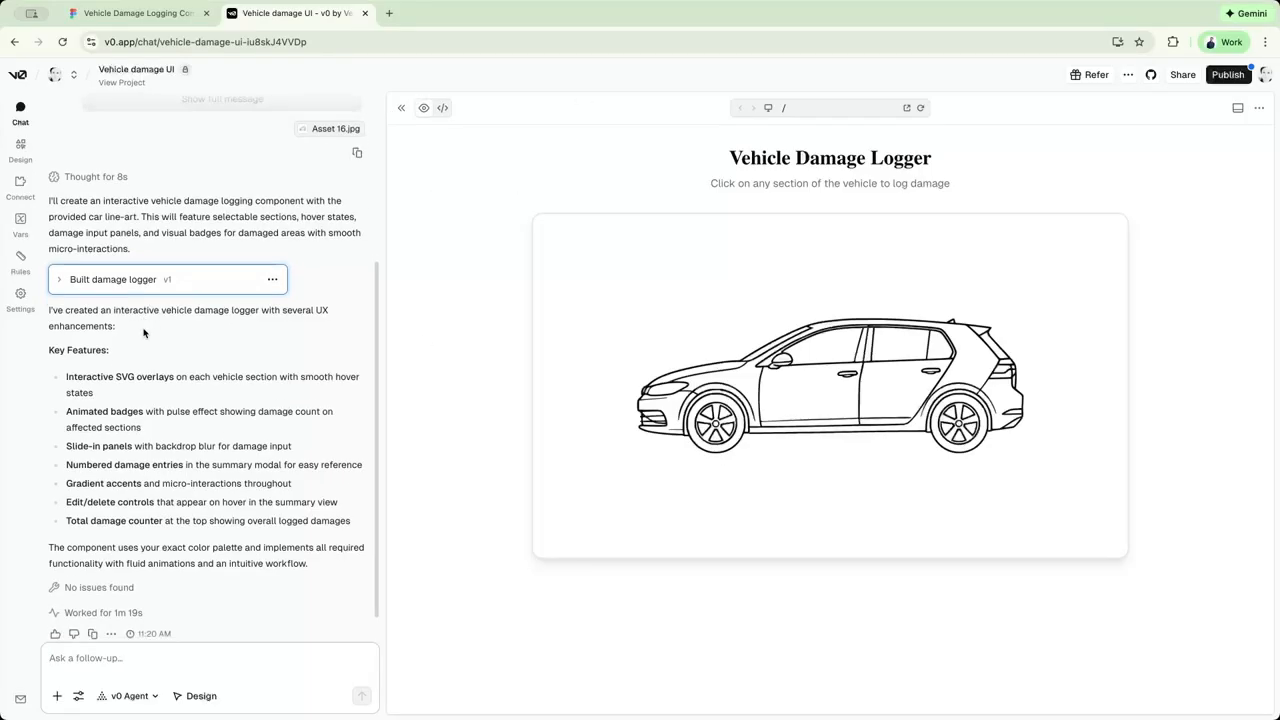
scroll(100, 376, "down", 1)
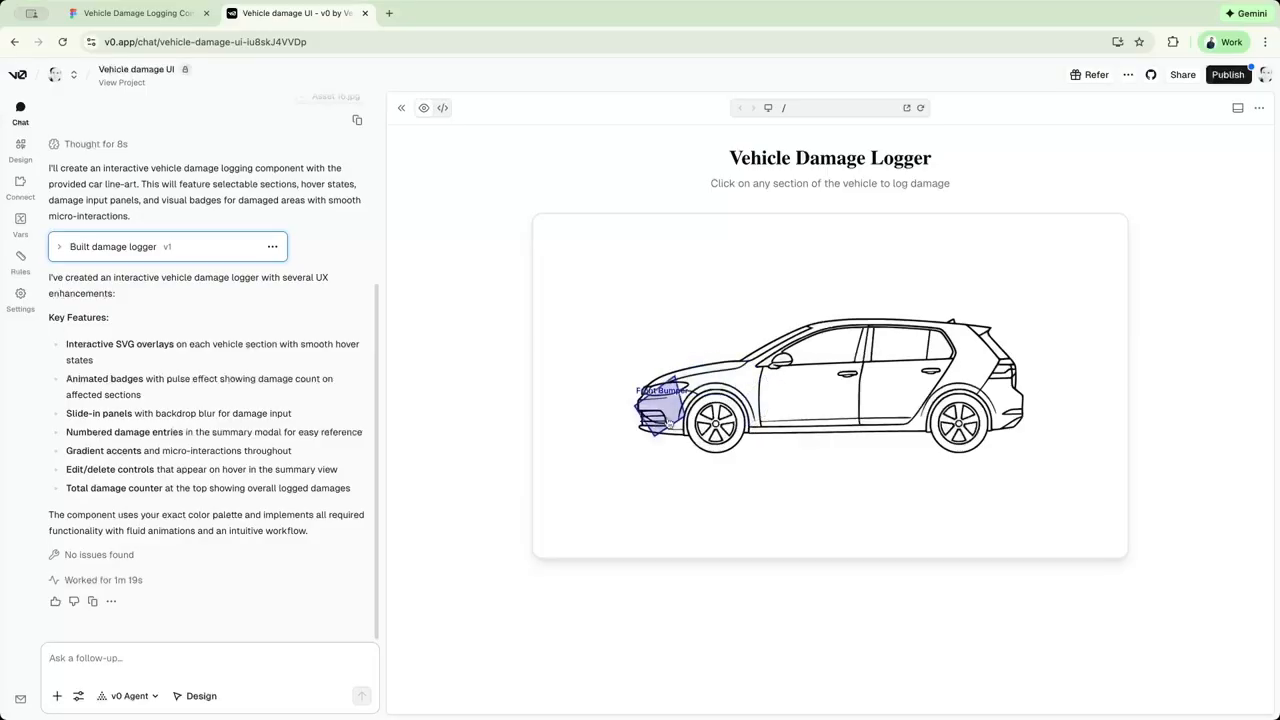
Log a Scratch with quantity 1 on the Front Fender in the v0 preview.
left_click(760, 404)
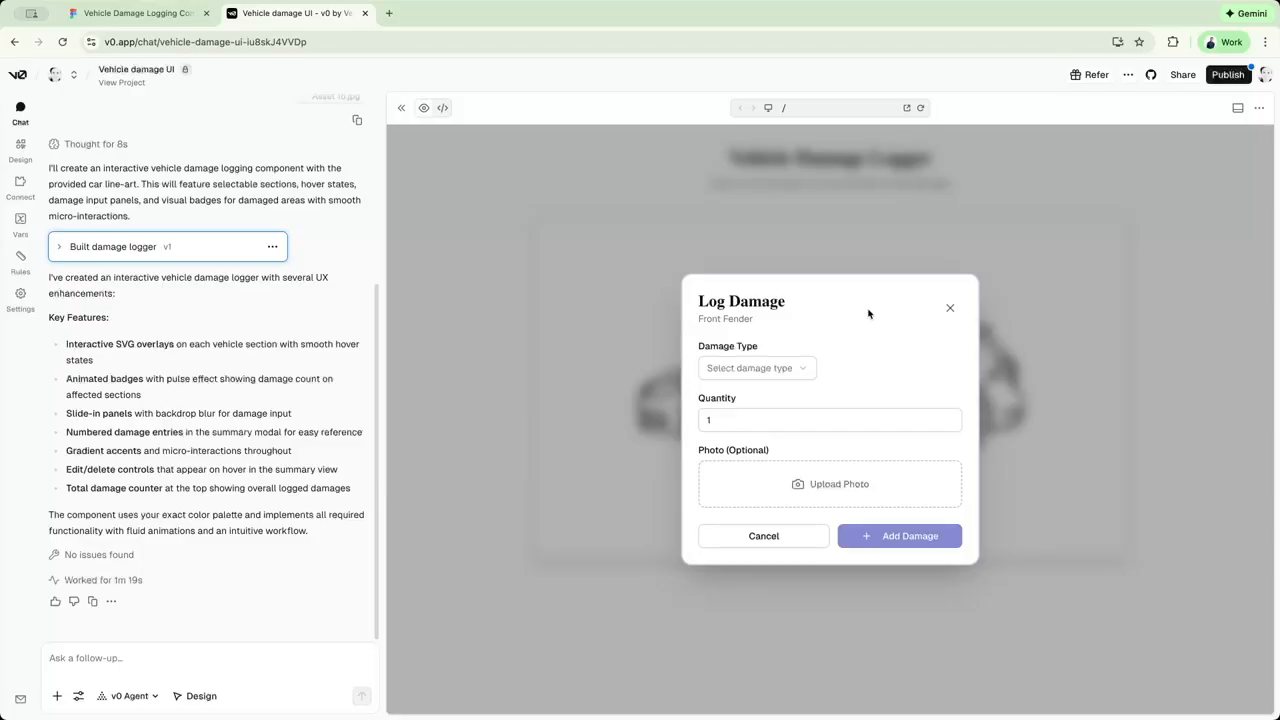
left_click(777, 369)
left_click(751, 424)
left_click(786, 417)
left_click(851, 466)
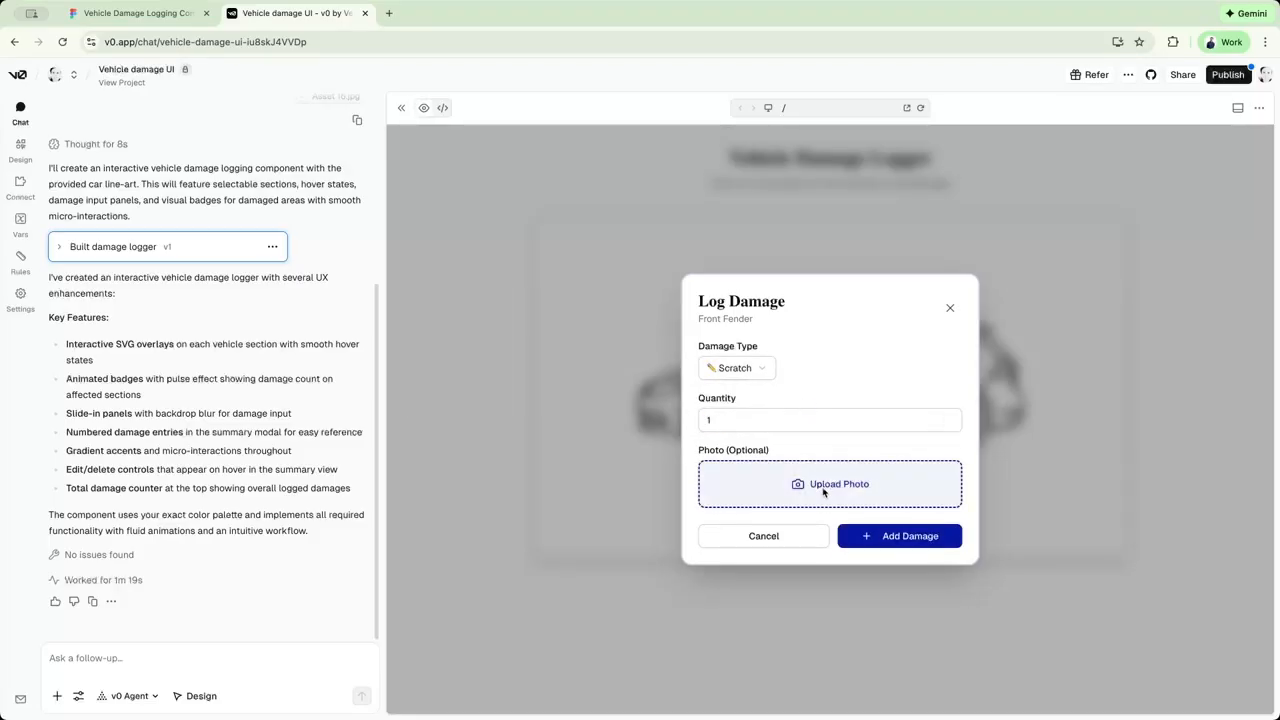
left_click(902, 538)
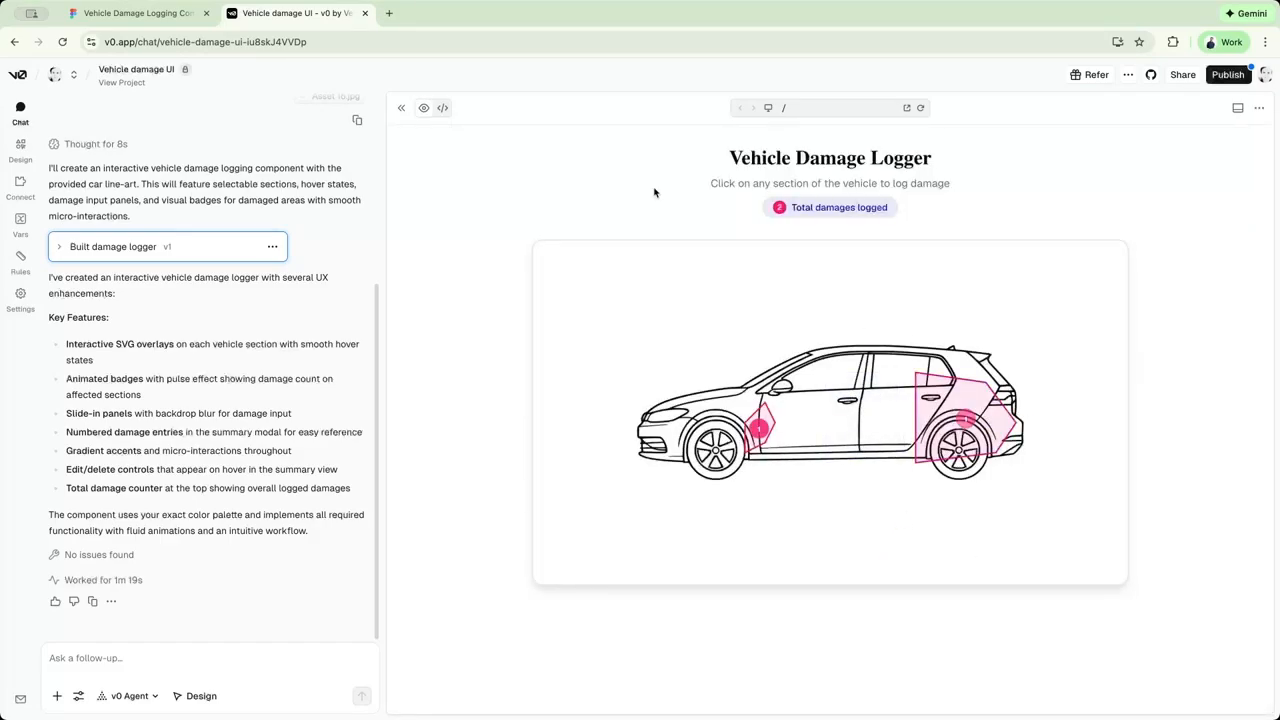
Return to Figma Make and close the Rear Left Fender's damage summary to view the logged entries overview.
key("ctrl+Tab")
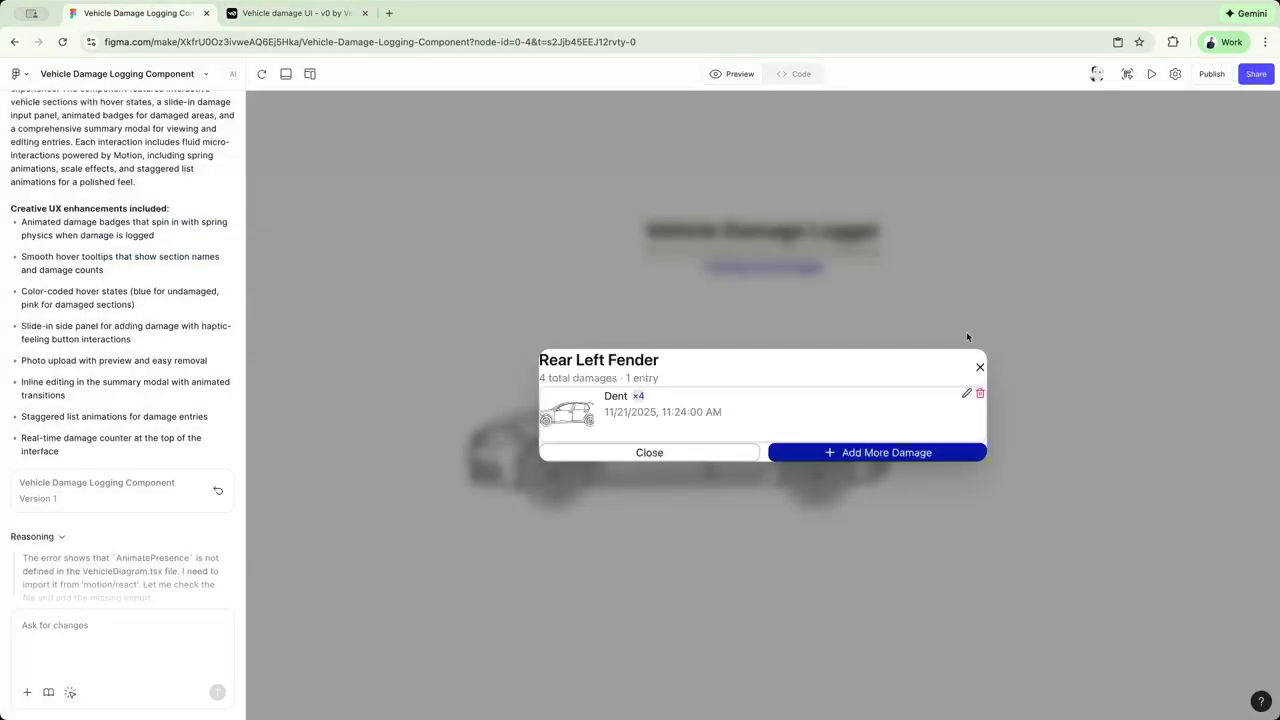
left_click(979, 368)
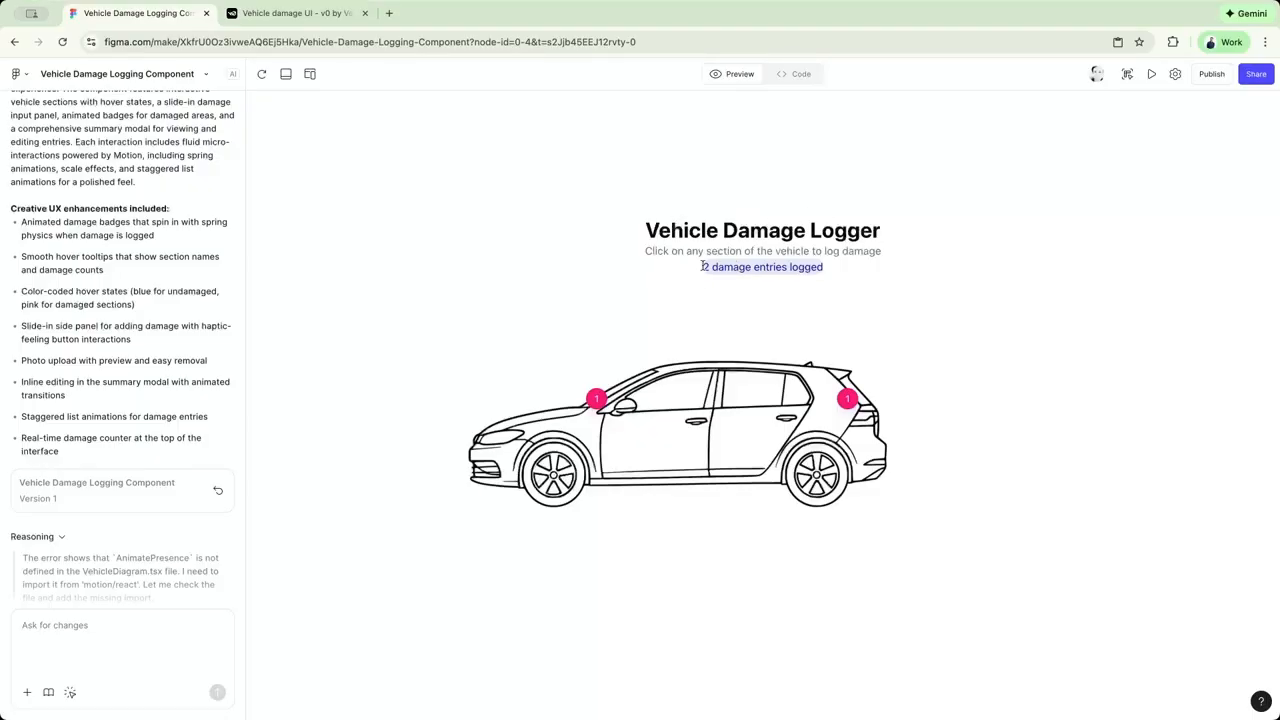
Compare the damage counters above the car in v0 and Figma Make, ending on the Figma Make preview.
key("ctrl+Tab")
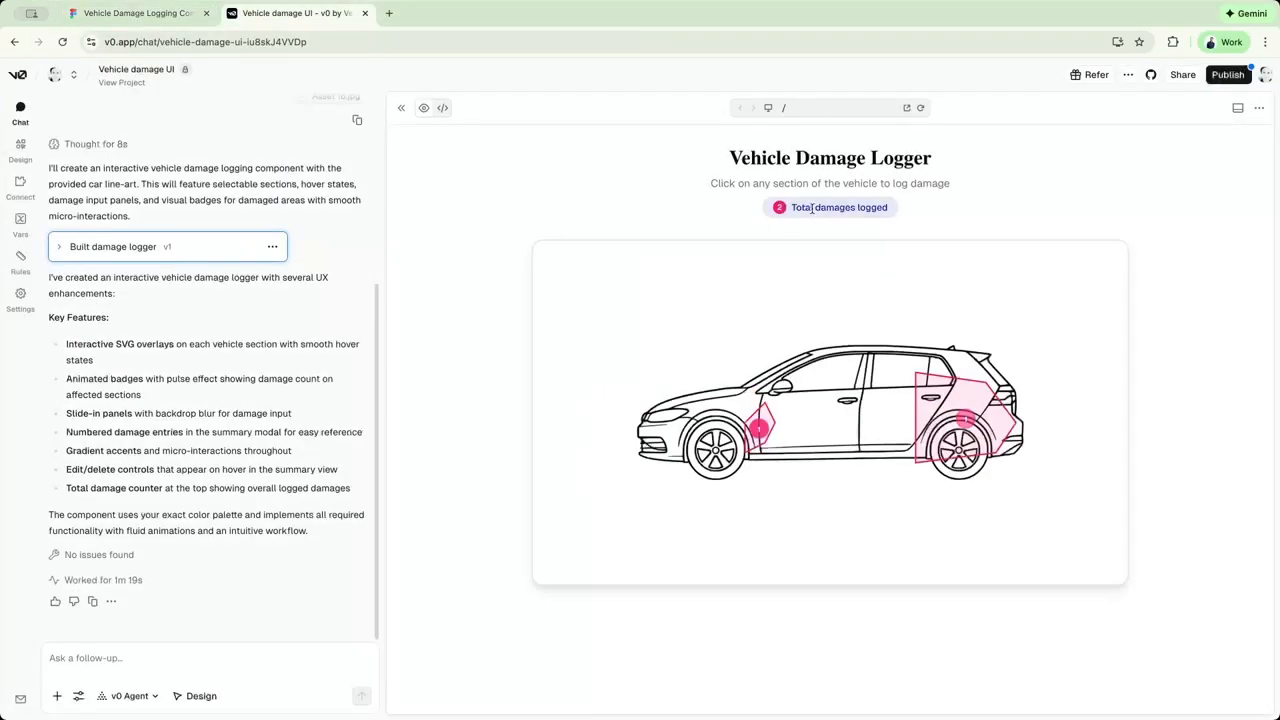
key("ctrl+Tab")
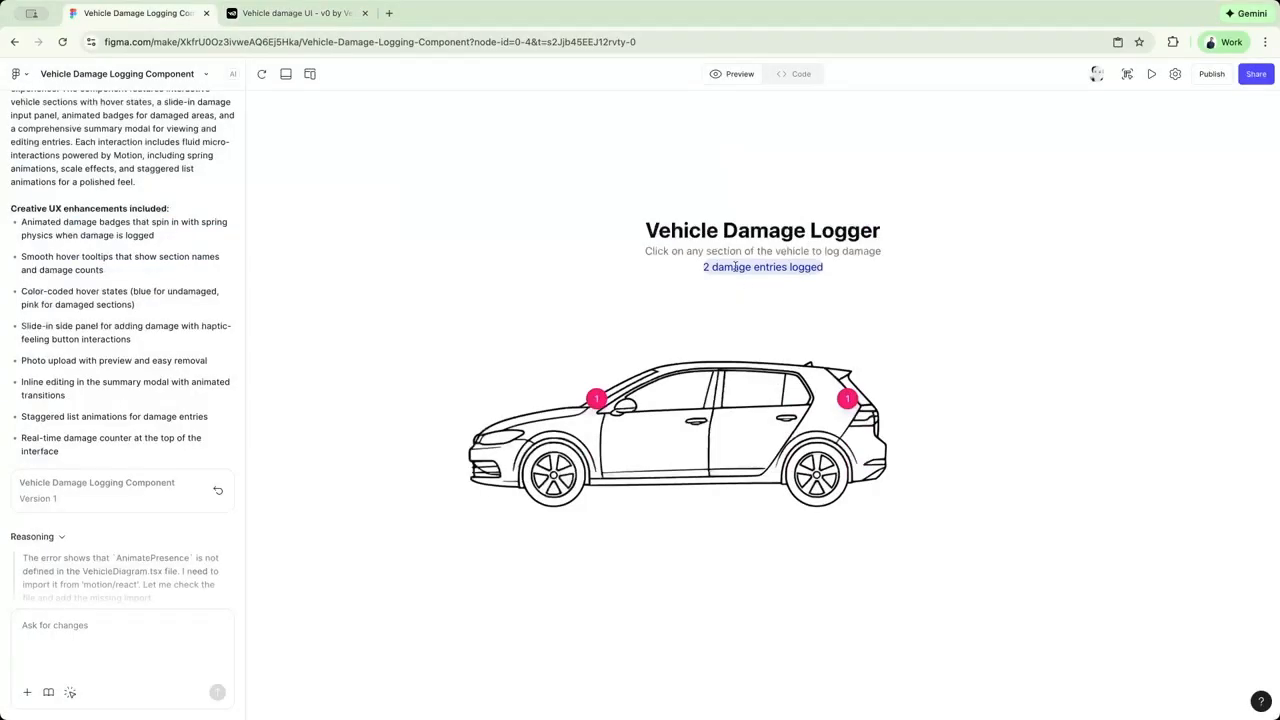
key("ctrl+Tab")
key("ctrl+Tab")
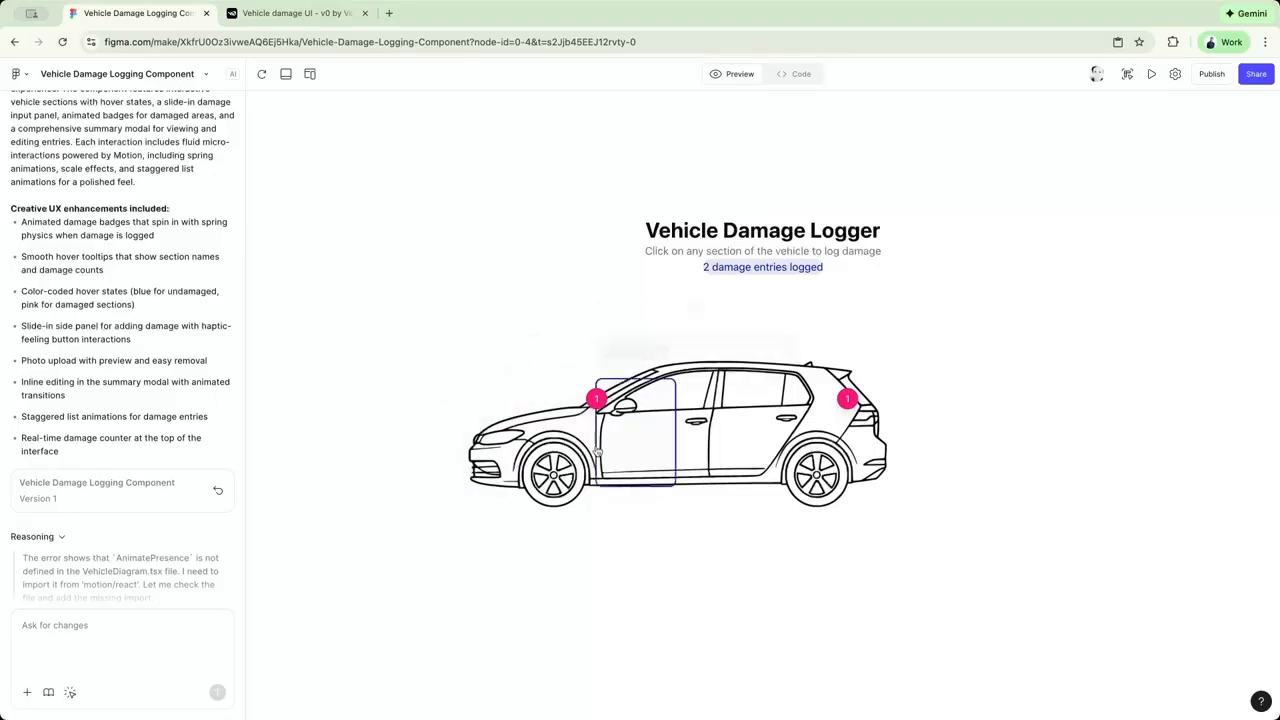
Compare the Rear Left Door's logging drawer with the Rear Left Fender's damage summary modal.
left_click(731, 468)
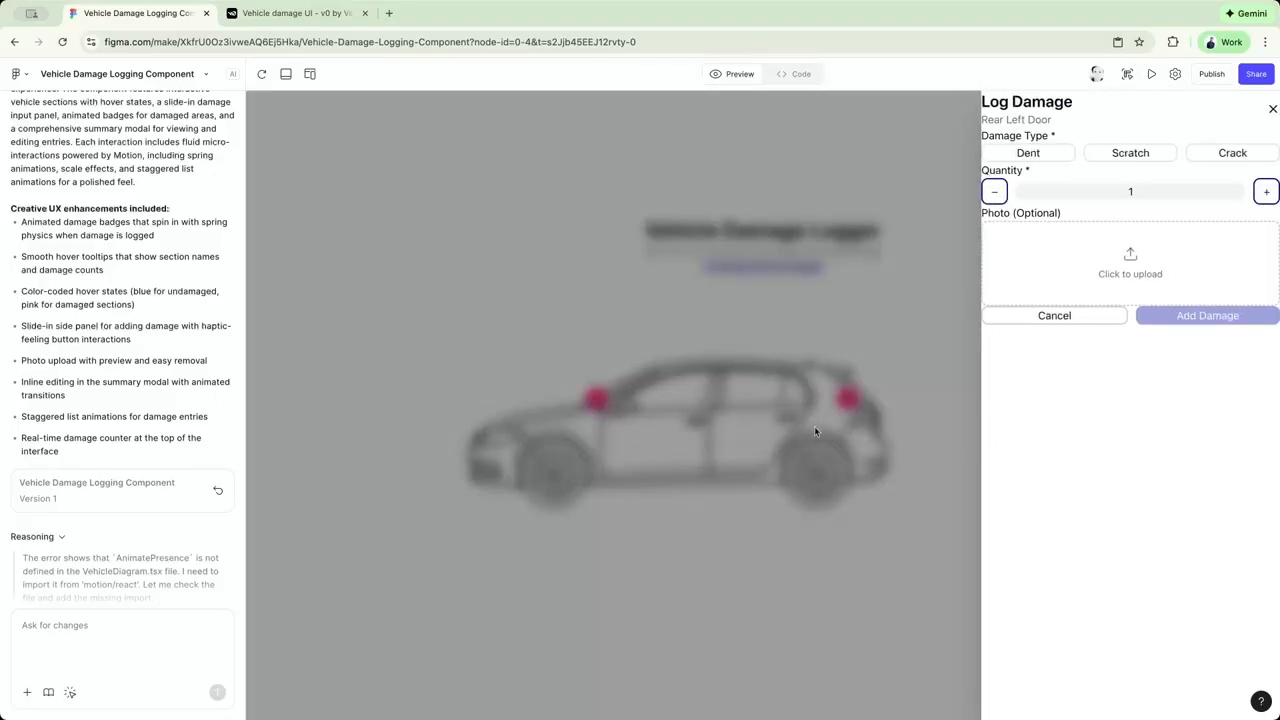
left_click(1273, 108)
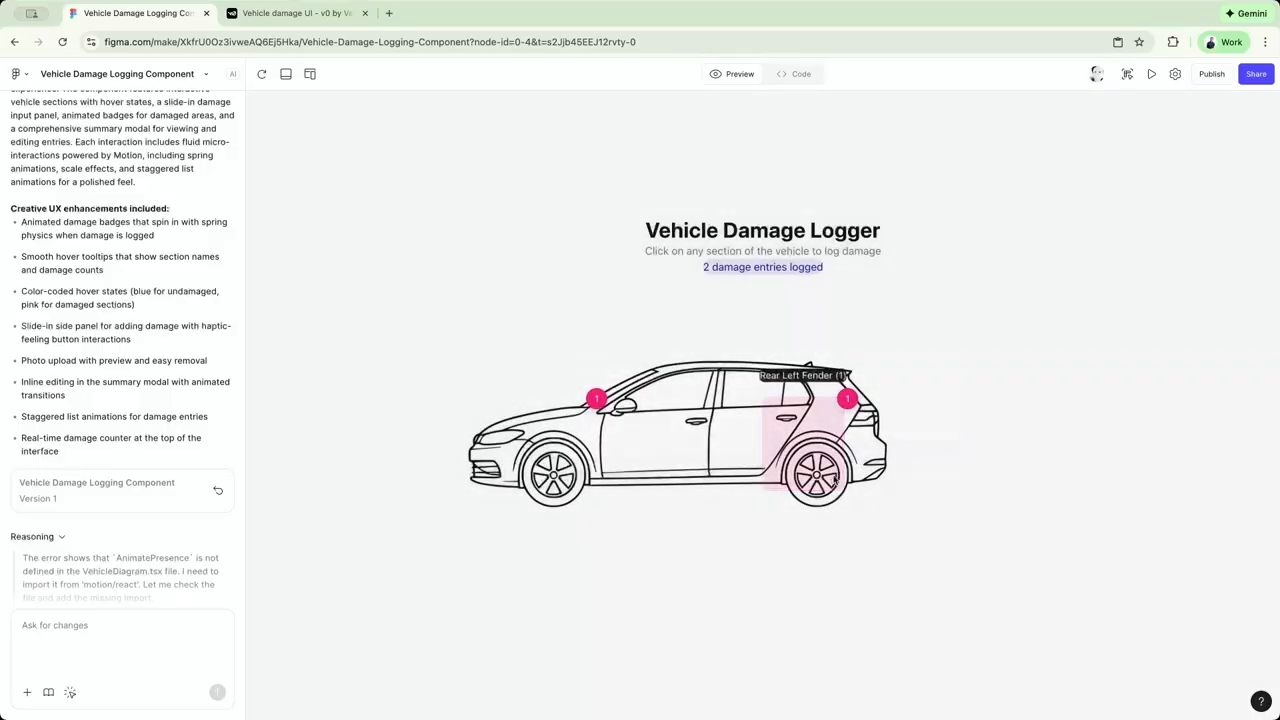
left_click(900, 410)
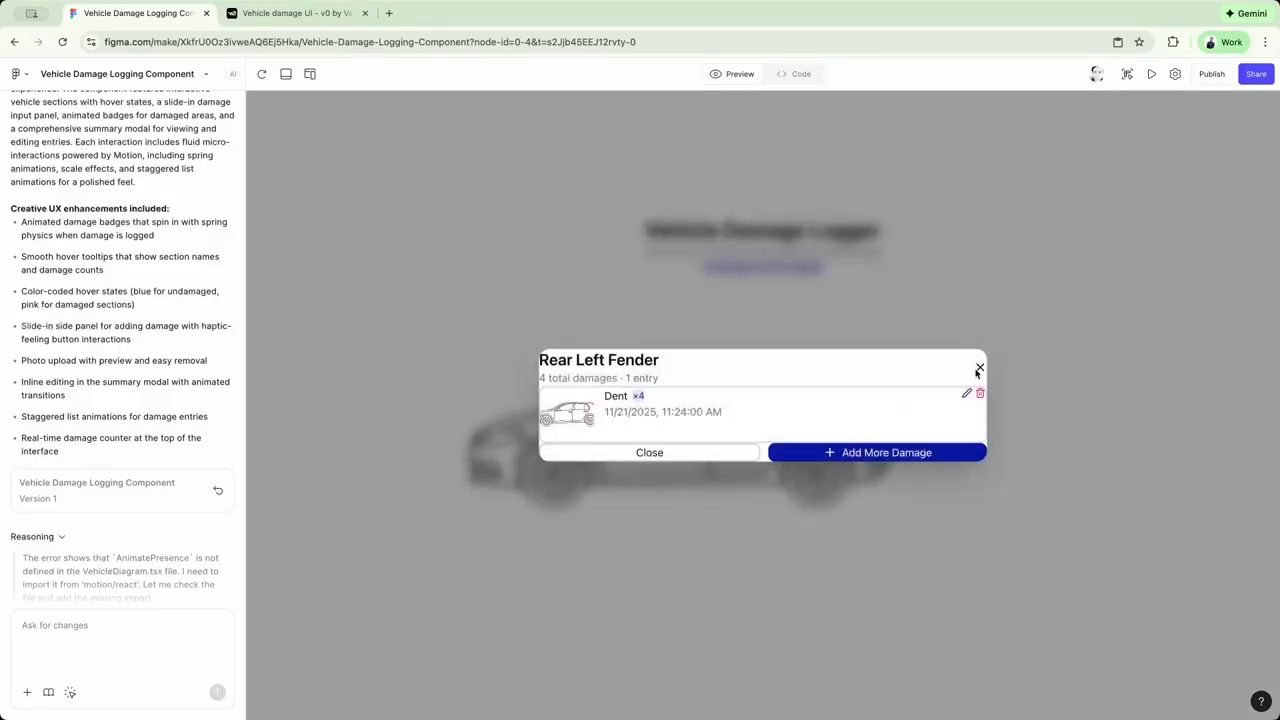
Ask Figma Make to use one style of recording damage, modal or slide in drawer, and give the damage recording container more padding.
left_click(96, 642)
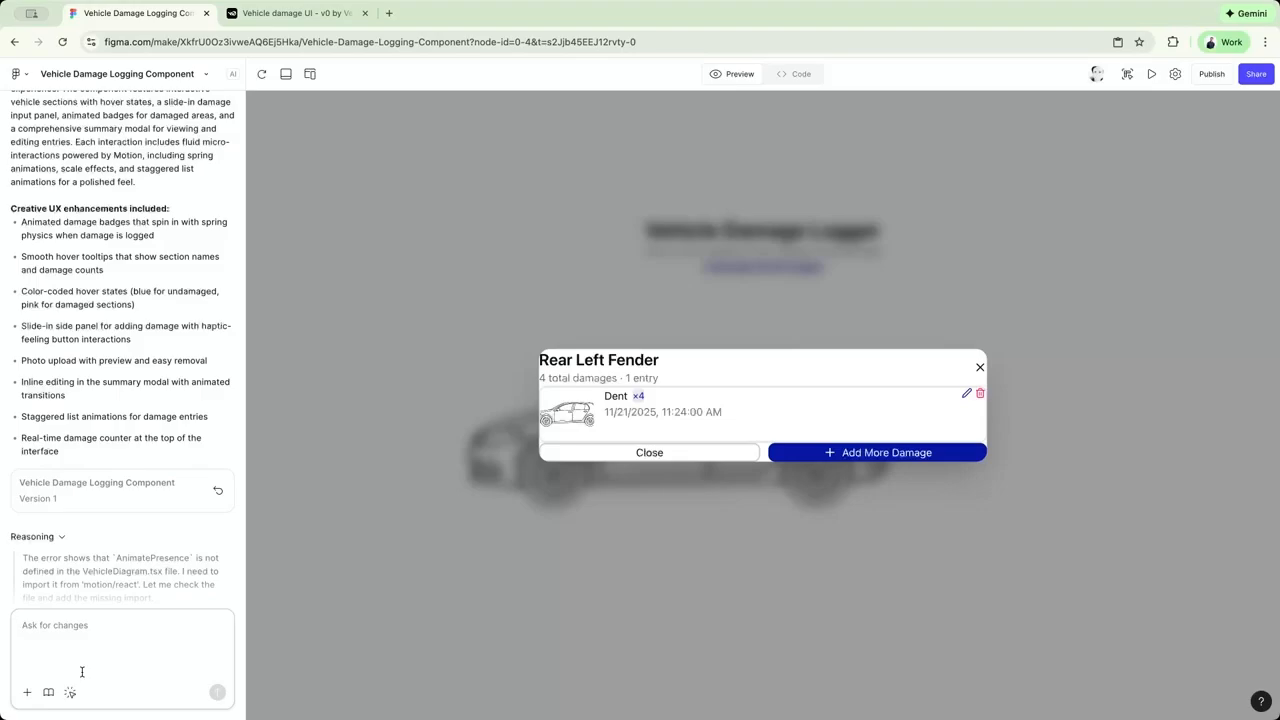
type("Two things:")
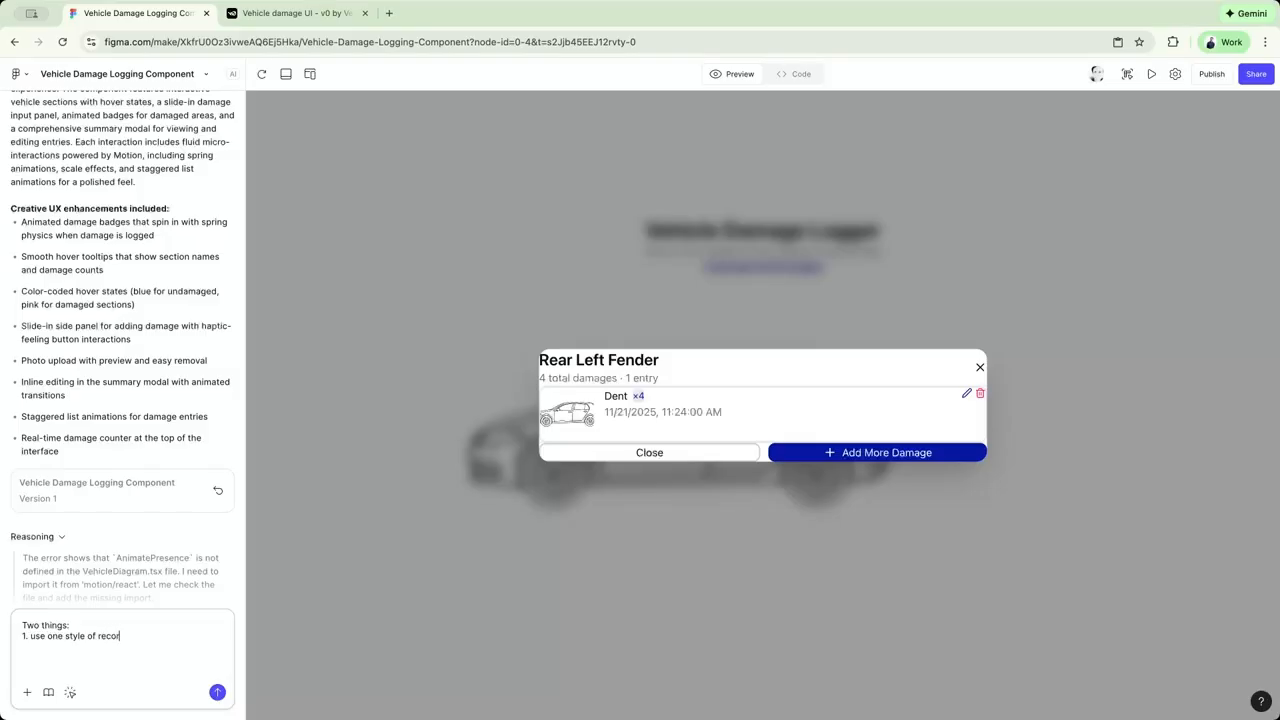
type("damange. modal or slide in drawer.")
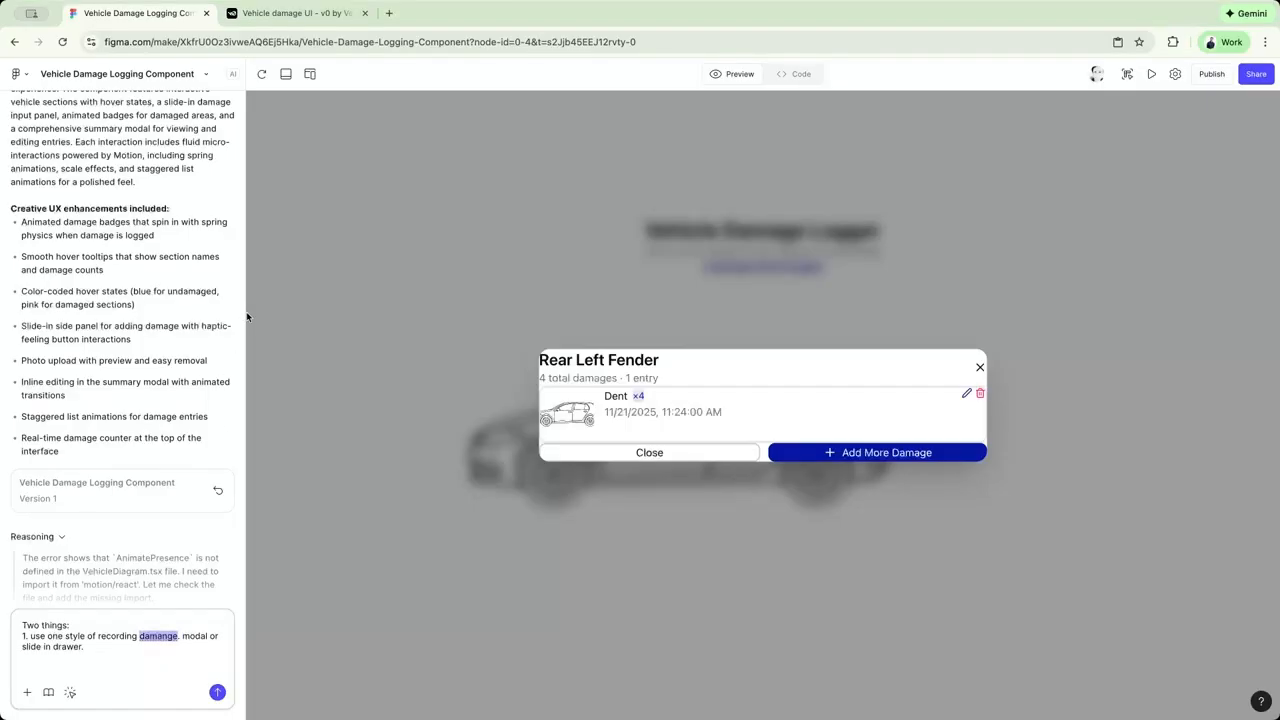
type("damage")
type("ive the damage recording container more padding.")
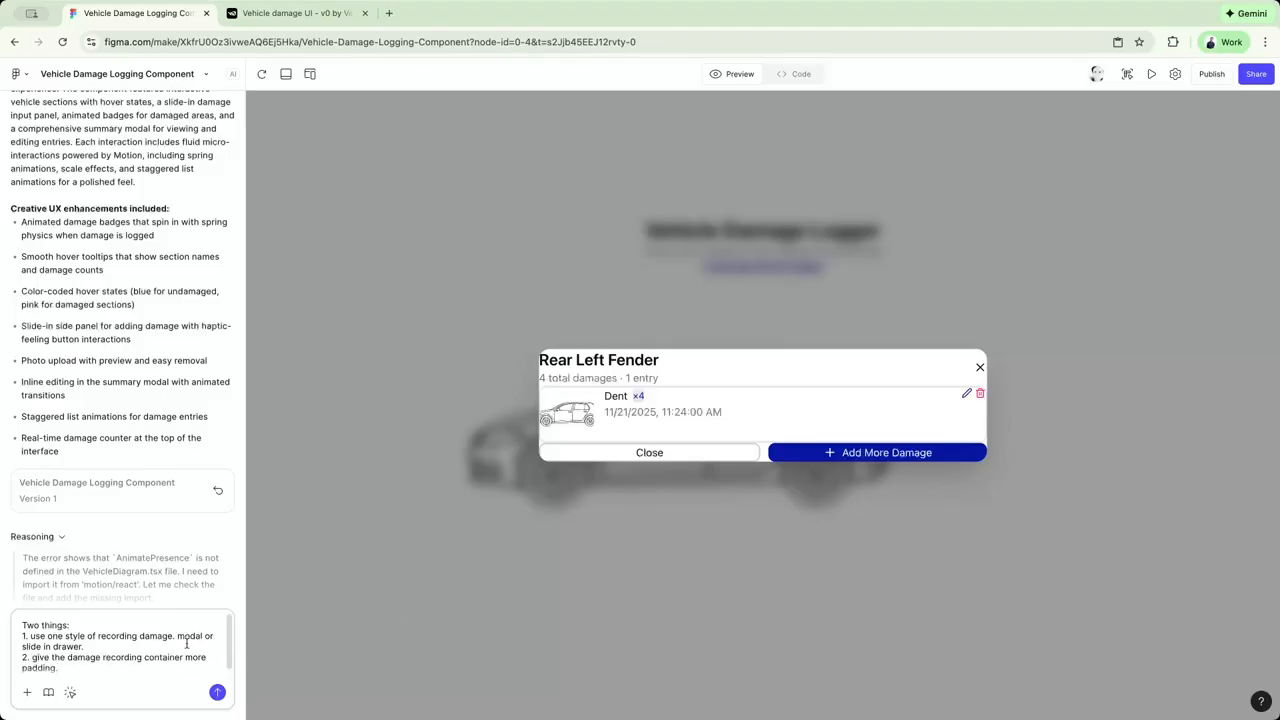
key("shift+Return")
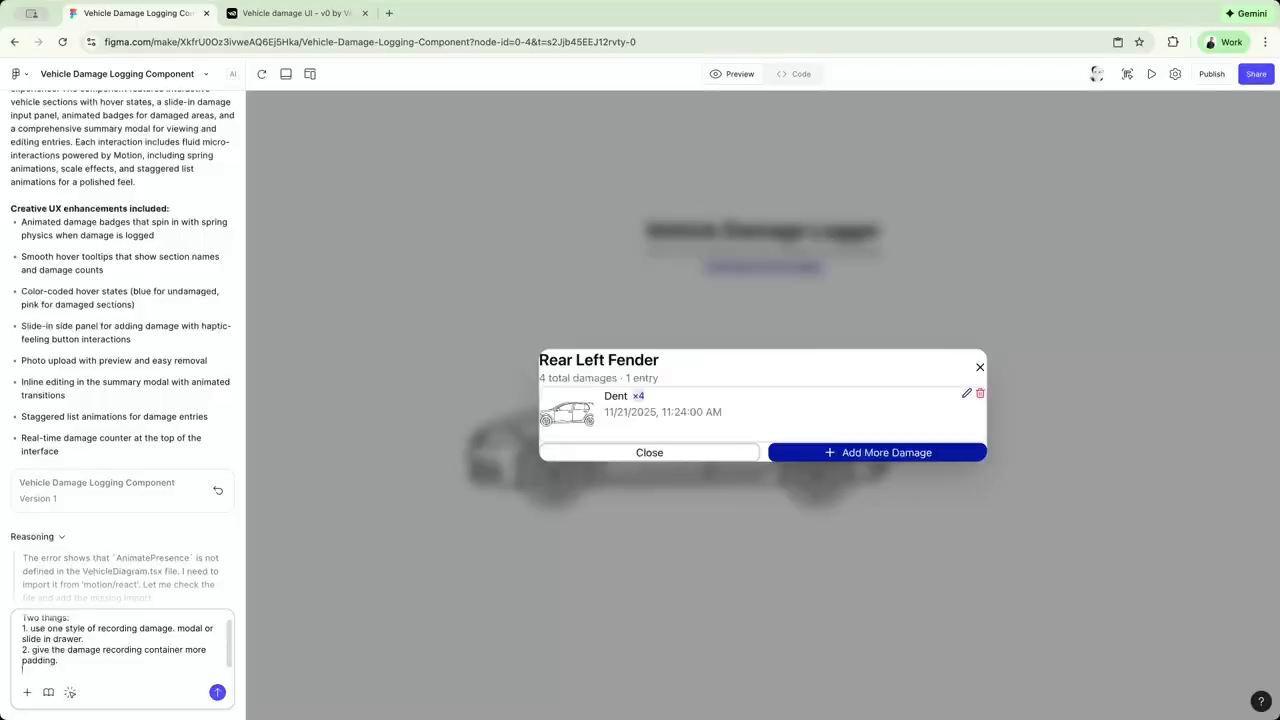
key("BackSpace")
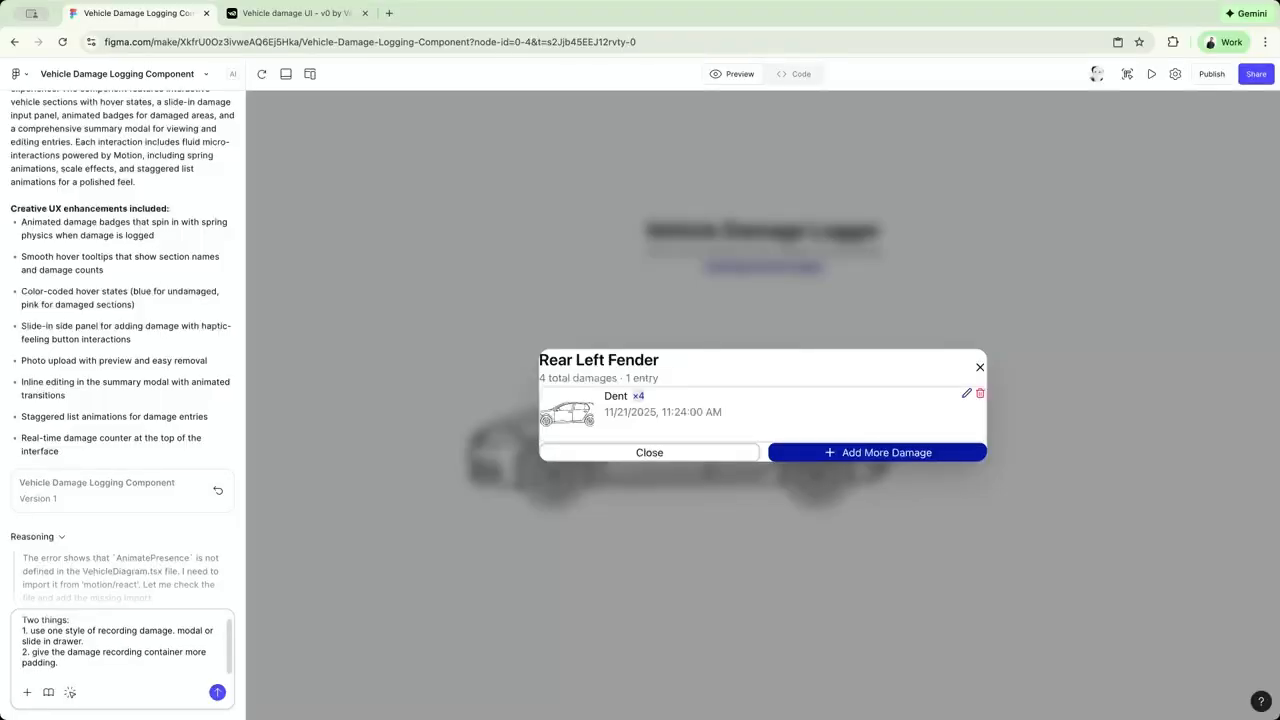
double_click(30, 620)
type("2")
Switch to v0 and test how the front fender, roof and front-end clickable areas align with the car, closing each logging dialog.
key("ctrl+Tab")
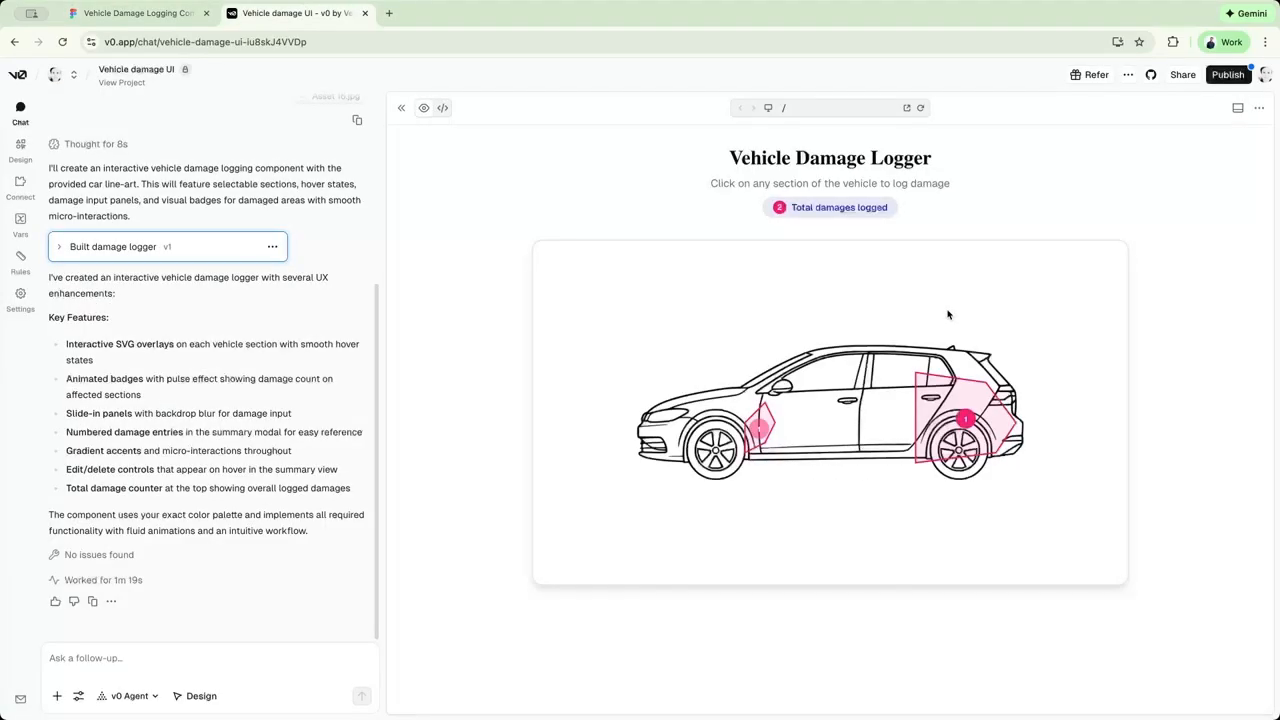
left_click(752, 428)
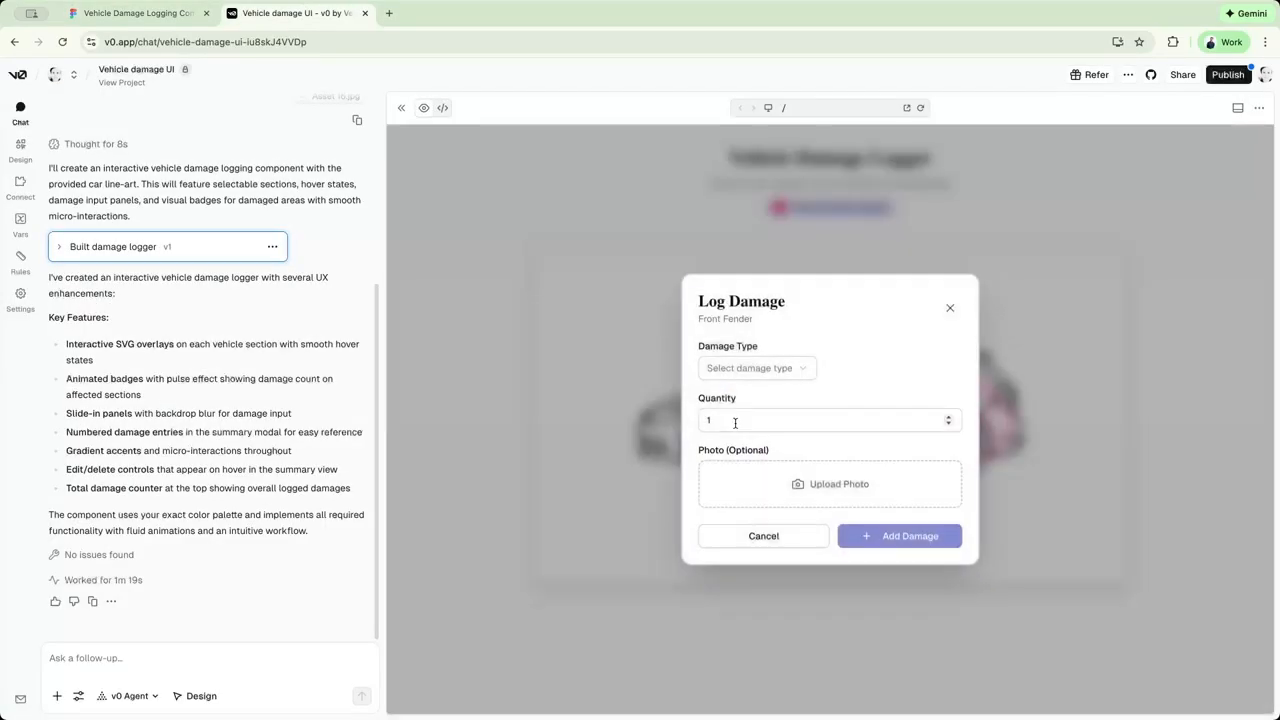
left_click(951, 307)
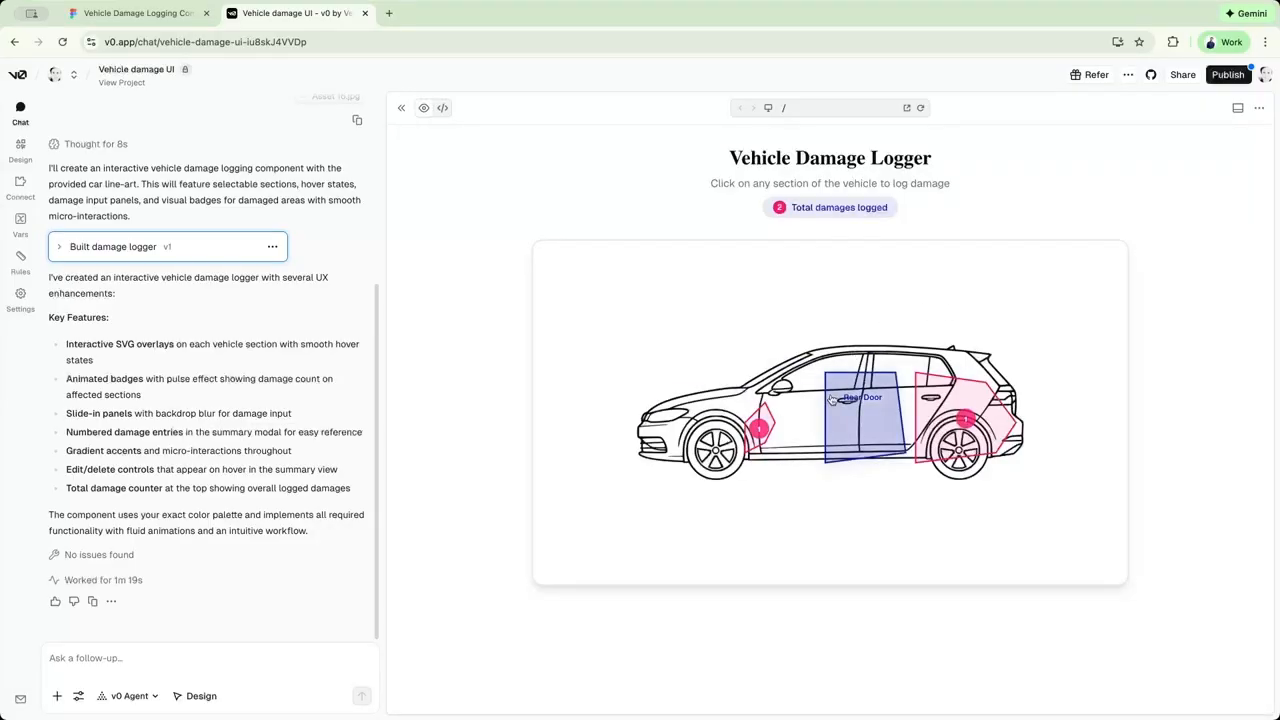
left_click(884, 370)
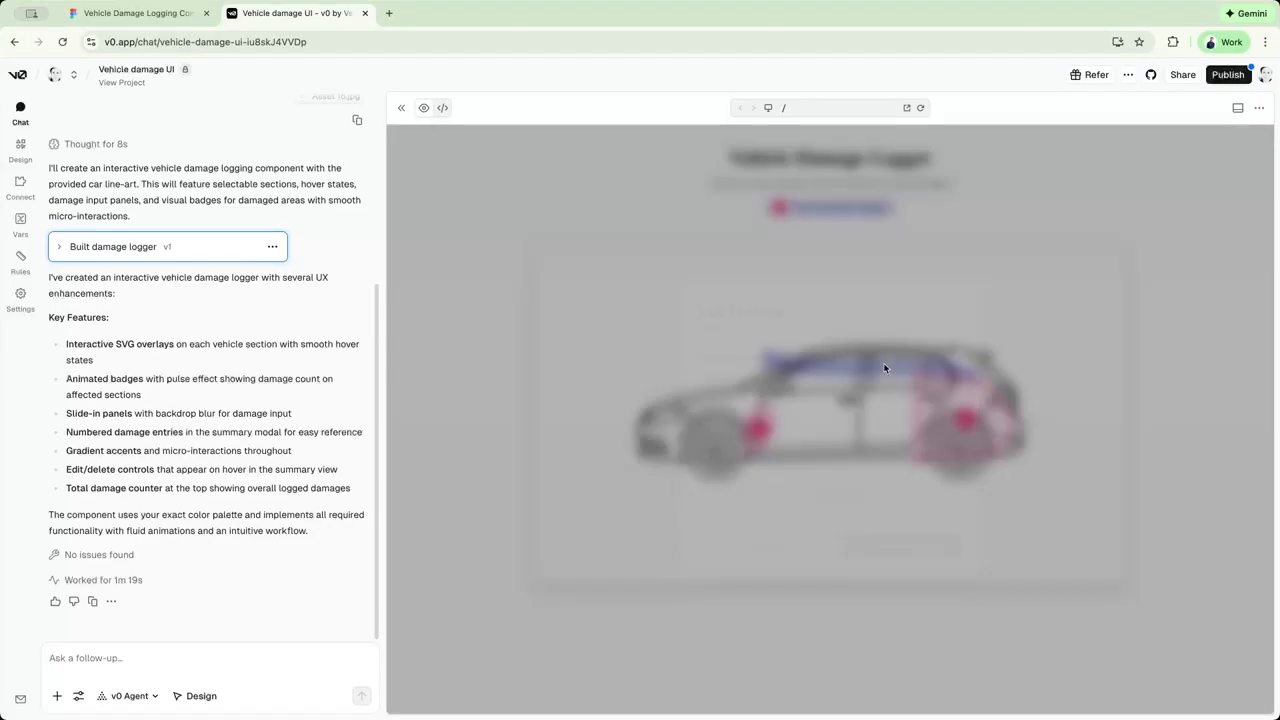
left_click(951, 307)
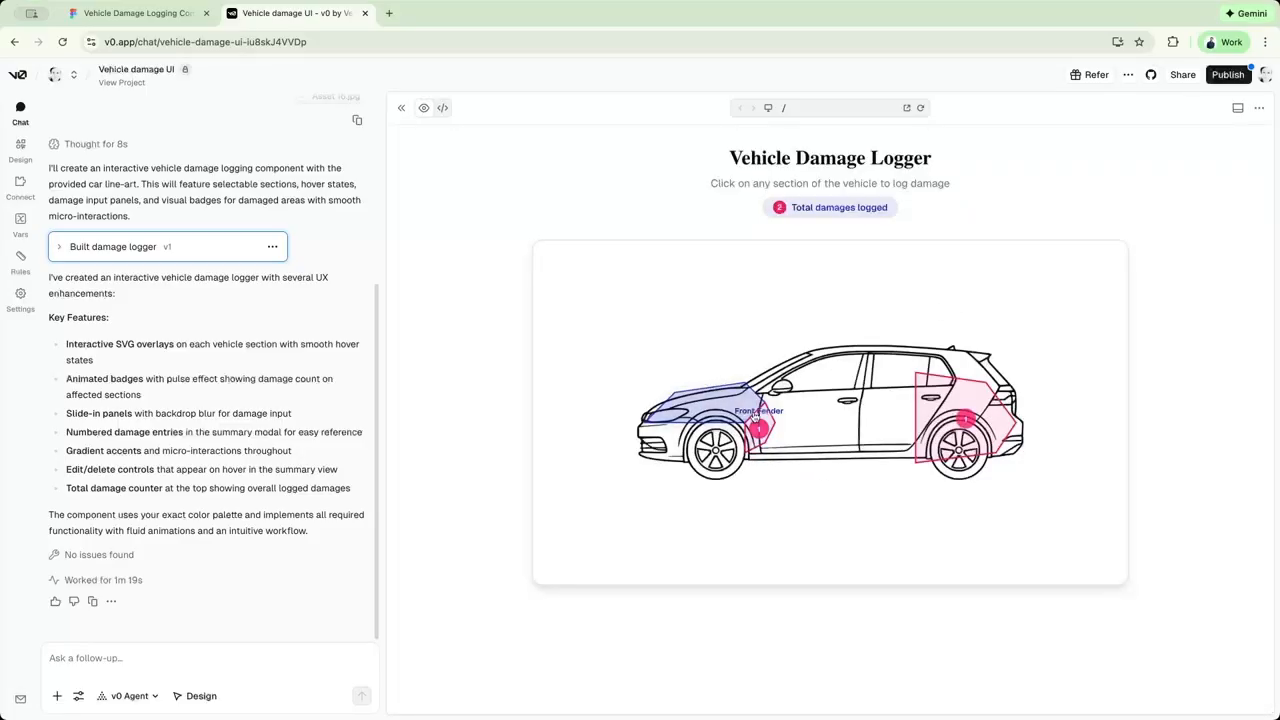
left_click(720, 400)
left_click(948, 306)
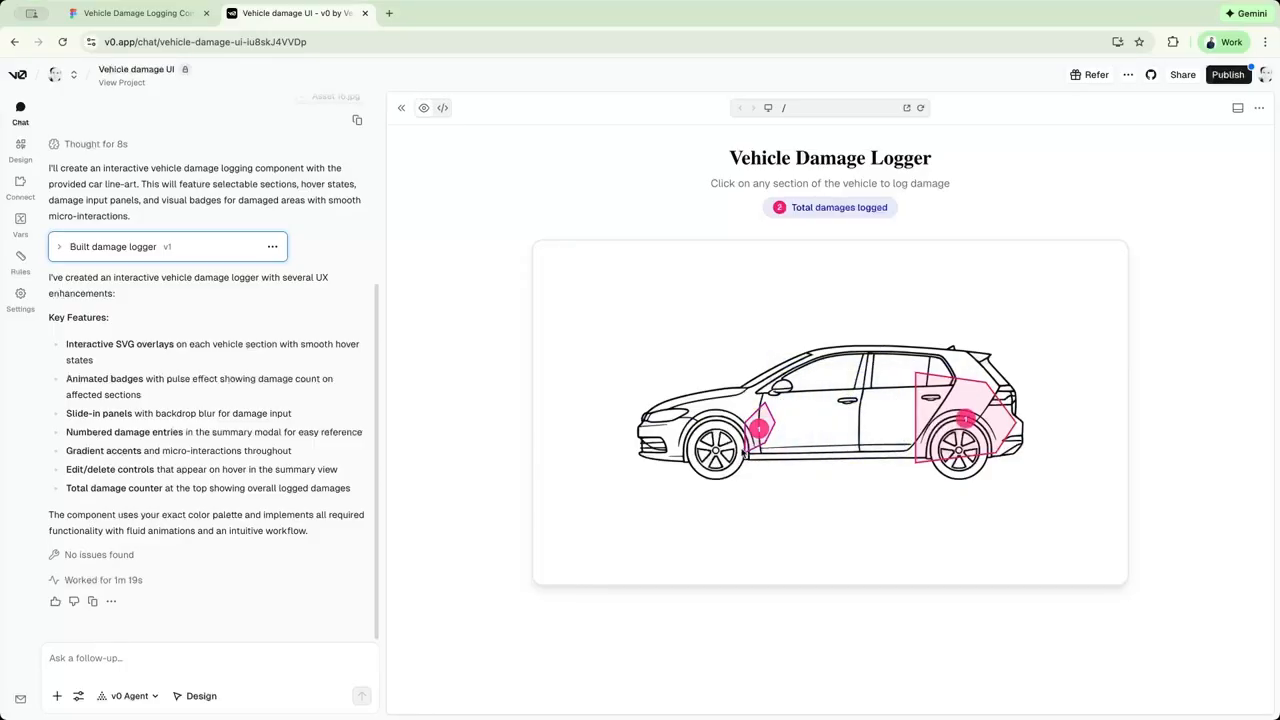
Ask v0 to improve the alignment of the clickable areas with the car diagram, specifically the roof and the front fender.
left_click(234, 658)
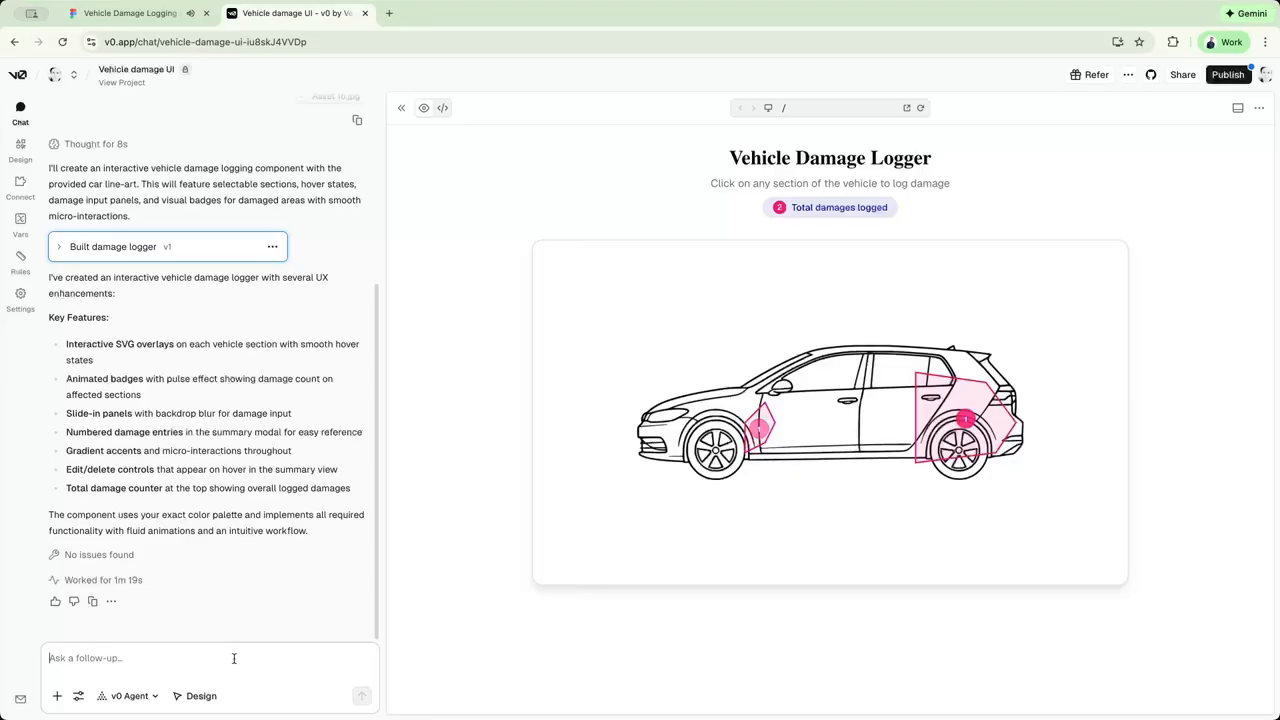
Return to Figma Make and check the Version 3 logging drawer's padding on the Rear Left Door and Rear Left Fender.
key("ctrl+shift+Tab")
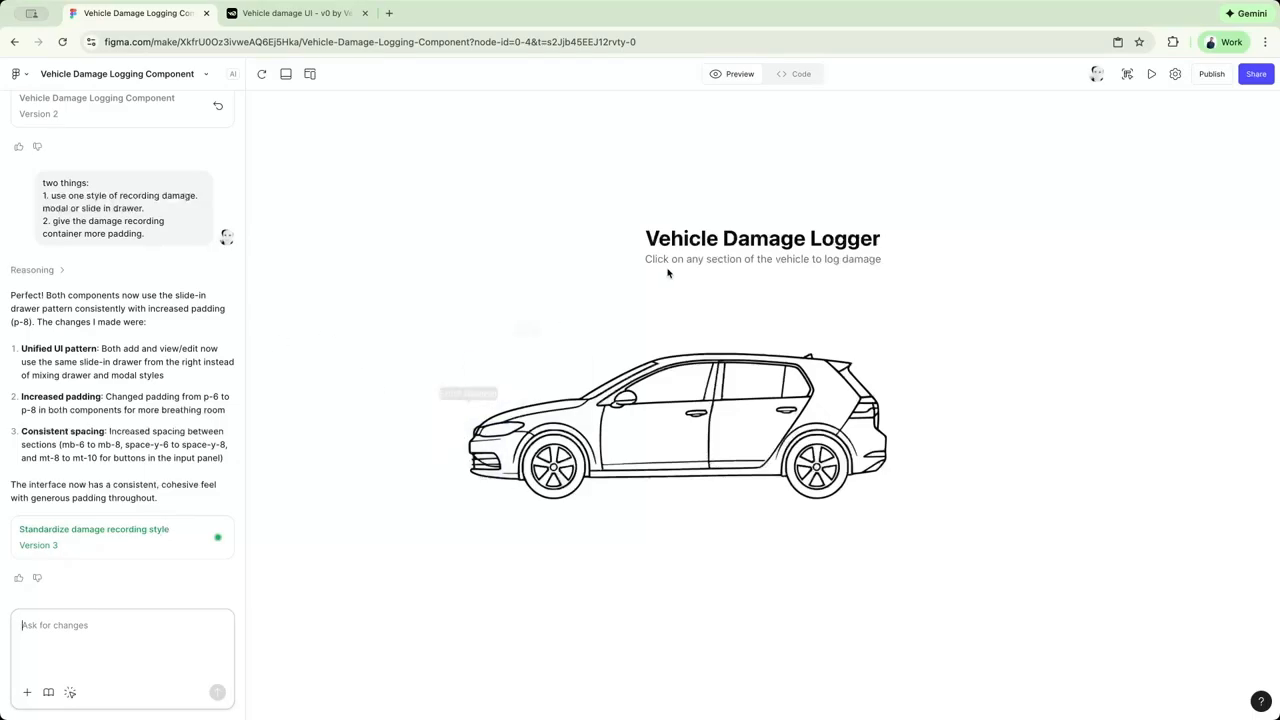
left_click(722, 405)
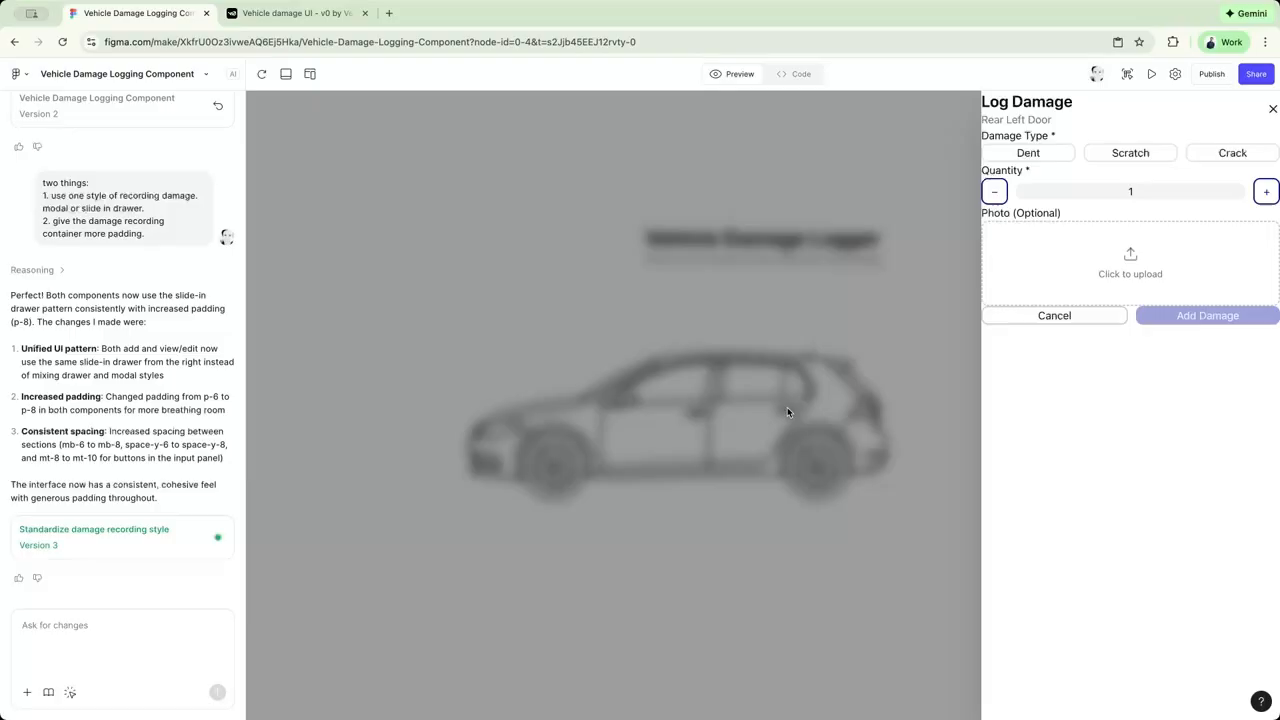
left_click(787, 407)
left_click(755, 372)
left_click(755, 372)
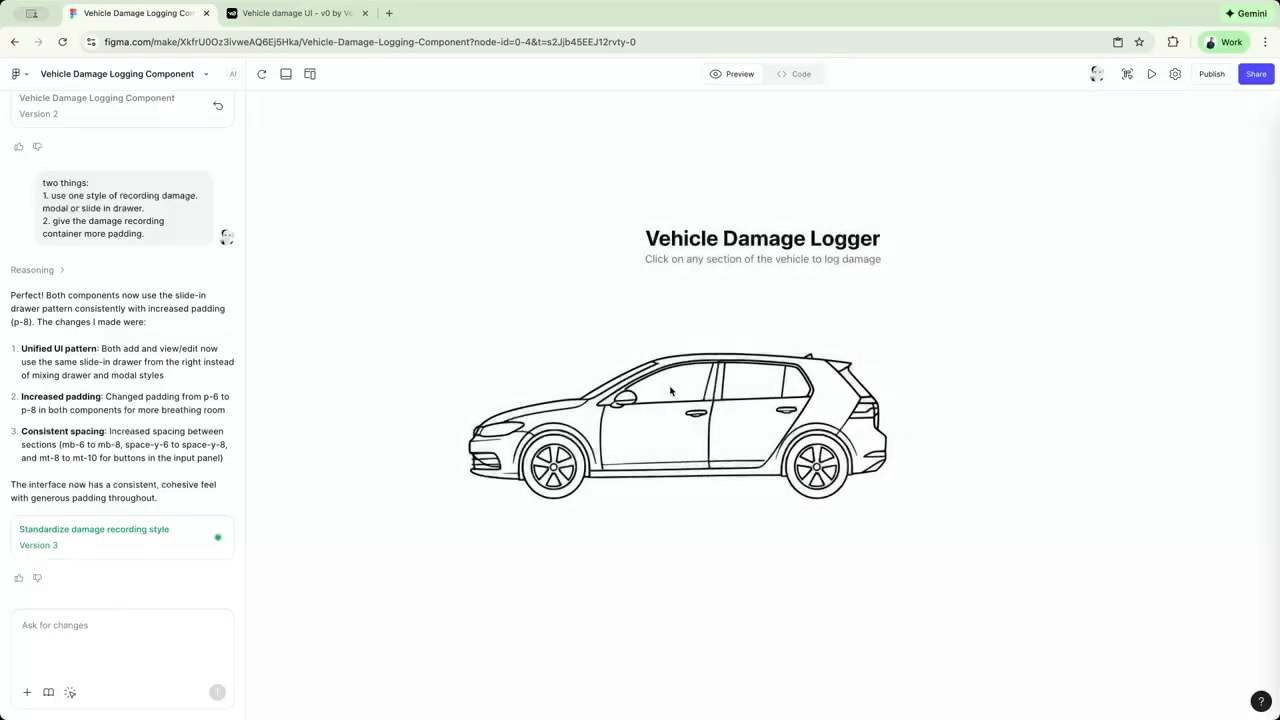
left_click(636, 430)
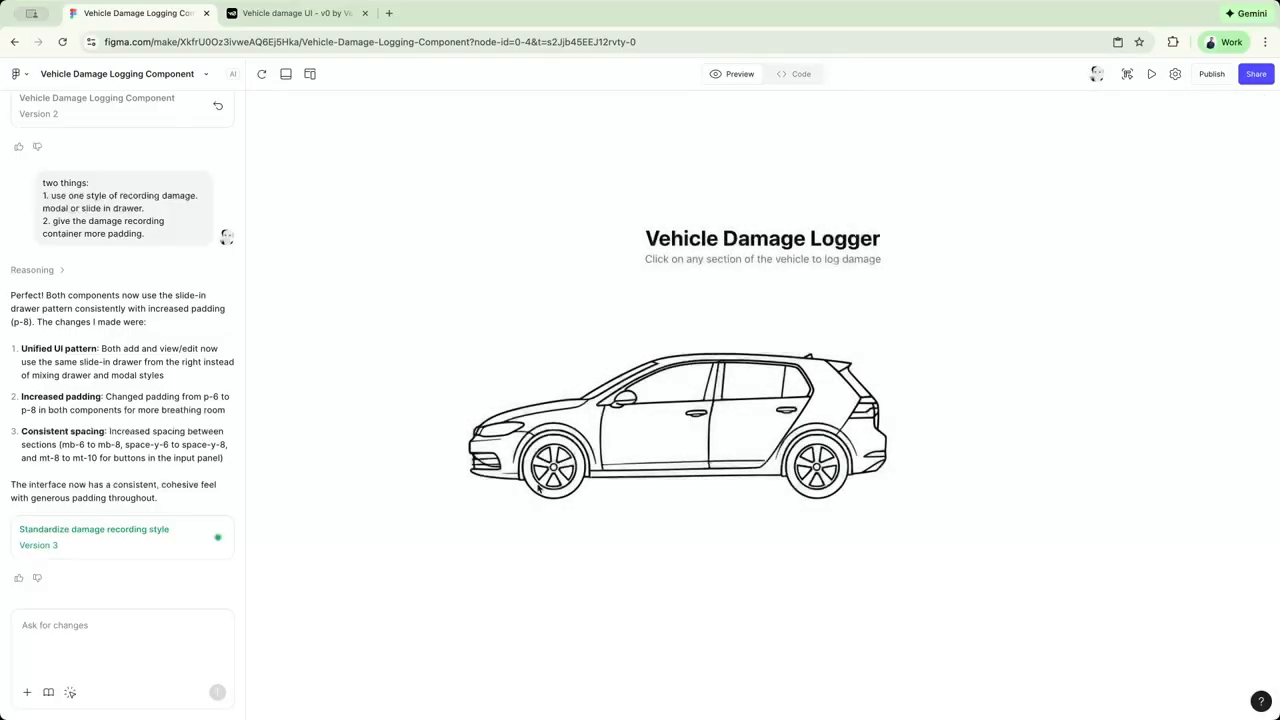
left_click(855, 395)
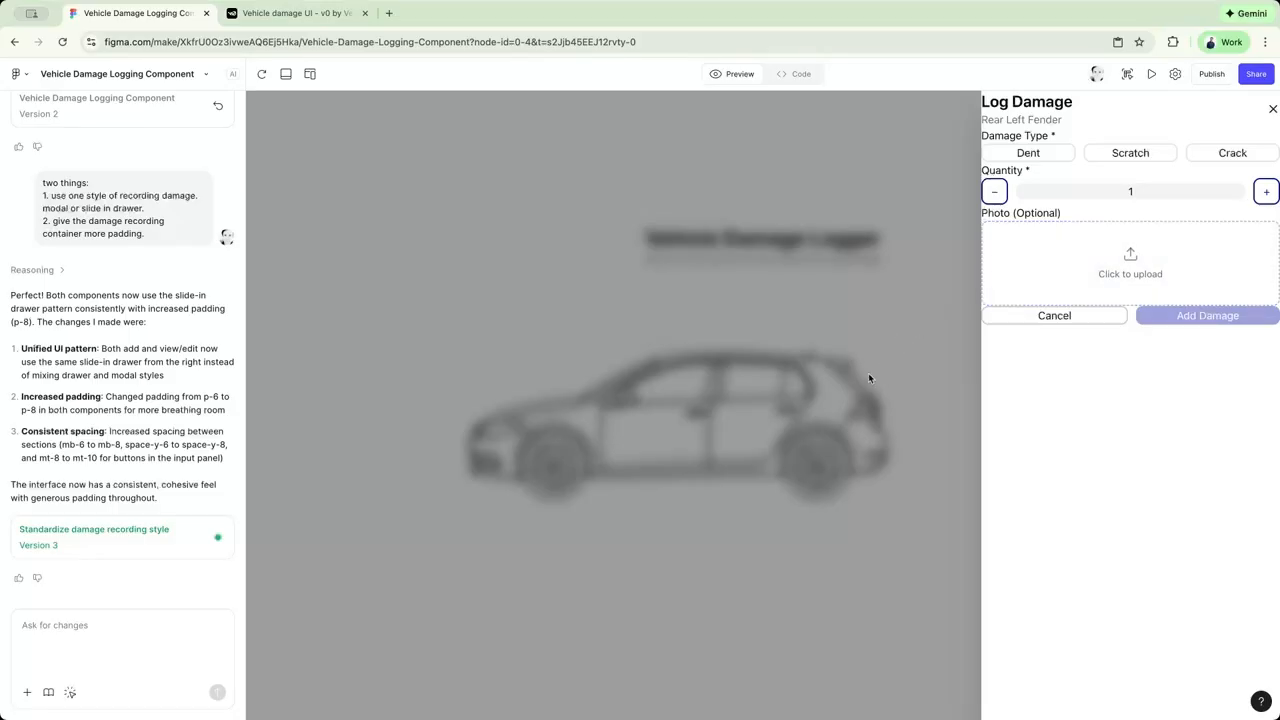
left_click(886, 339)
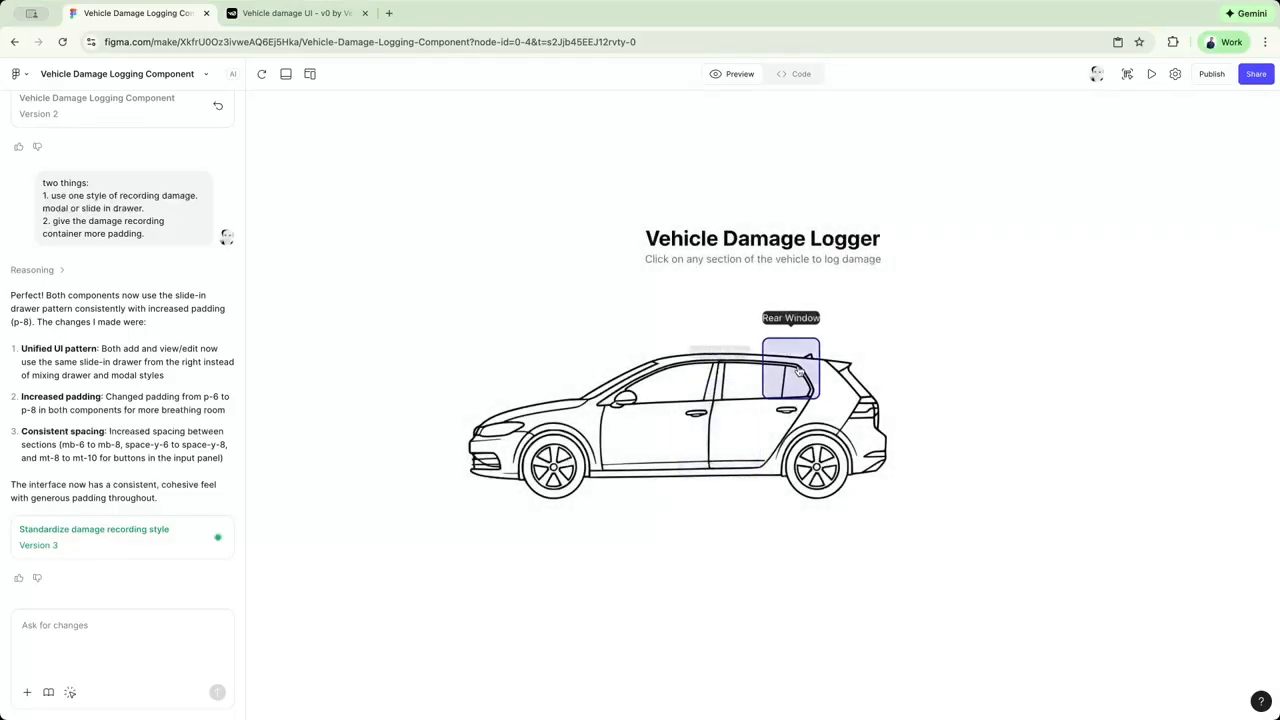
Open the Rear Window's drawer, attach the copied screenshot to the prompt, and tell Figma Make the drawer needs more padding and space.
left_click(764, 371)
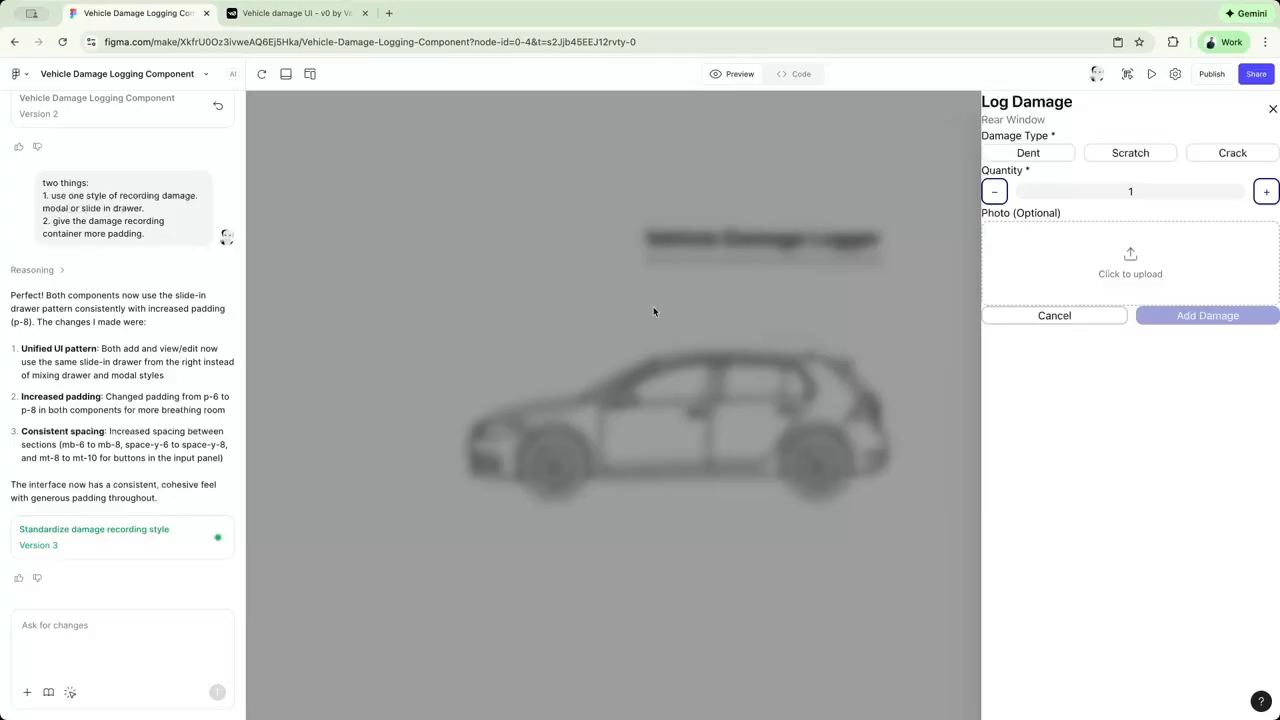
key("super+v")
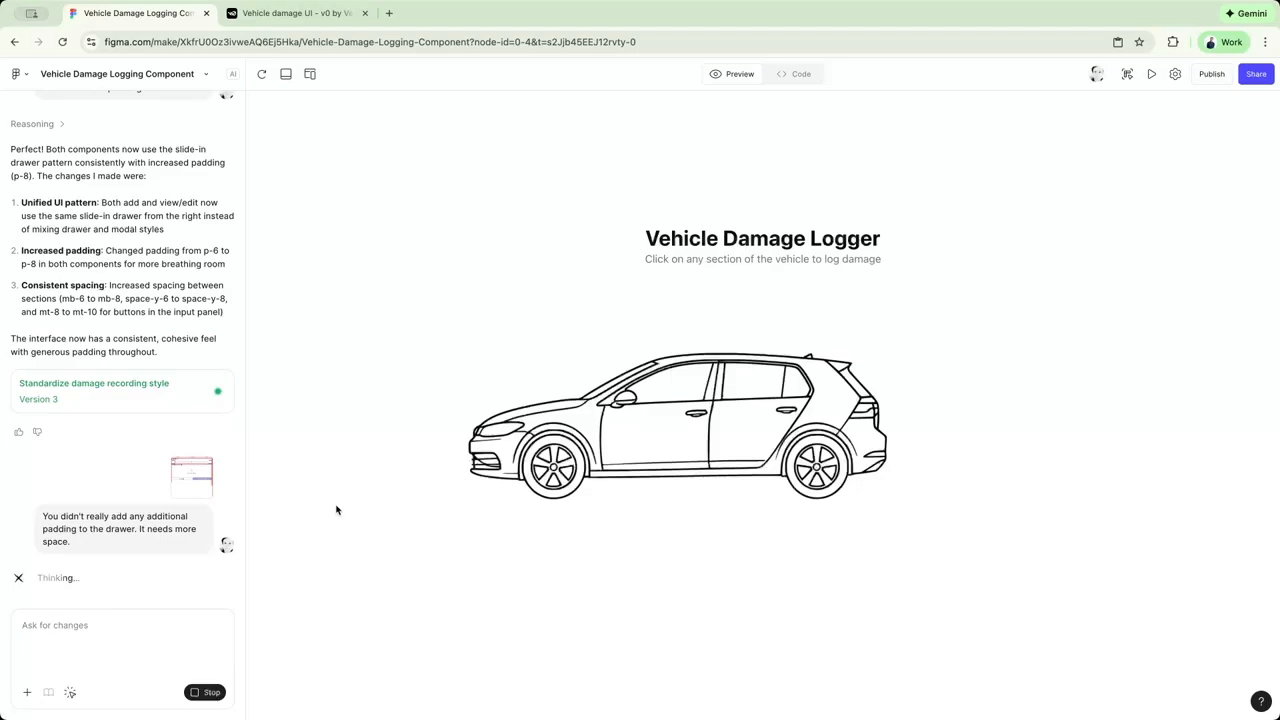
Switch to v0 and test the adjusted clickable areas by opening the Roof and Rear Door logging dialogs.
key("ctrl+Tab")
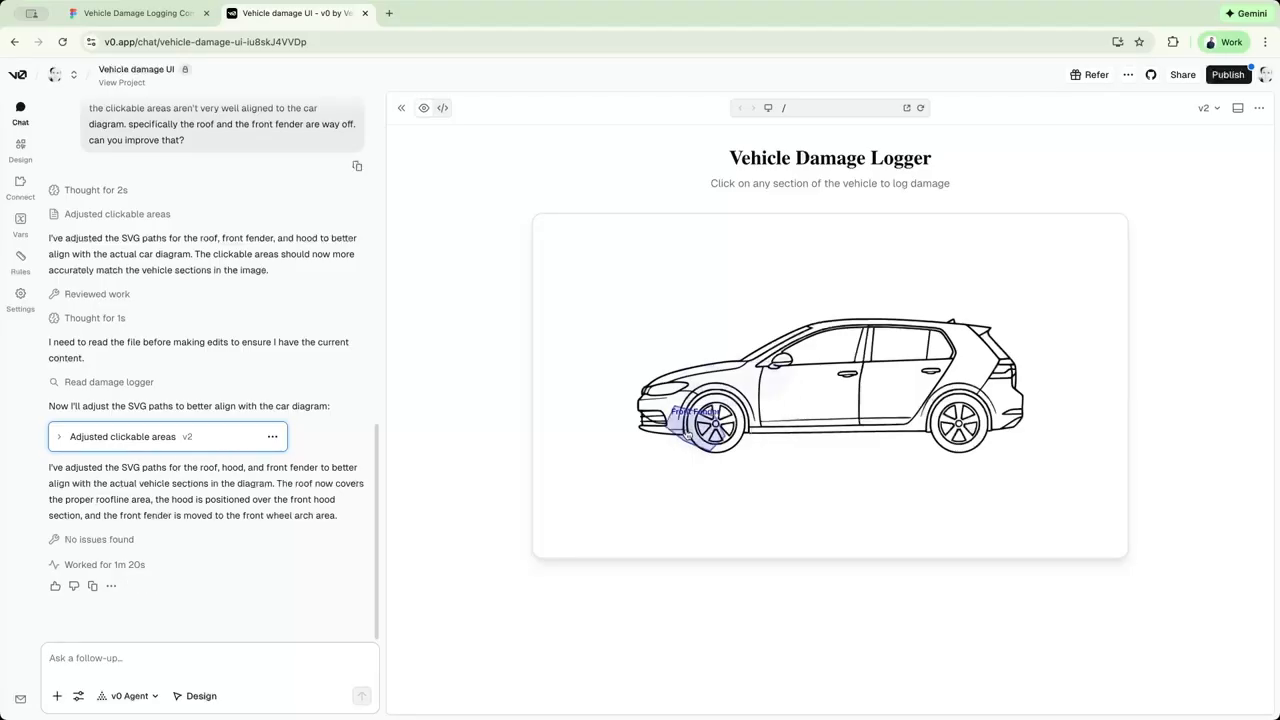
left_click(895, 338)
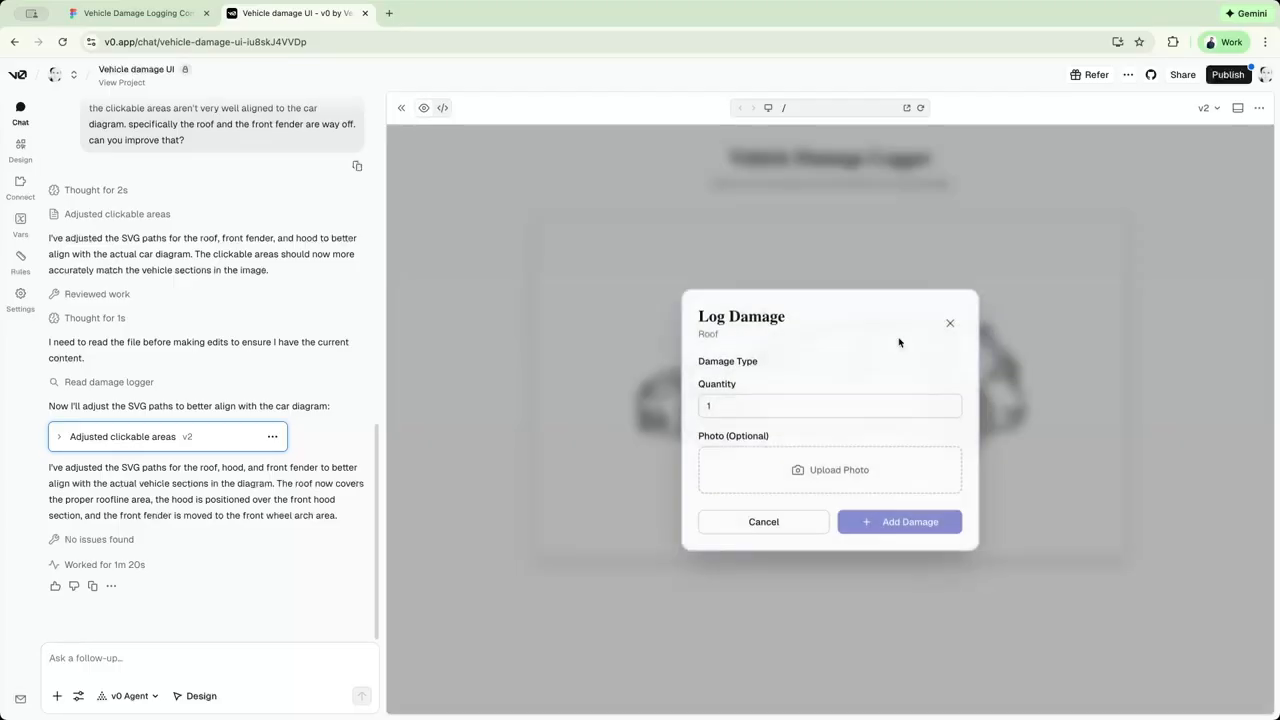
left_click(950, 307)
left_click(965, 395)
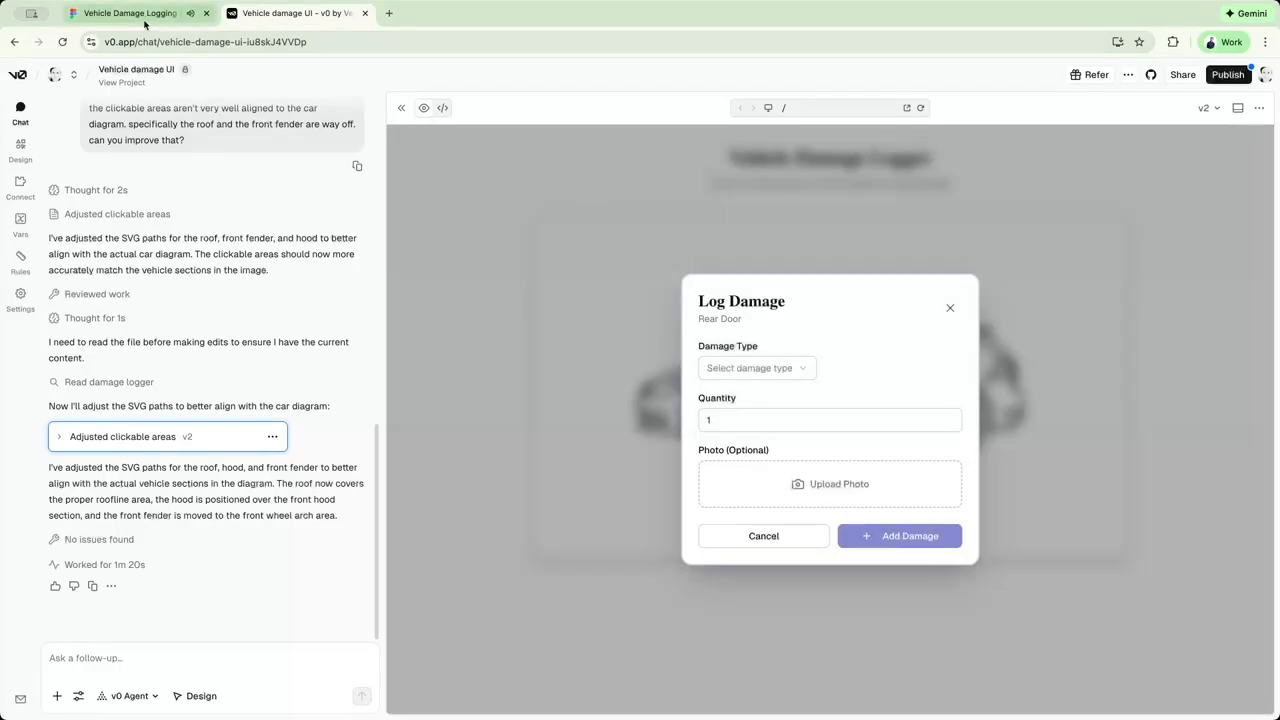
Return to Figma Make, log a Scratch with quantity 1 on the Rear Left Door, and open its damage summary.
left_click(138, 12)
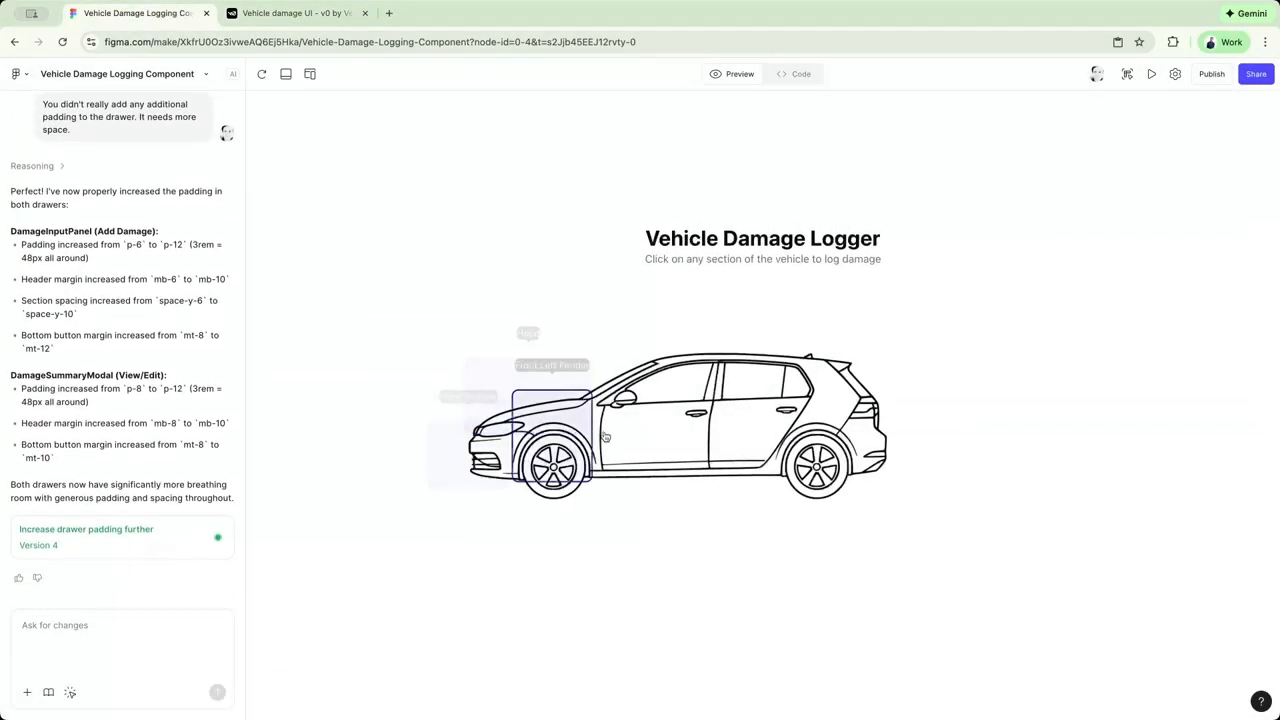
left_click(736, 409)
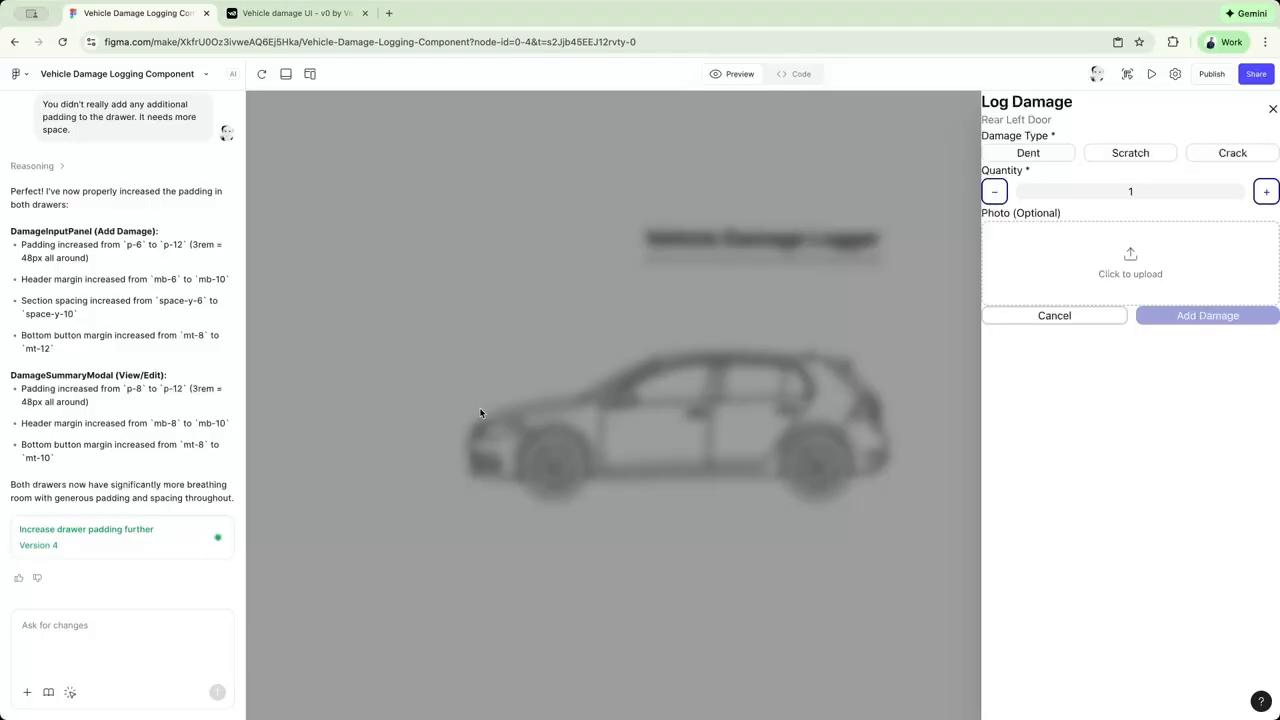
left_click(1130, 152)
left_click(1207, 315)
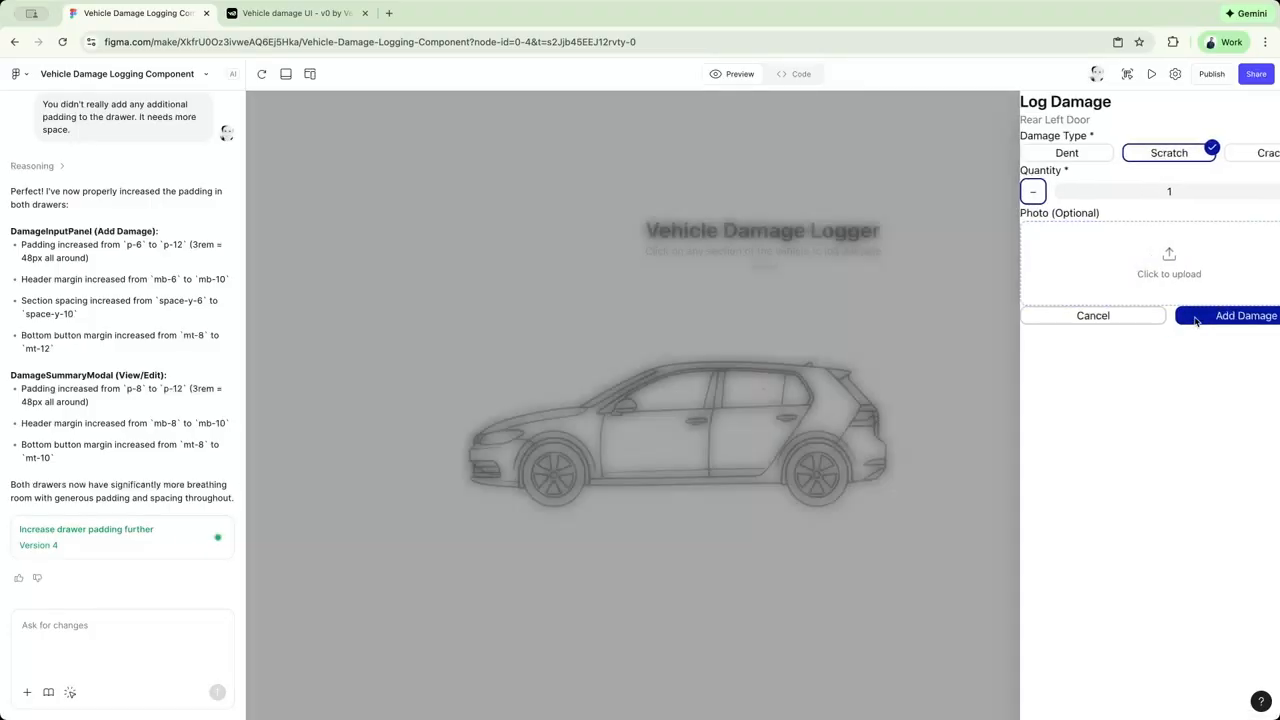
left_click(766, 387)
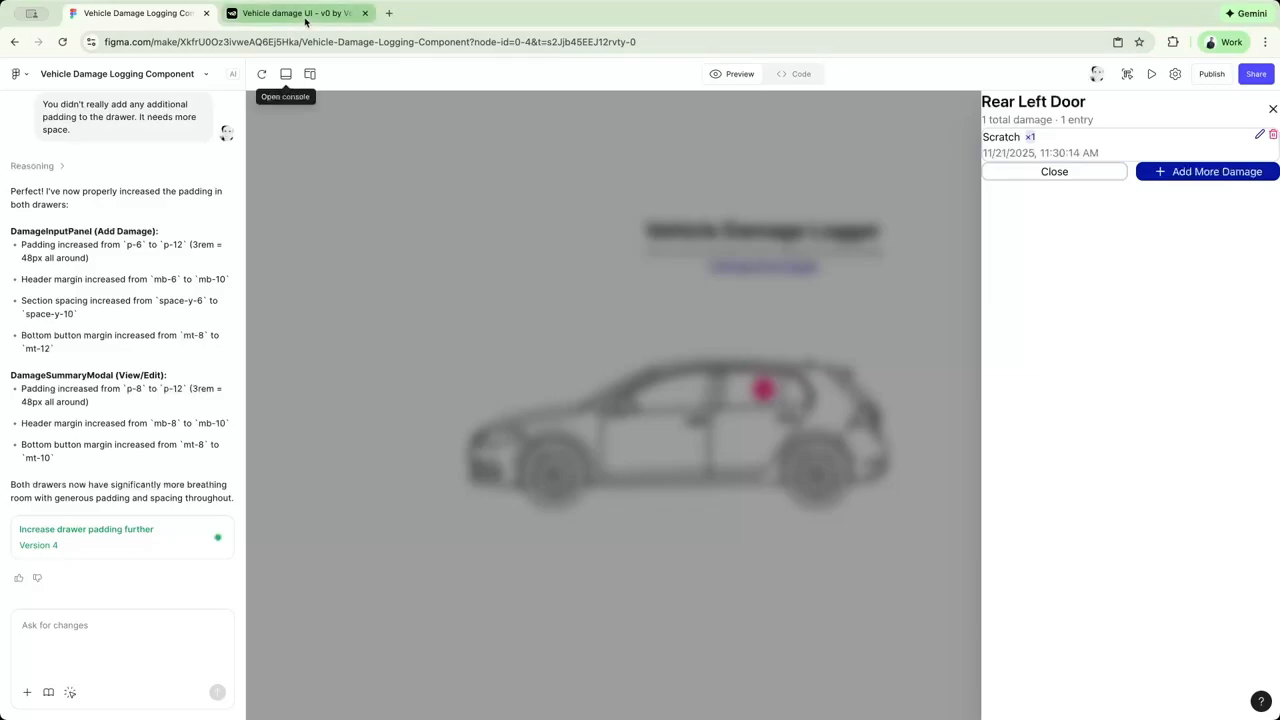
Switch to v0, close the Rear Door dialog, and prompt it to start over and fix the car area paths with a different implementation.
left_click(297, 14)
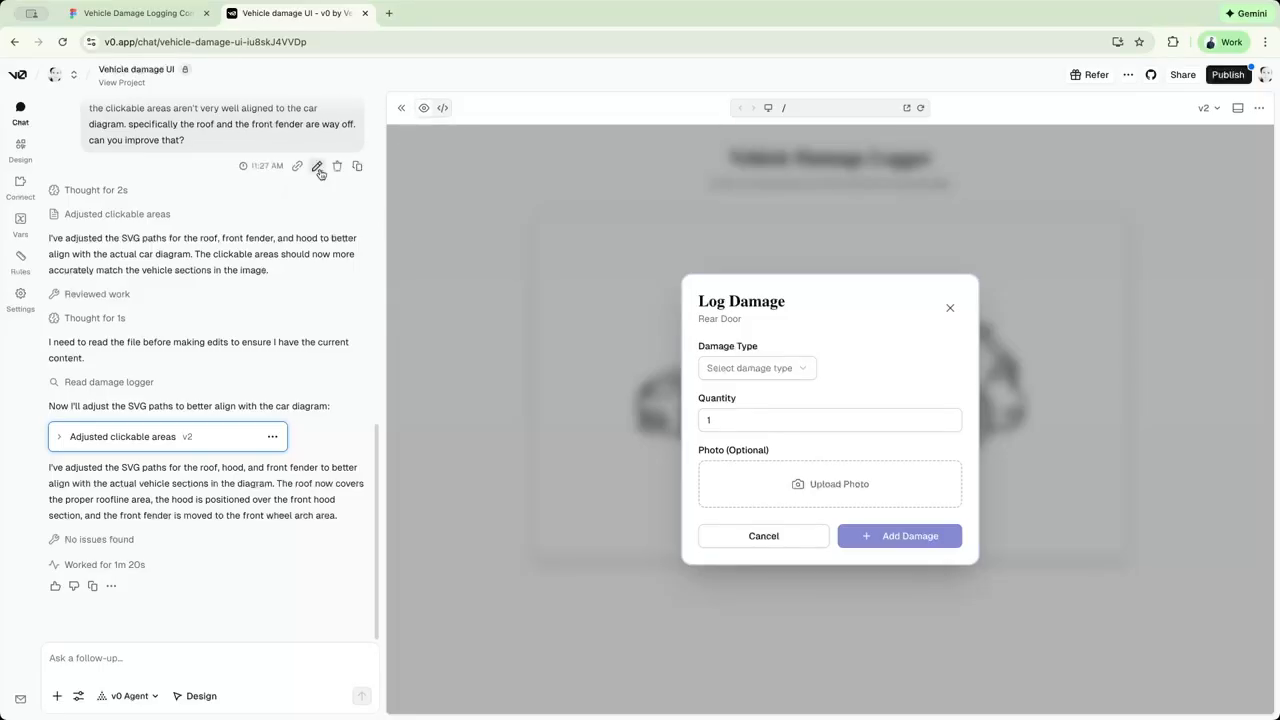
left_click(950, 308)
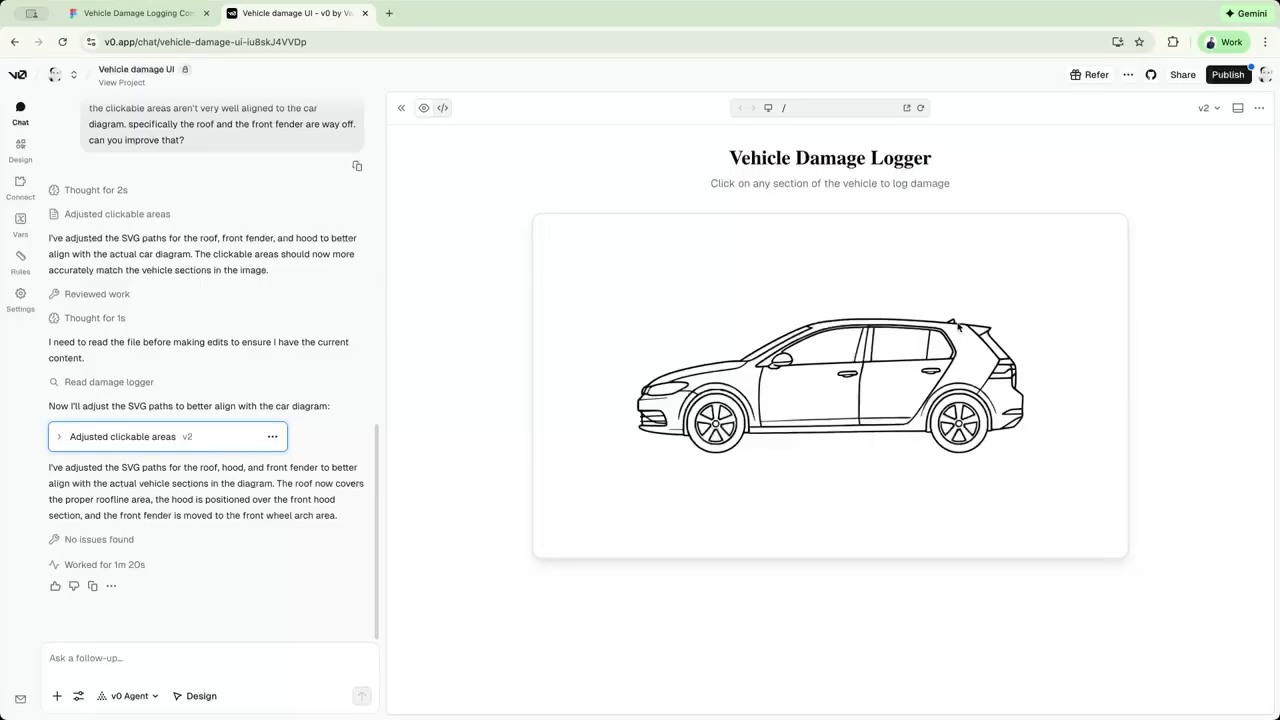
left_click(180, 658)
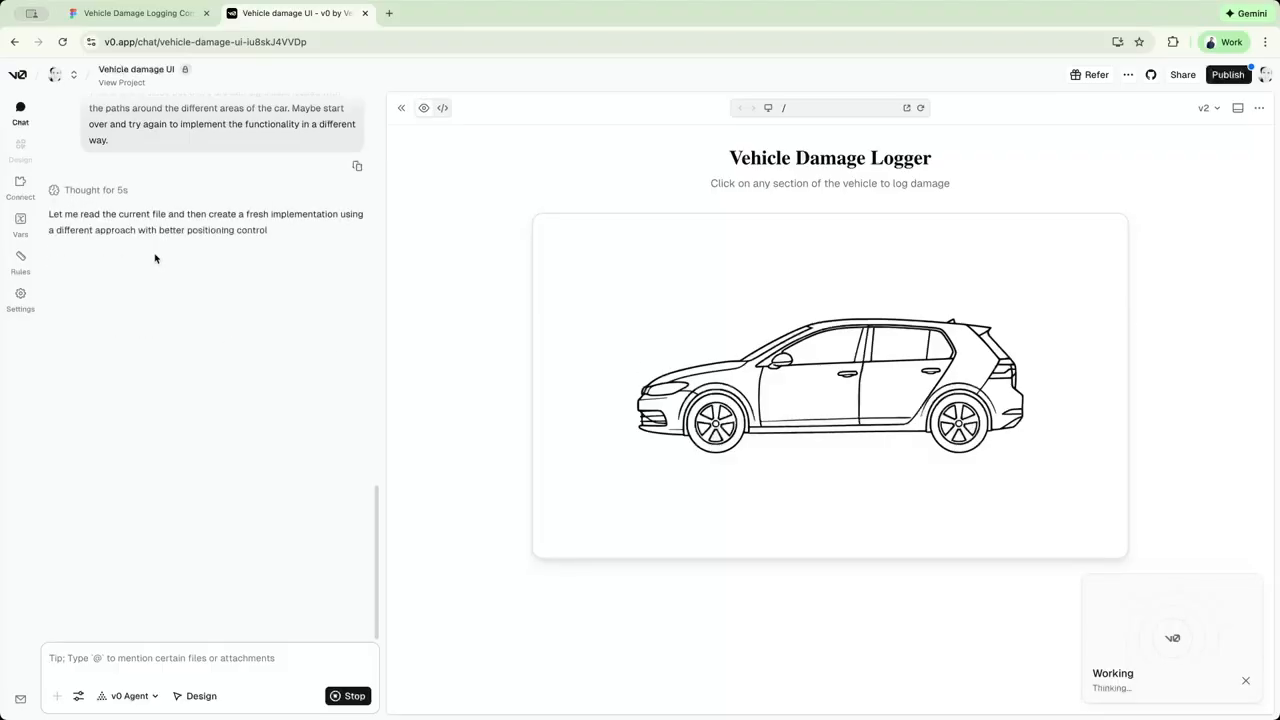
Expand v0's reasoning and read through the alternative approaches it considers for positioning the clickable areas.
left_click(93, 266)
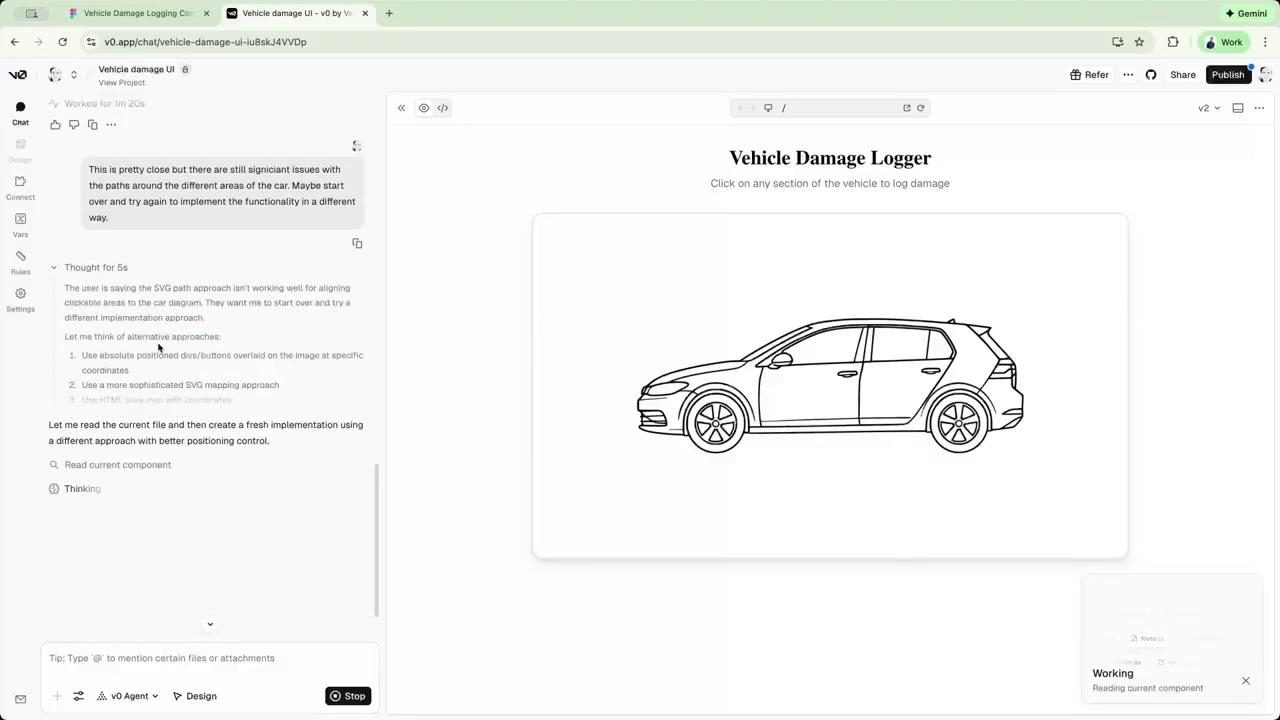
scroll(203, 313, "down", 2)
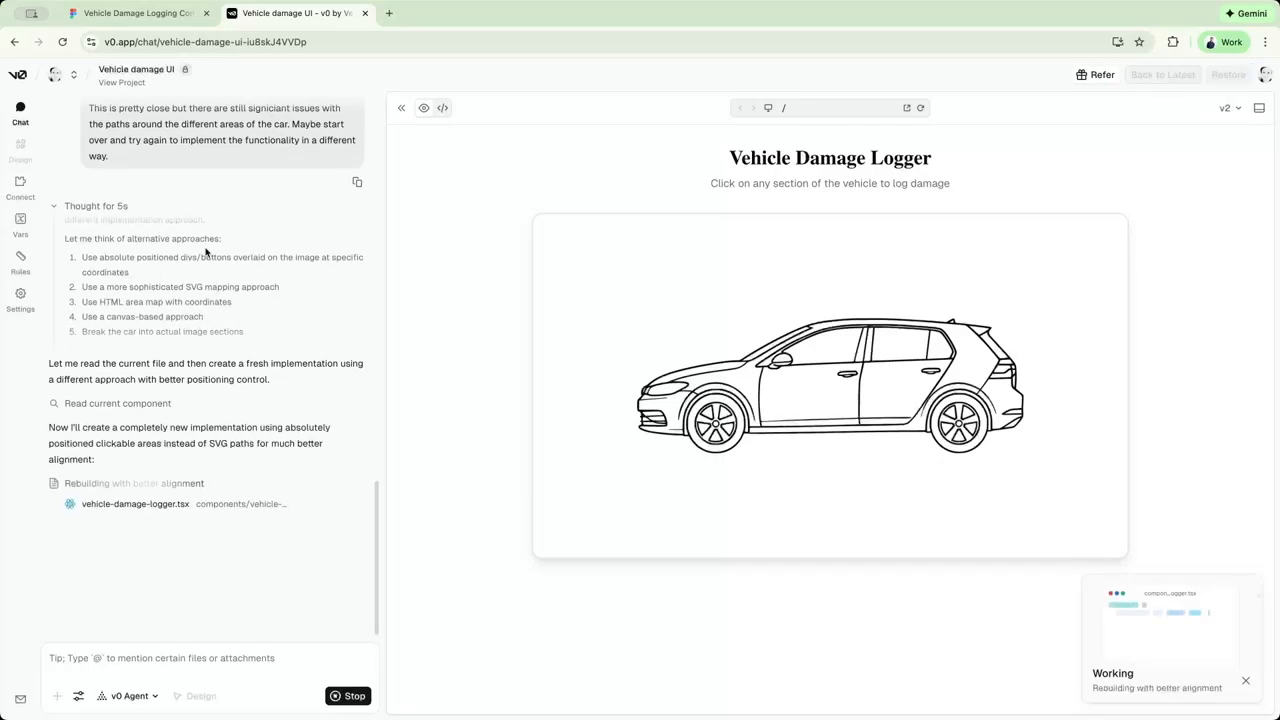
scroll(150, 287, "down", 1)
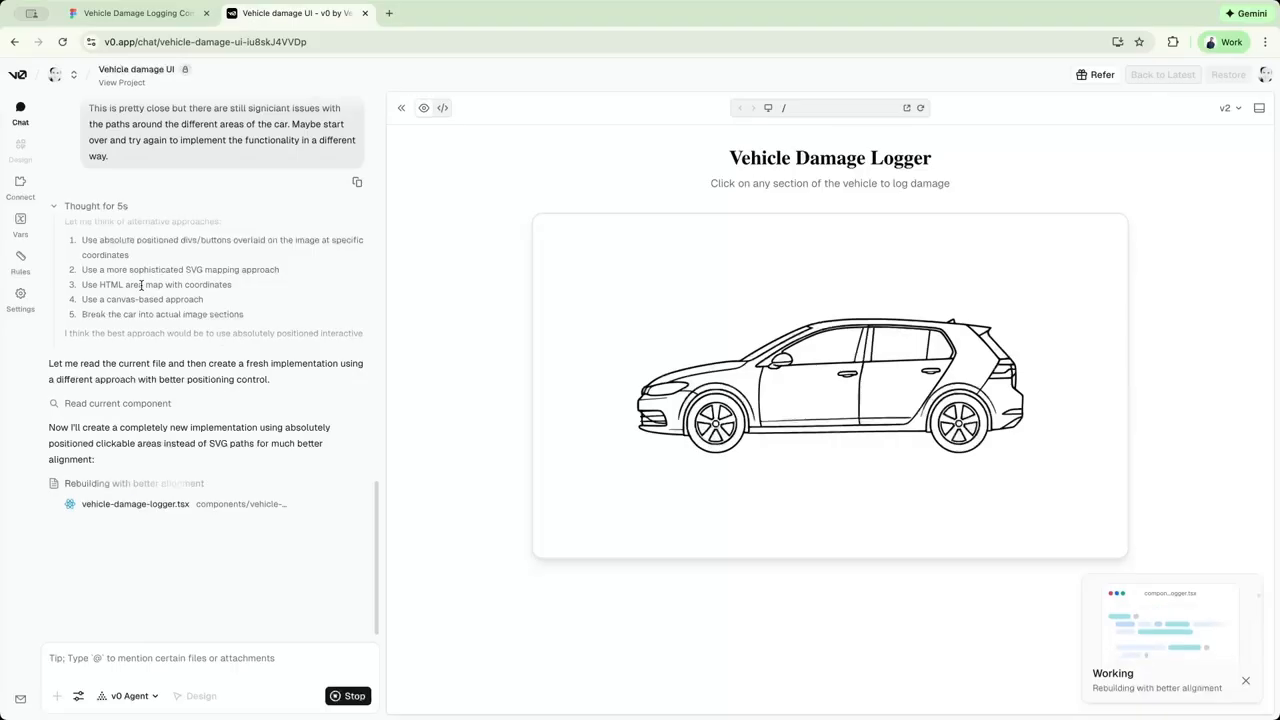
scroll(207, 264, "down", 1)
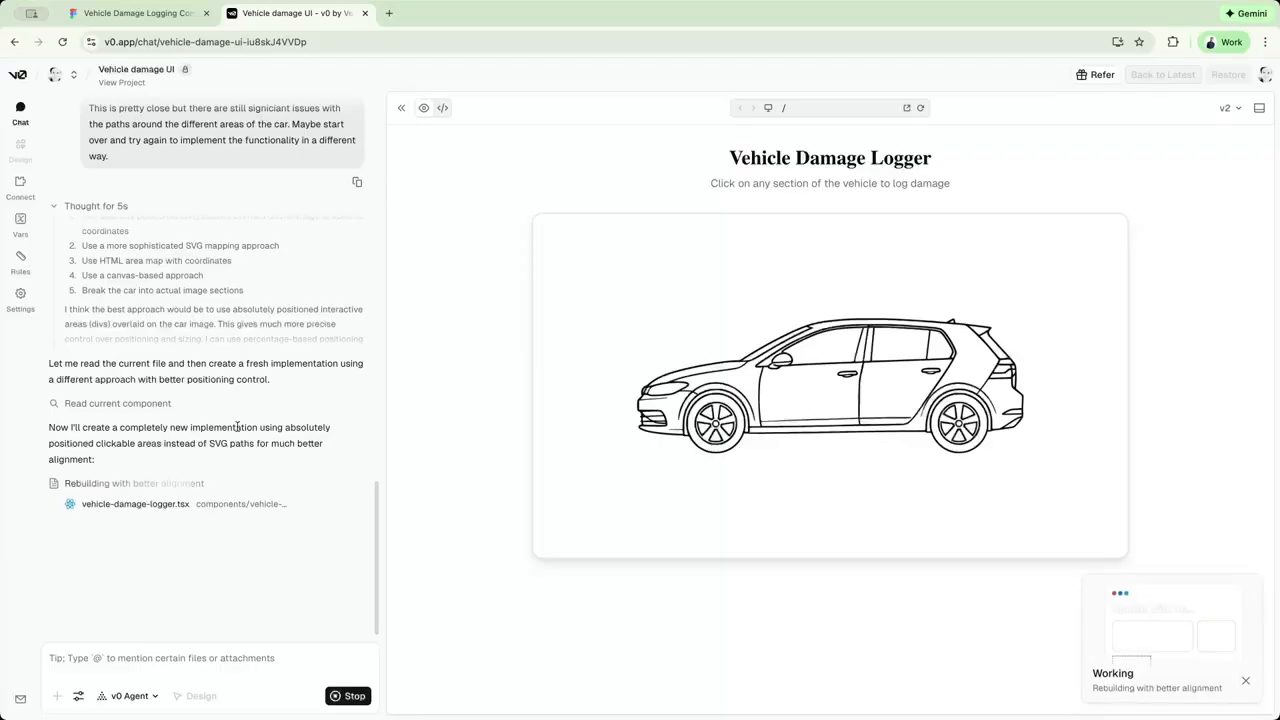
Return to Figma Make, close the Rear Left Door summary, and capture a screenshot of the Rear Window's Log Damage drawer.
left_click(157, 16)
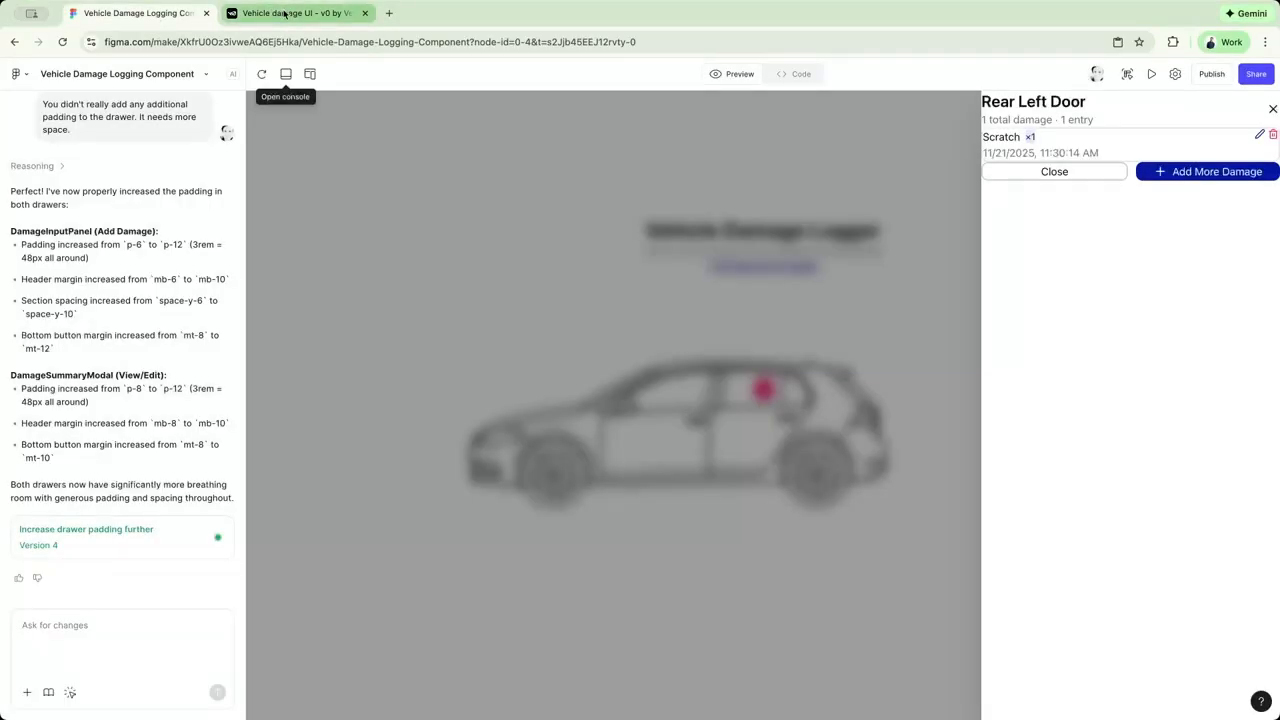
left_click(498, 298)
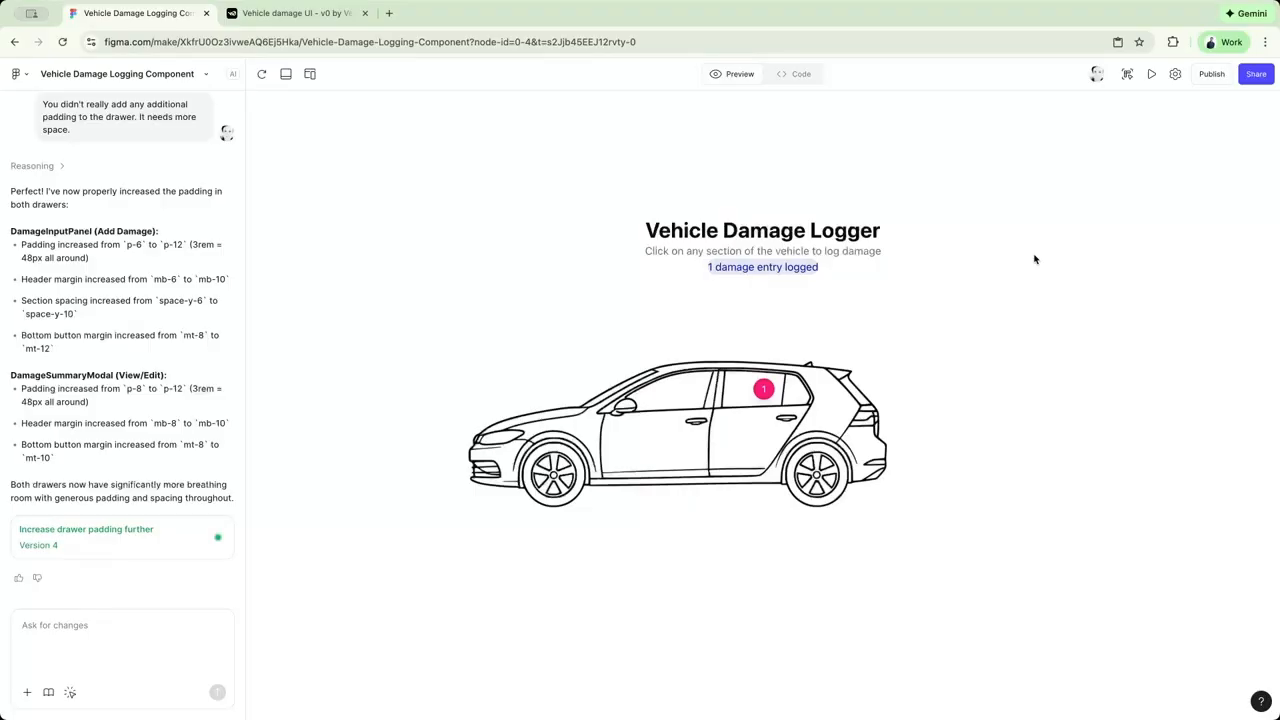
left_click(770, 392)
key("super+shift+4")
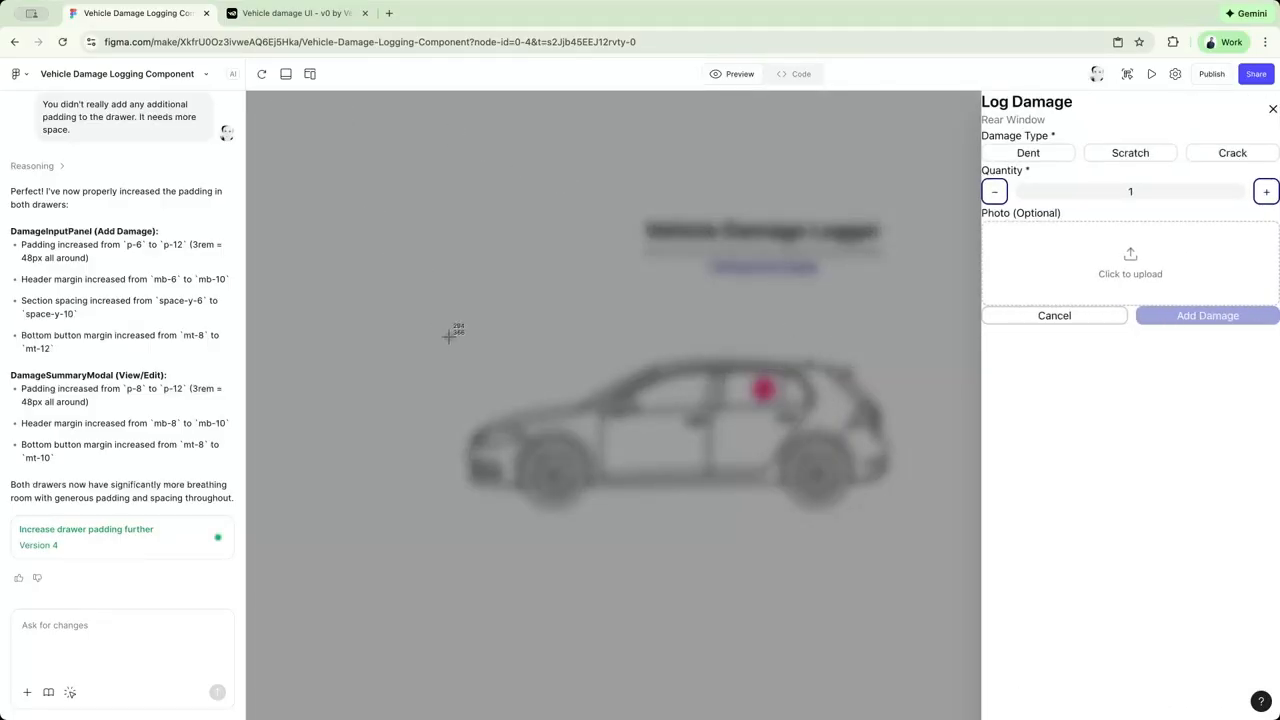
left_click_drag(1246, 689, 1276, 693)
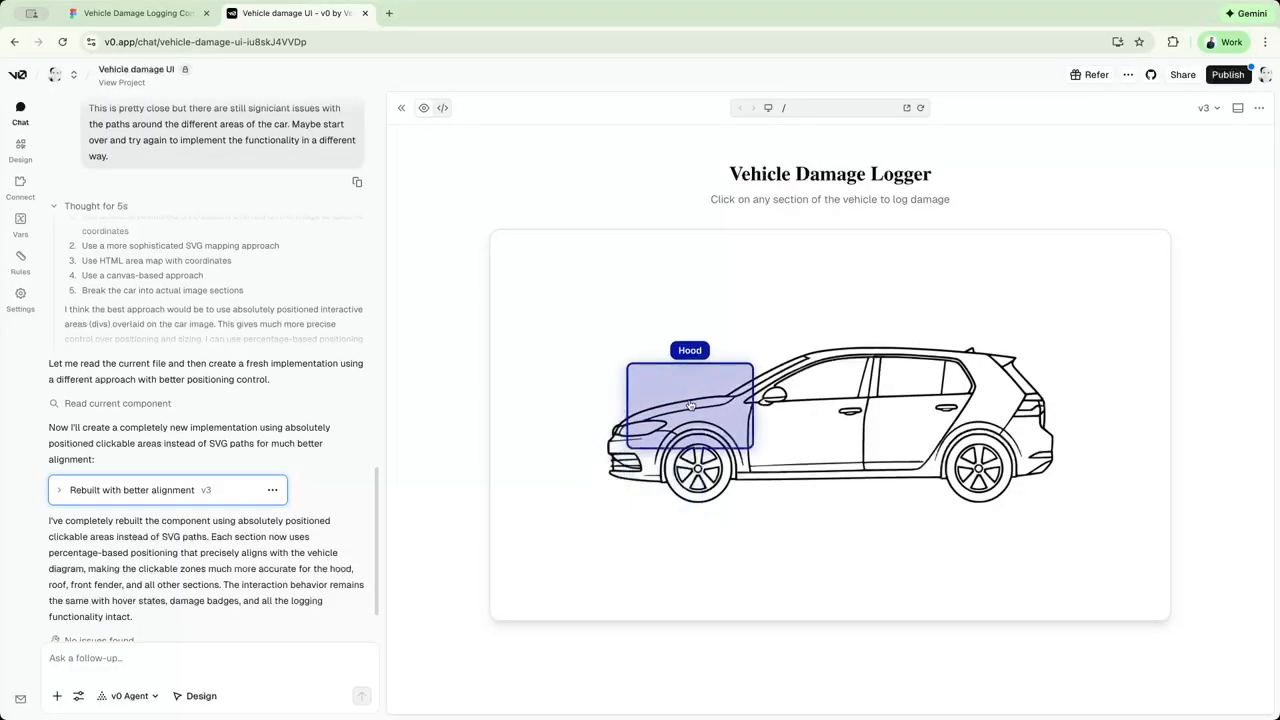
Test the Roof area in v0's rebuilt version, and capture a screenshot of the Rear Quarter's Log Damage dialog.
left_click(860, 344)
key("Escape")
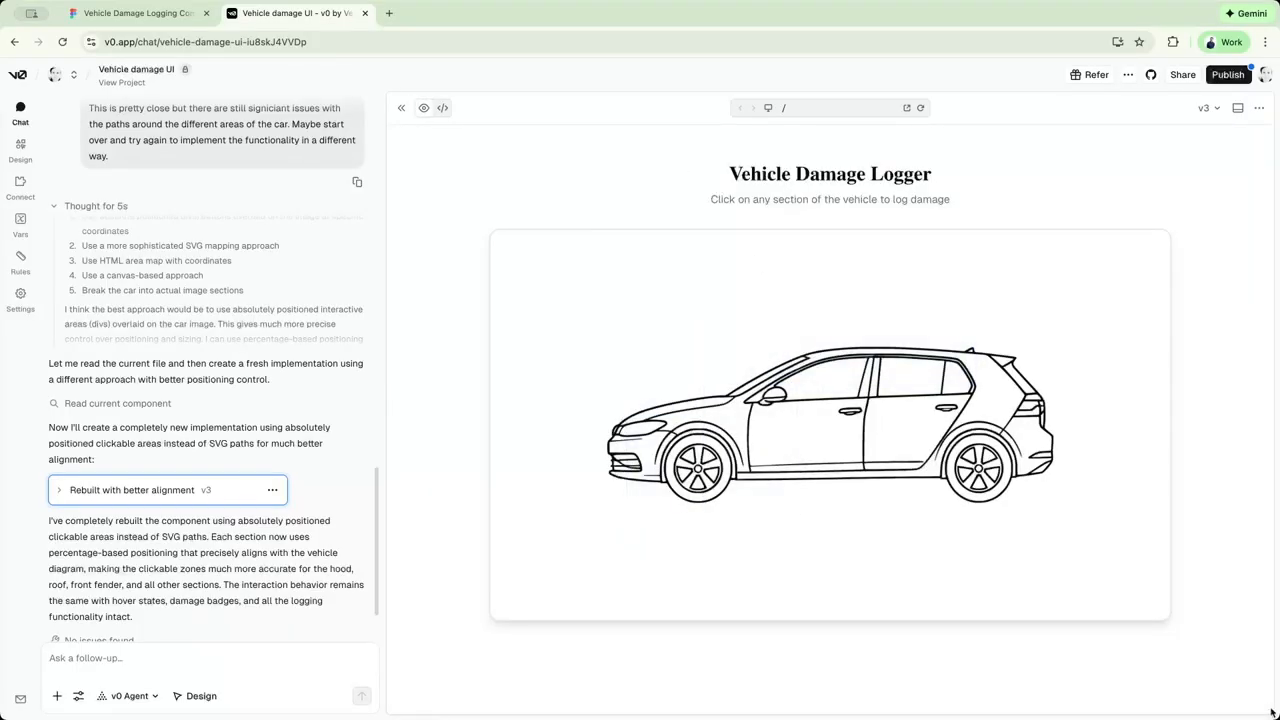
left_click(1065, 440)
key("super+shift+4")
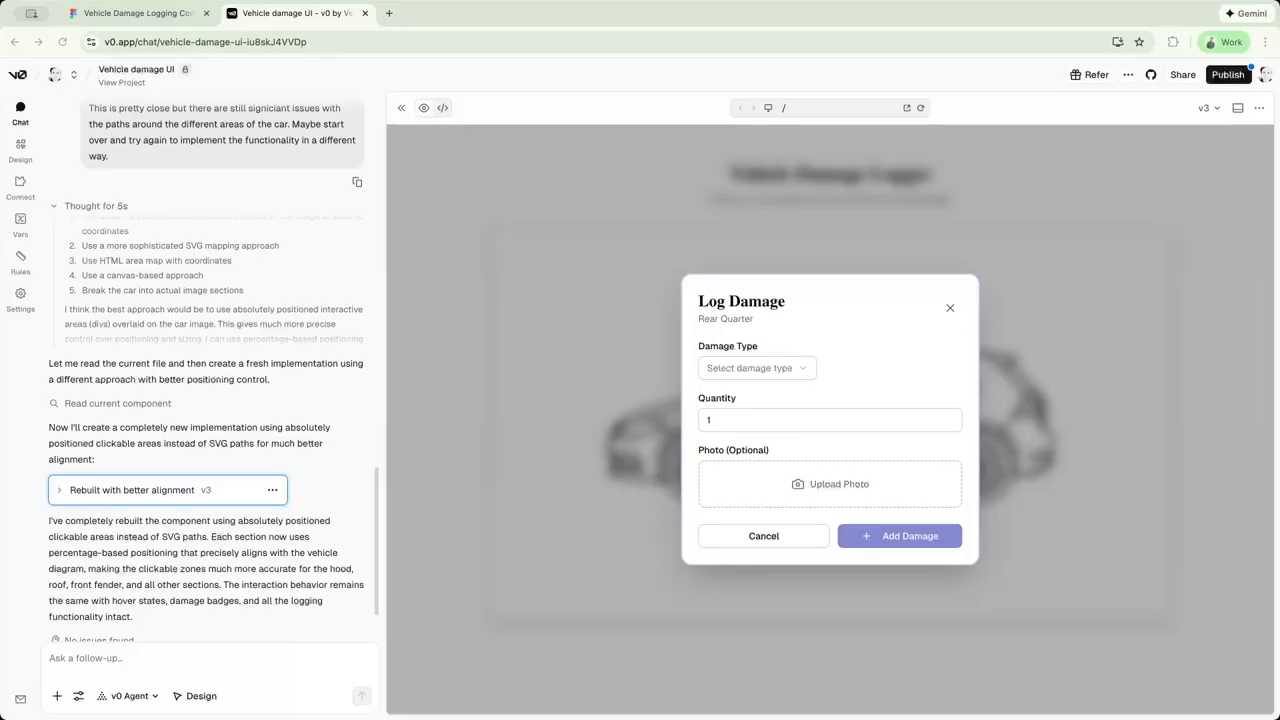
Open the copied link to the Episode 2 Figma design file in a new tab and hide the editor interface.
left_click(388, 13)
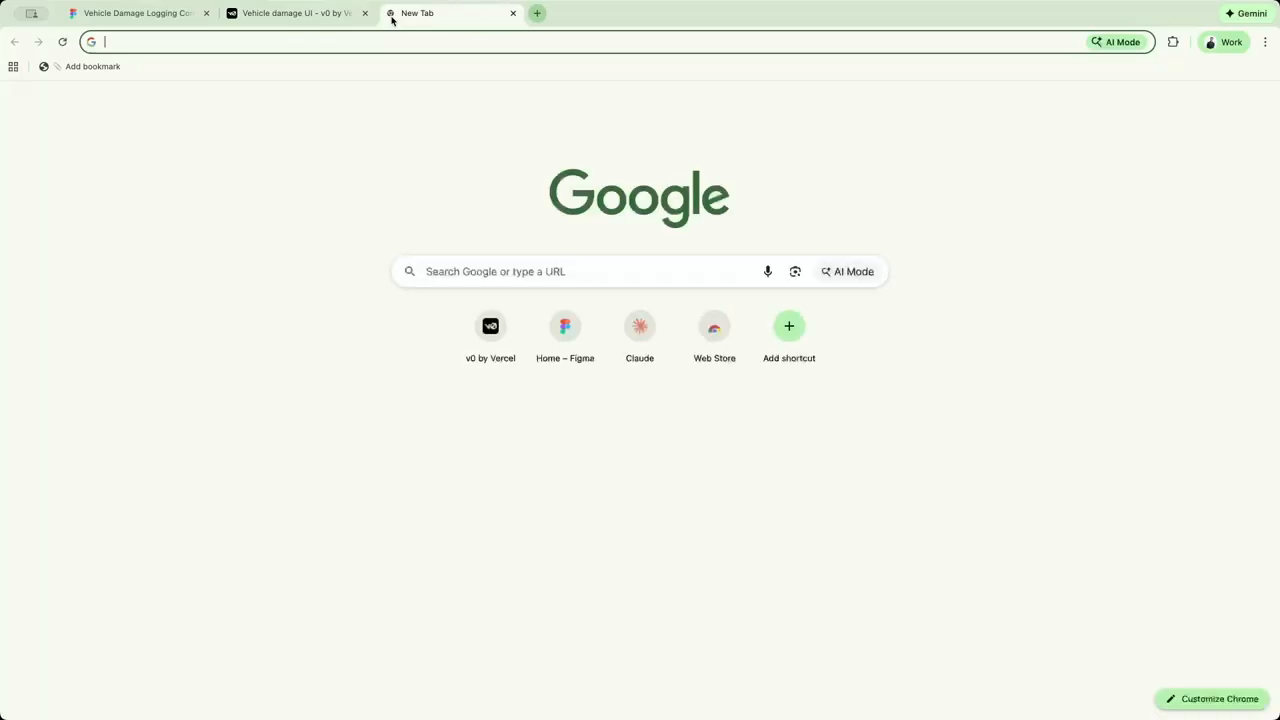
key("Return")
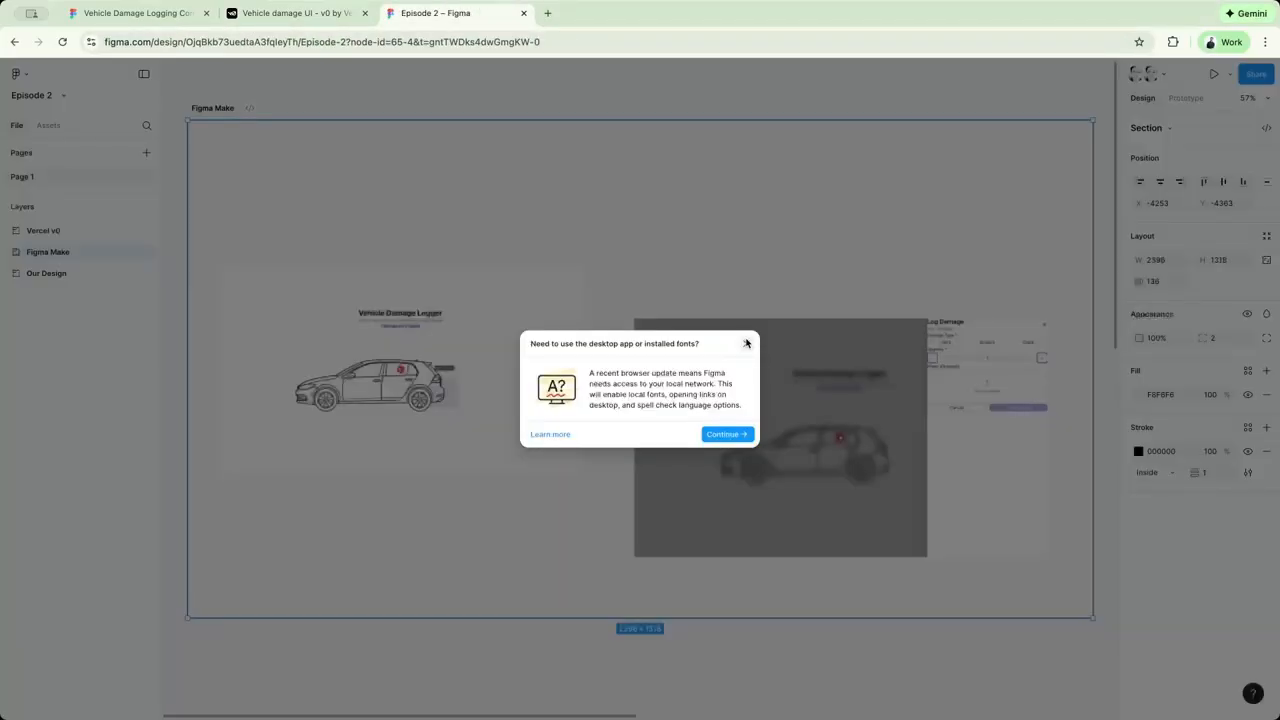
left_click(748, 340)
key("super+backslash")
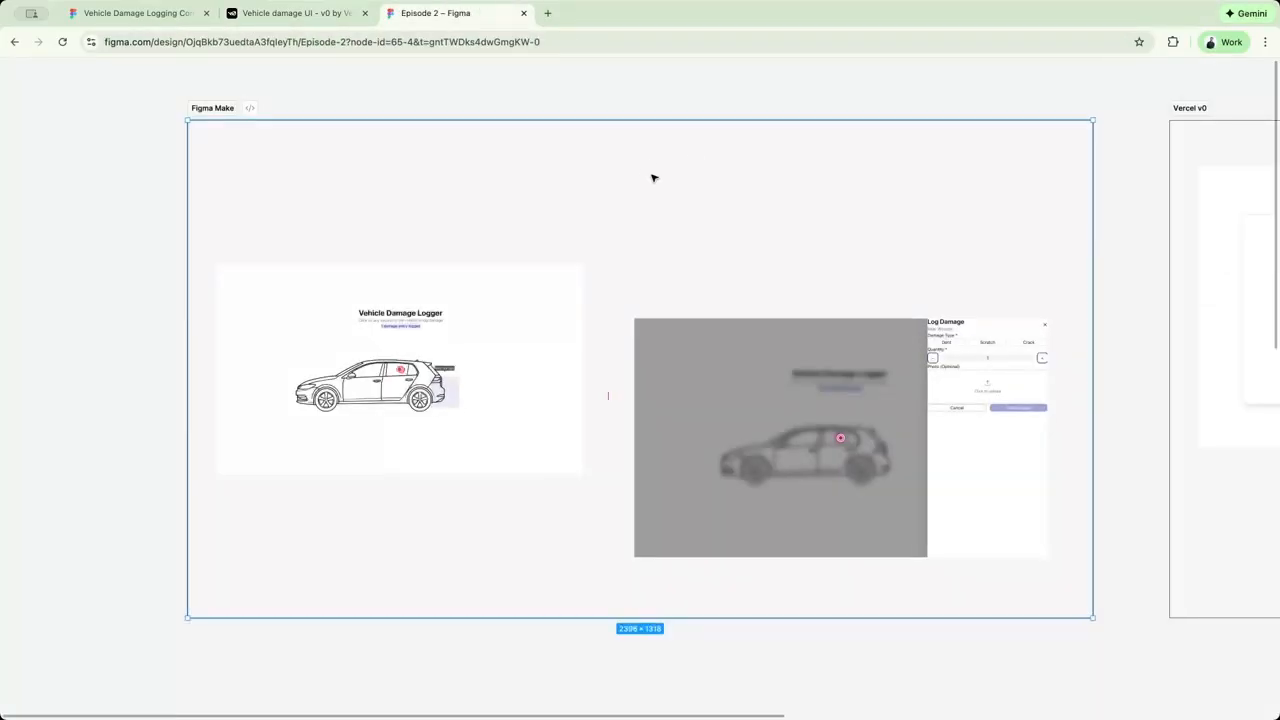
Enlarge and rearrange the two screenshots in the Figma Make frame so they fill opposite corners with a slight overlap.
scroll(643, 106, "right", 2)
left_click(512, 396)
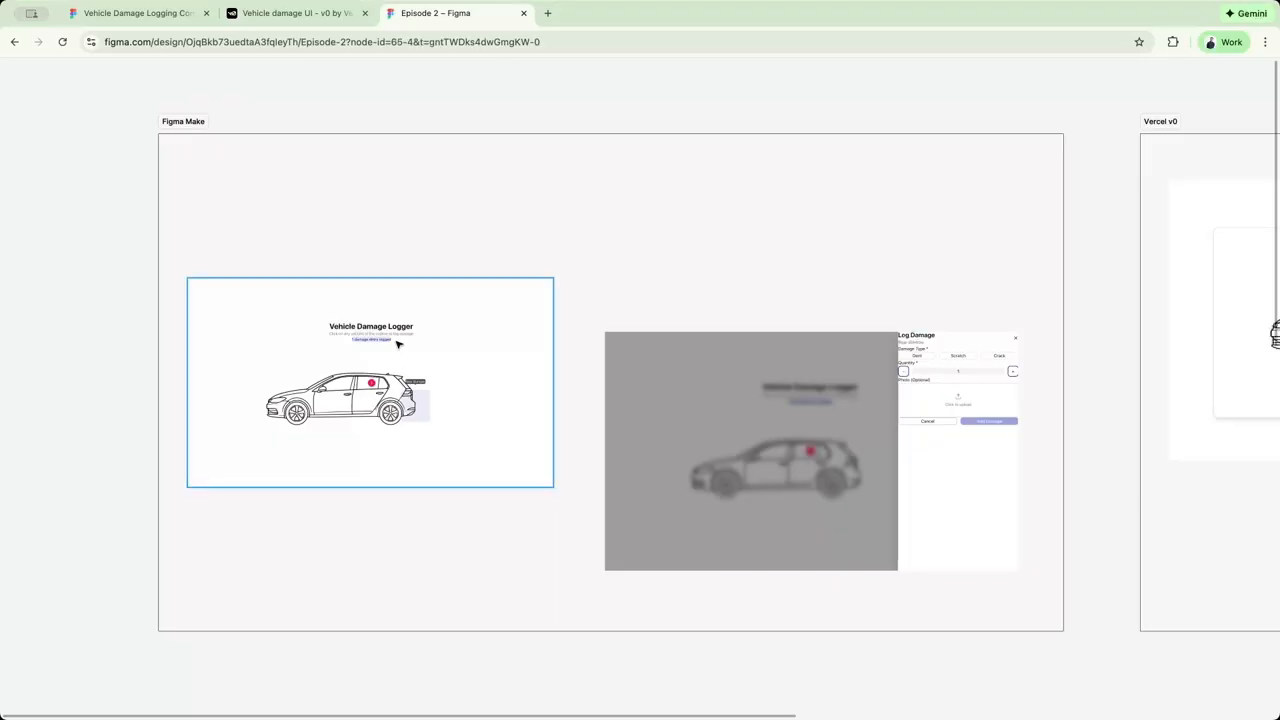
left_click_drag(554, 275, 588, 240)
left_click_drag(508, 291, 503, 212)
left_click_drag(811, 403, 830, 434)
left_click_drag(619, 364, 558, 323)
left_click(648, 243)
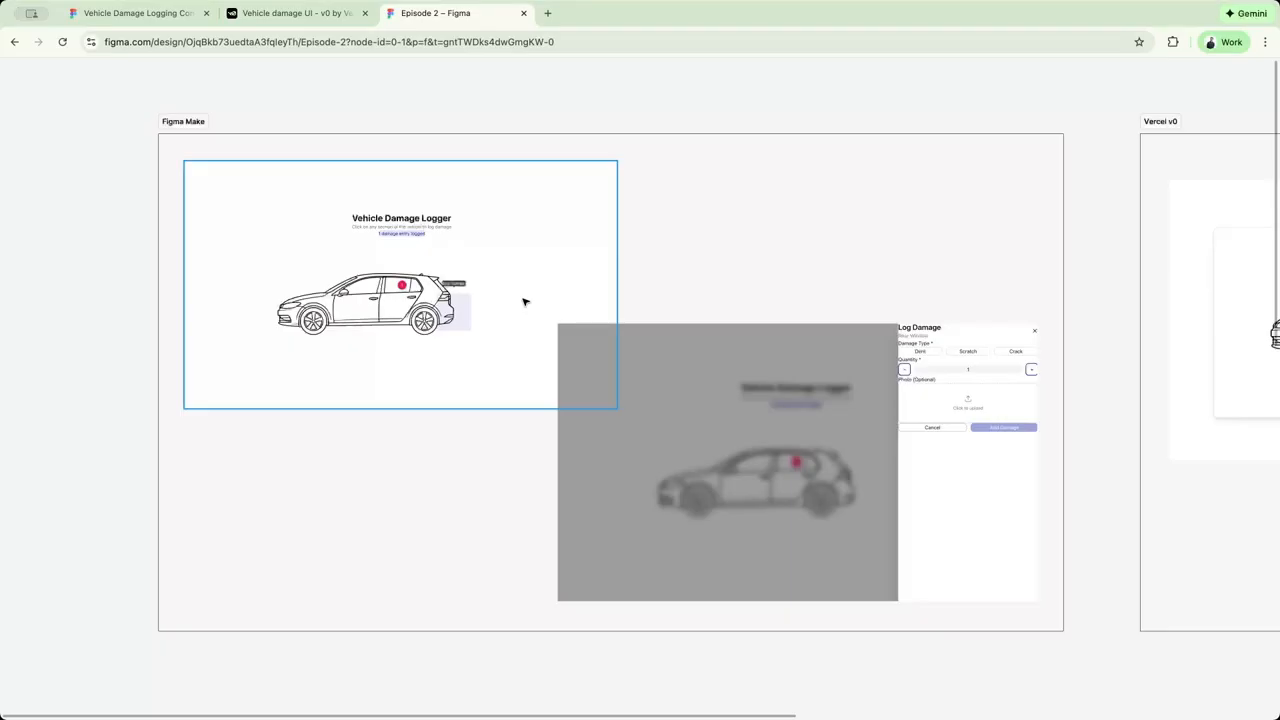
Compare the screenshots in the Figma Make frame with those in the Vercel v0 frame.
scroll(842, 242, "right", 3)
scroll(842, 242, "down", 1)
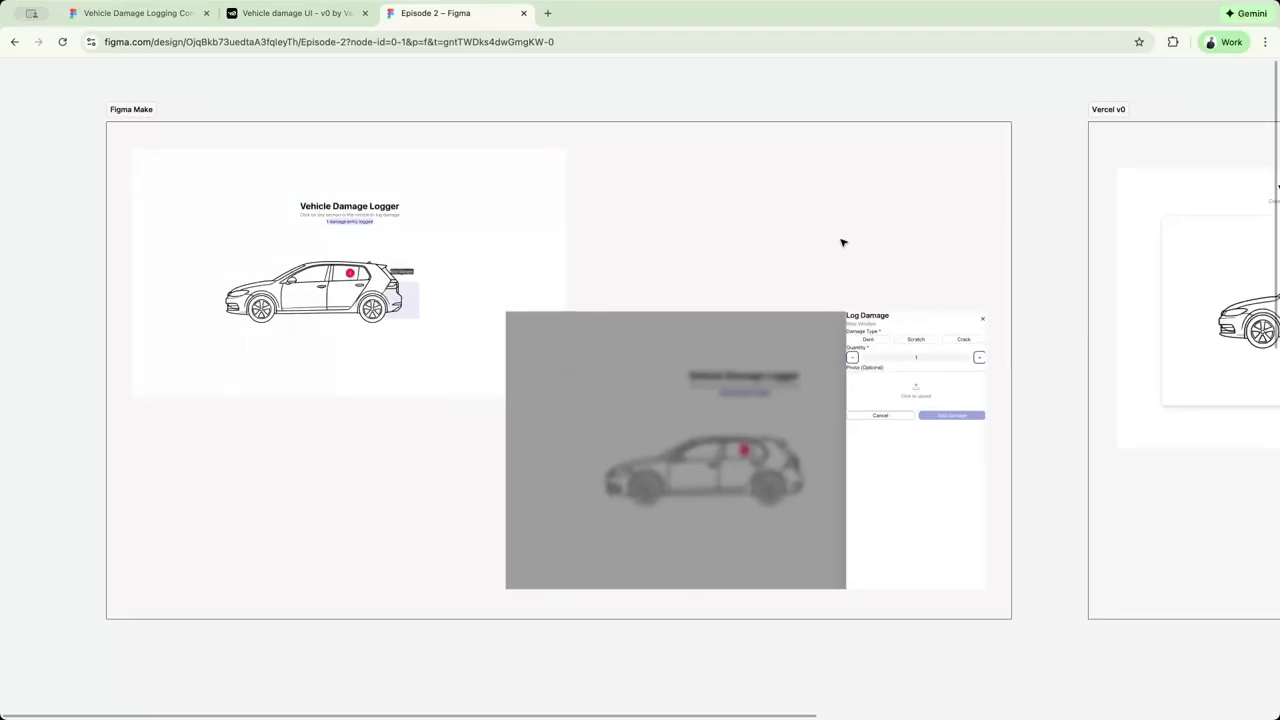
scroll(848, 236, "right", 10)
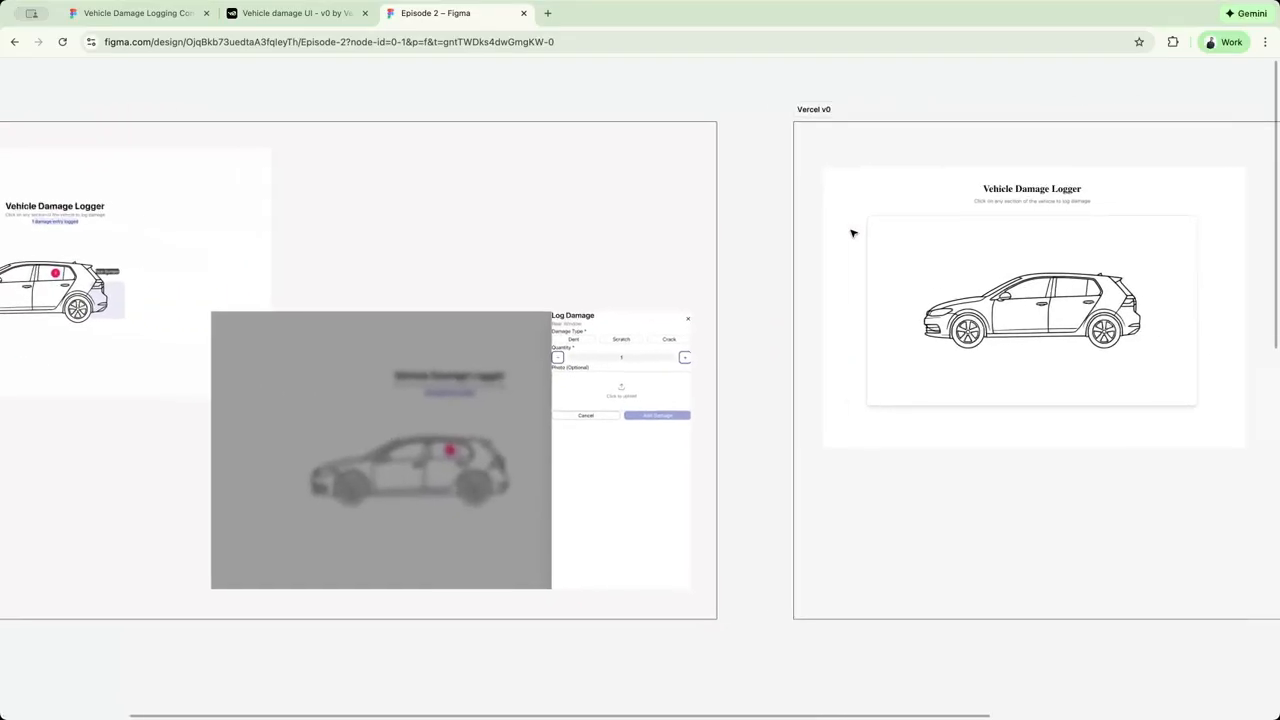
scroll(850, 236, "left", 9)
scroll(850, 236, "up", 1)
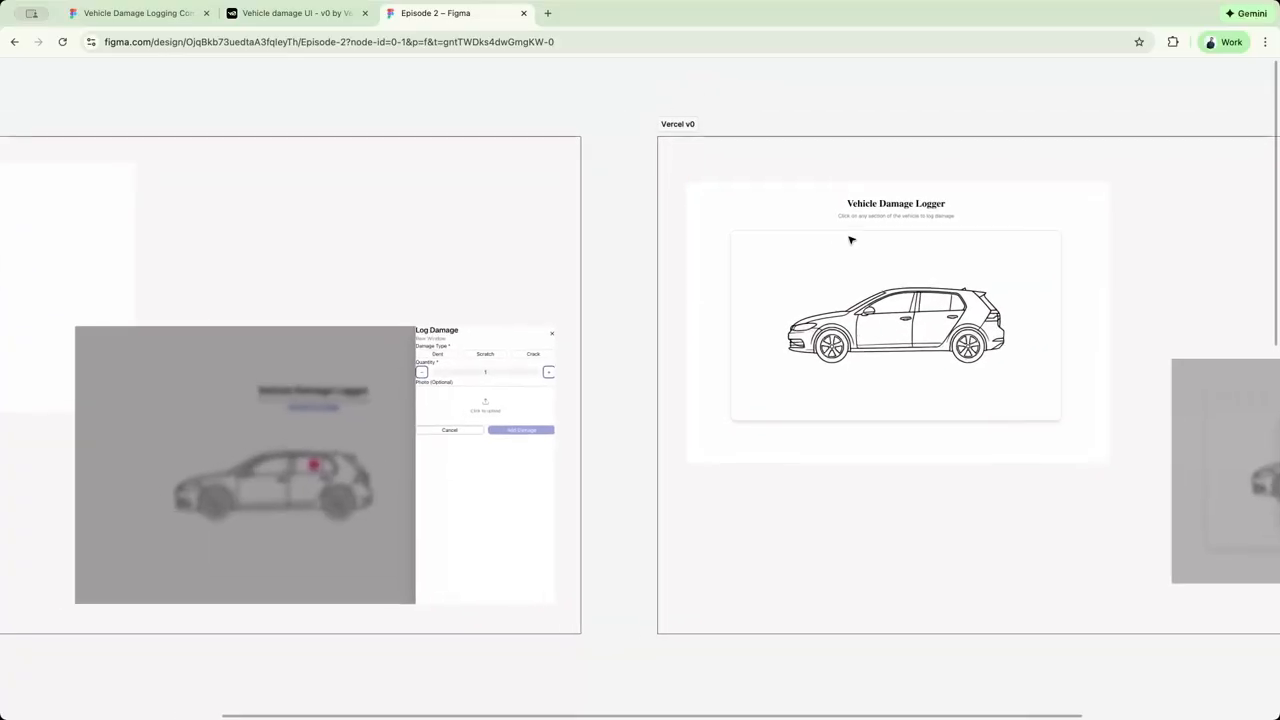
scroll(850, 240, "right", 19)
scroll(850, 240, "down", 1)
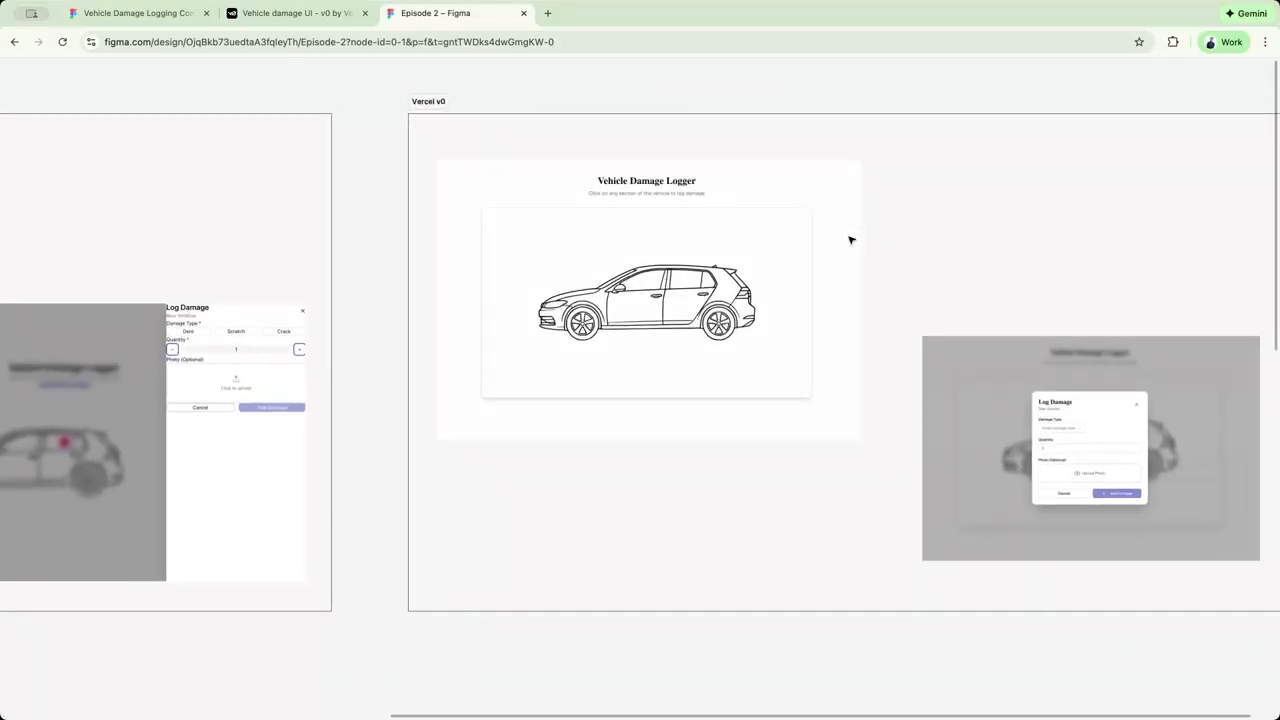
scroll(850, 240, "left", 1)
scroll(850, 240, "down", 1)
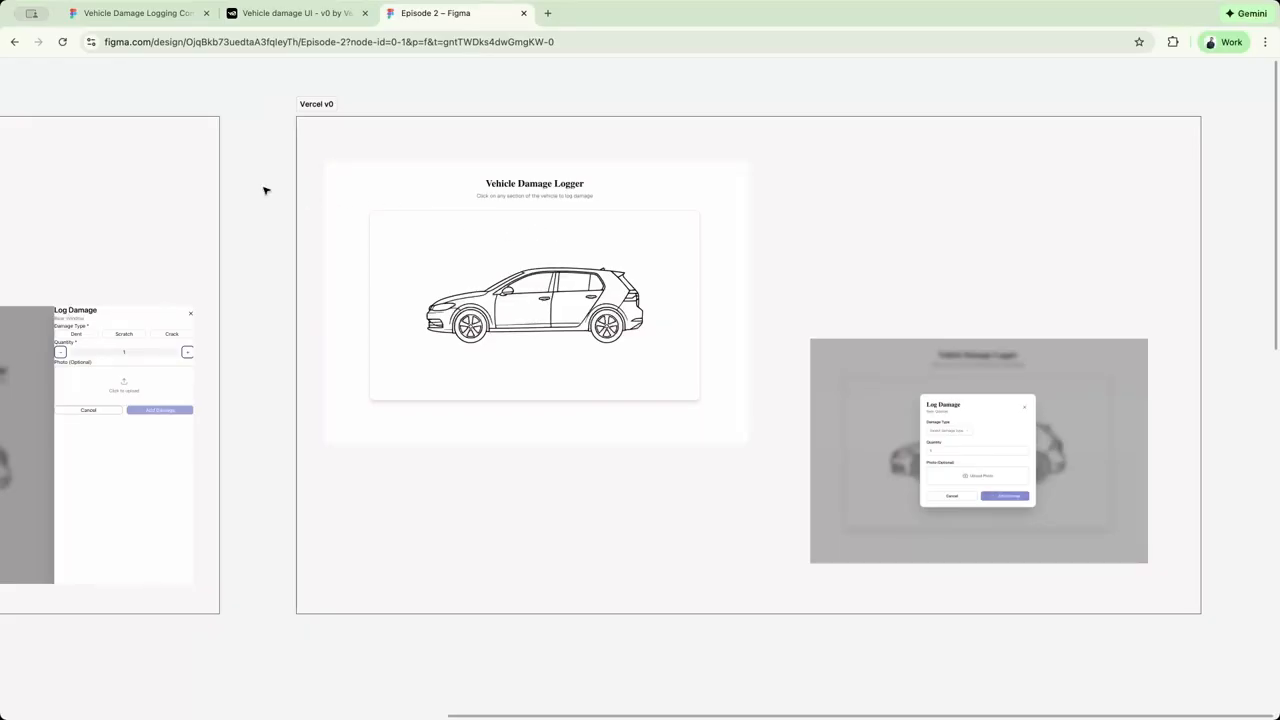
scroll(265, 190, "left", 15)
scroll(265, 190, "up", 1)
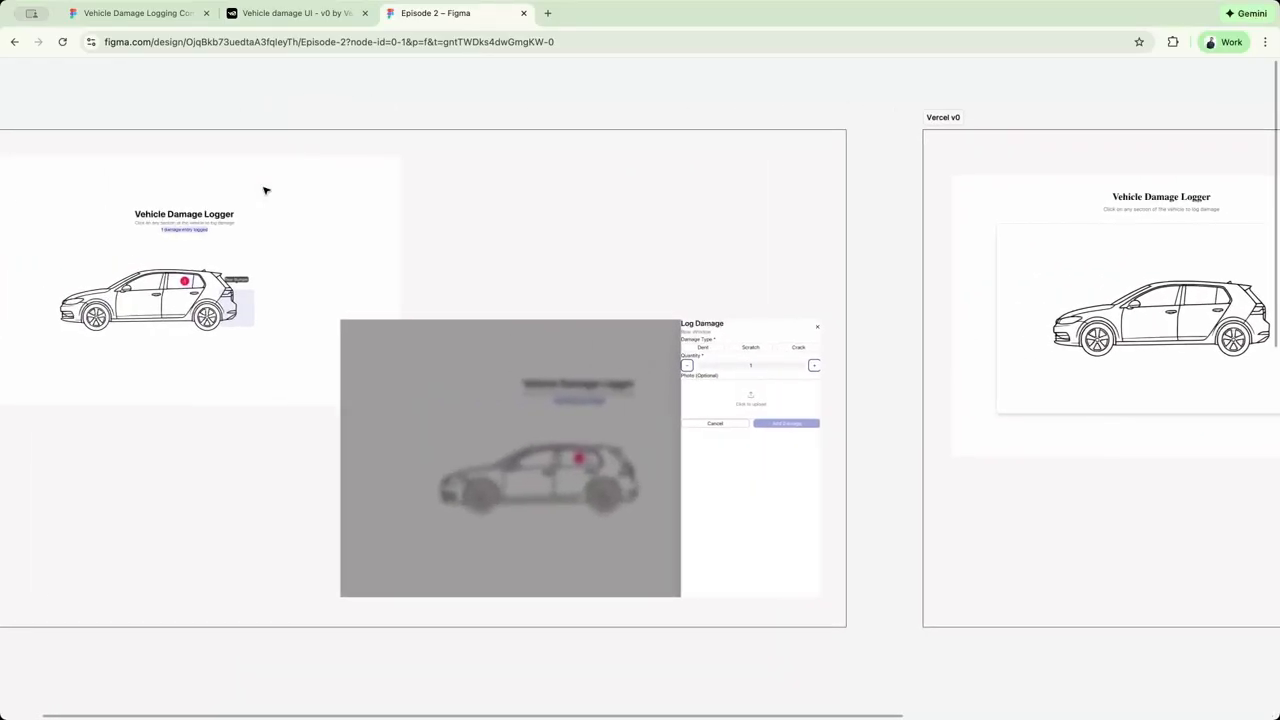
scroll(265, 190, "right", 19)
scroll(265, 190, "down", 1)
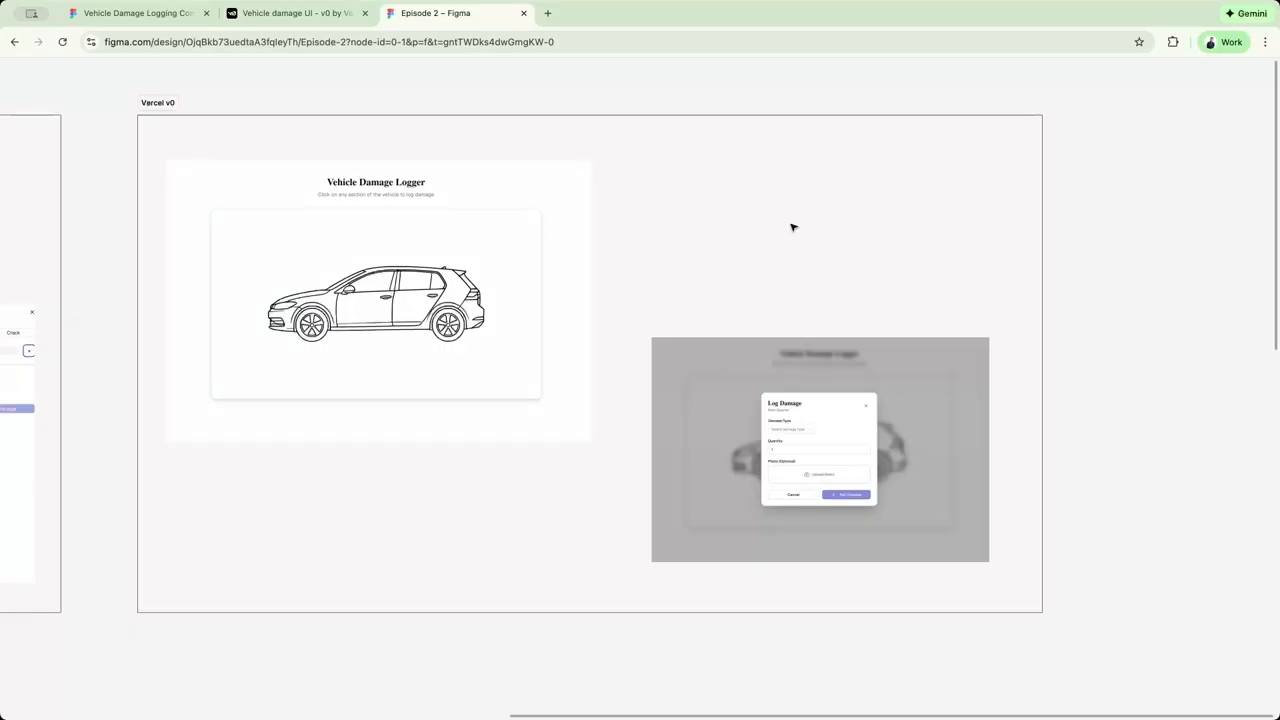
scroll(793, 227, "left", 20)
scroll(793, 227, "up", 1)
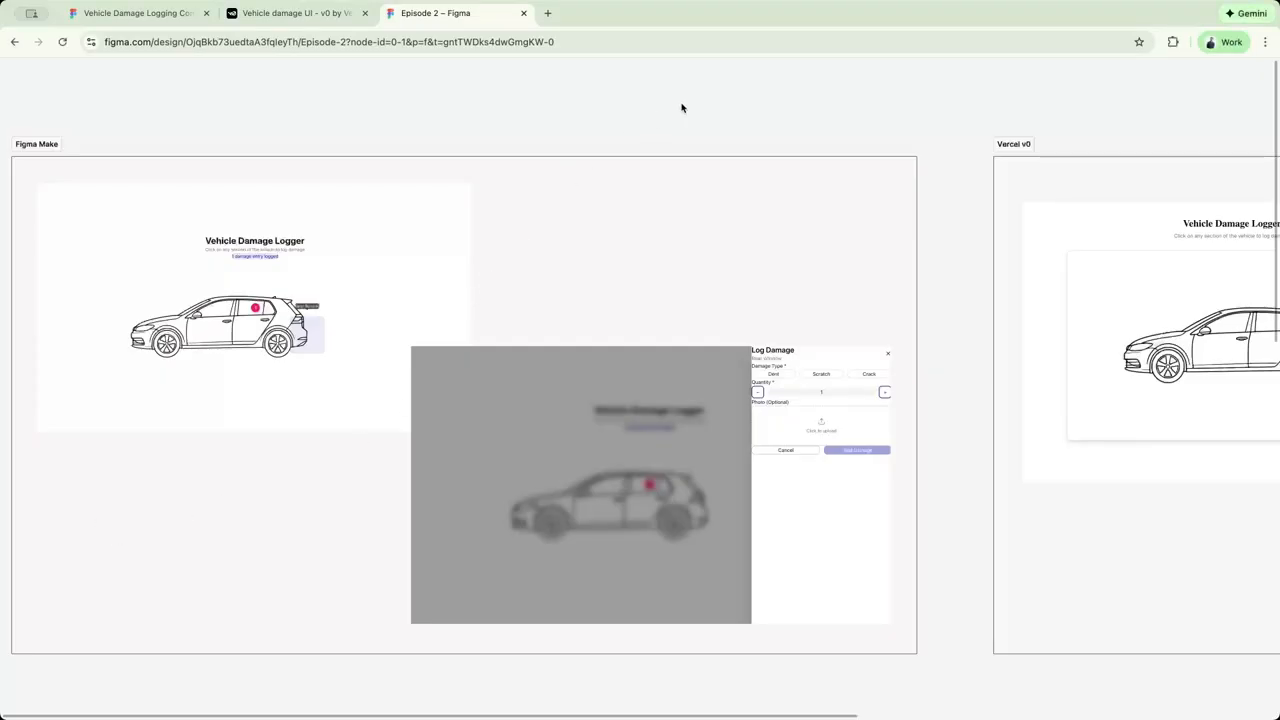
Show the editor interface again, launch the Damage Report prototype in a new tab, and scale it down to fit the window.
key("super+backslash")
left_click(1214, 73)
key("ctrl+shift+Tab")
scroll(675, 236, "right", 2)
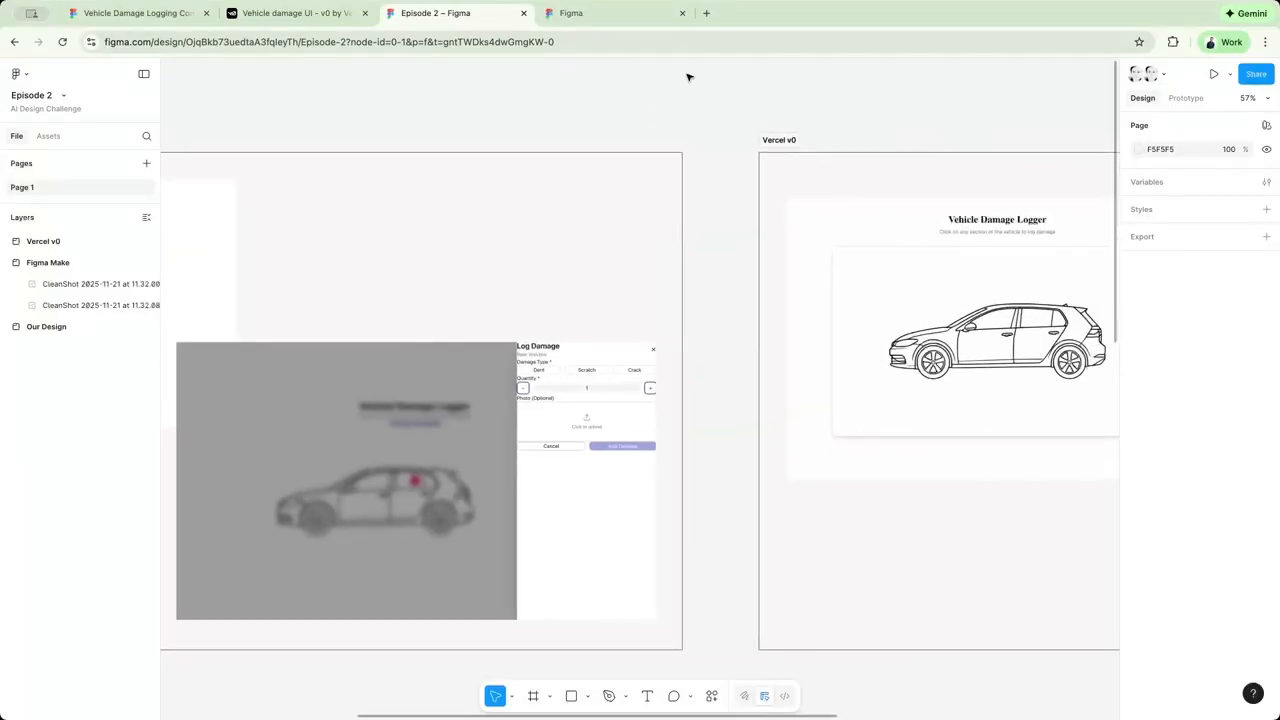
scroll(677, 193, "right", 2)
scroll(675, 193, "right", 5)
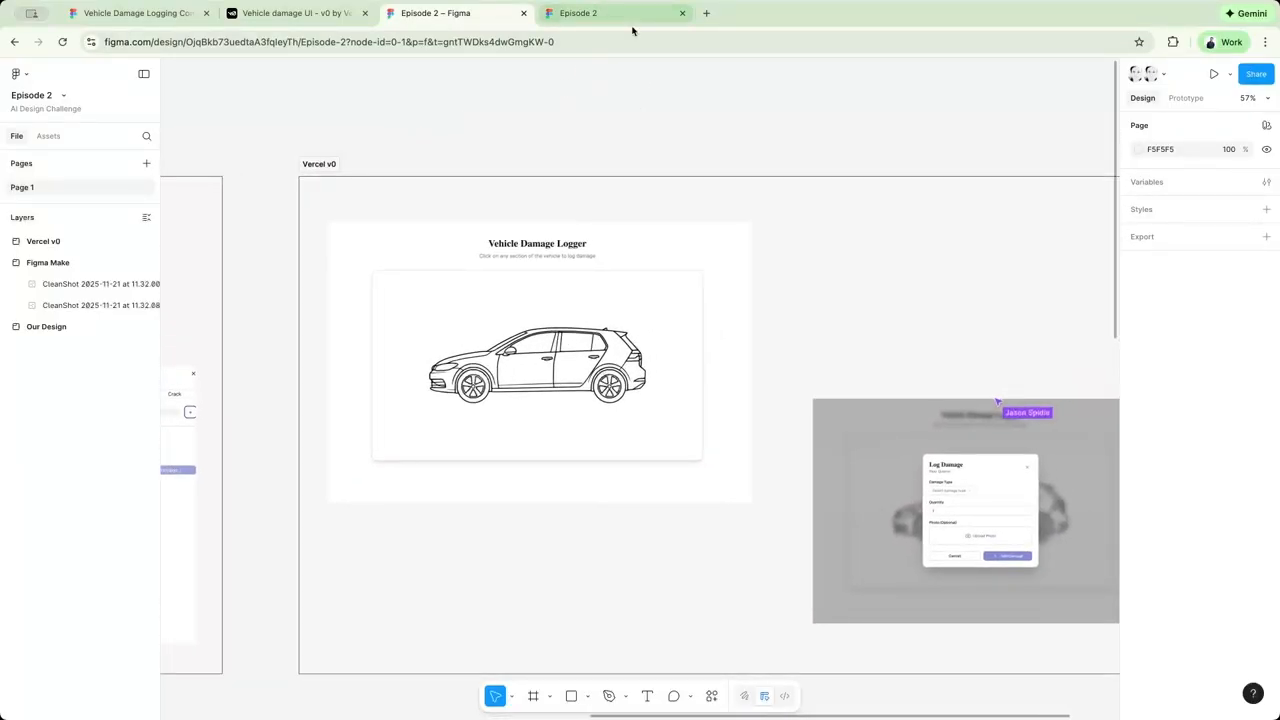
left_click(606, 24)
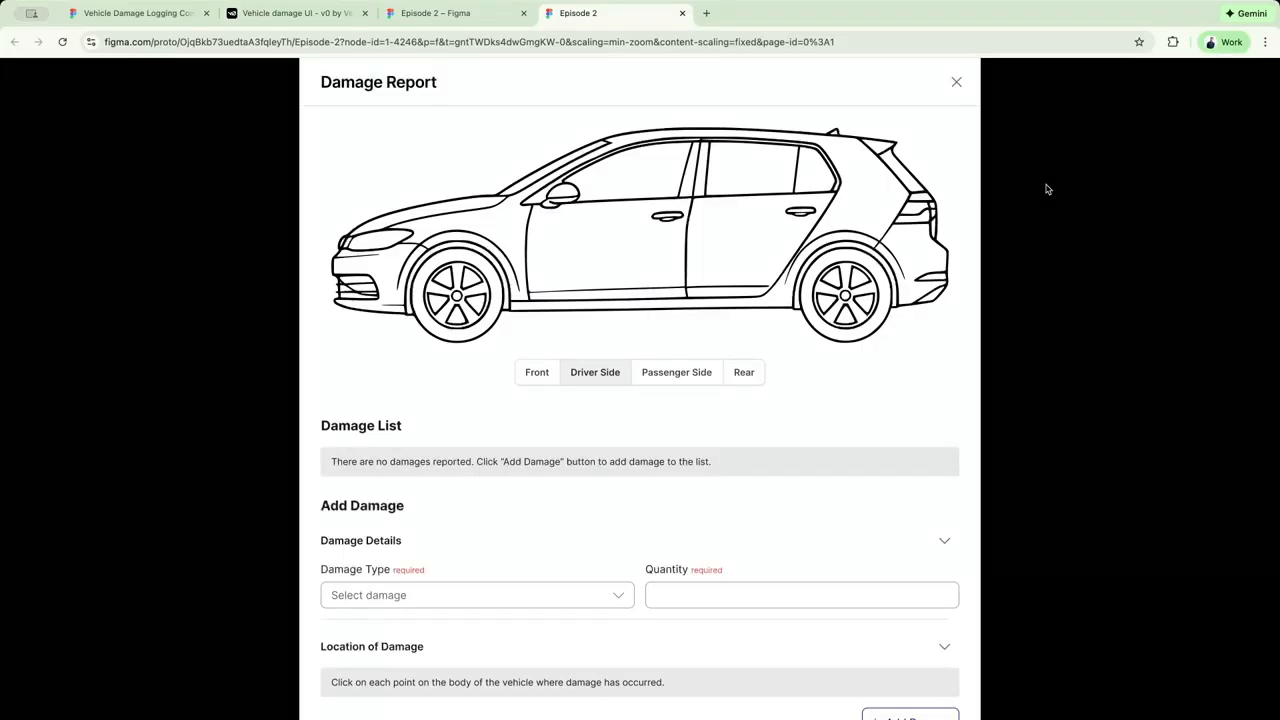
key("z")
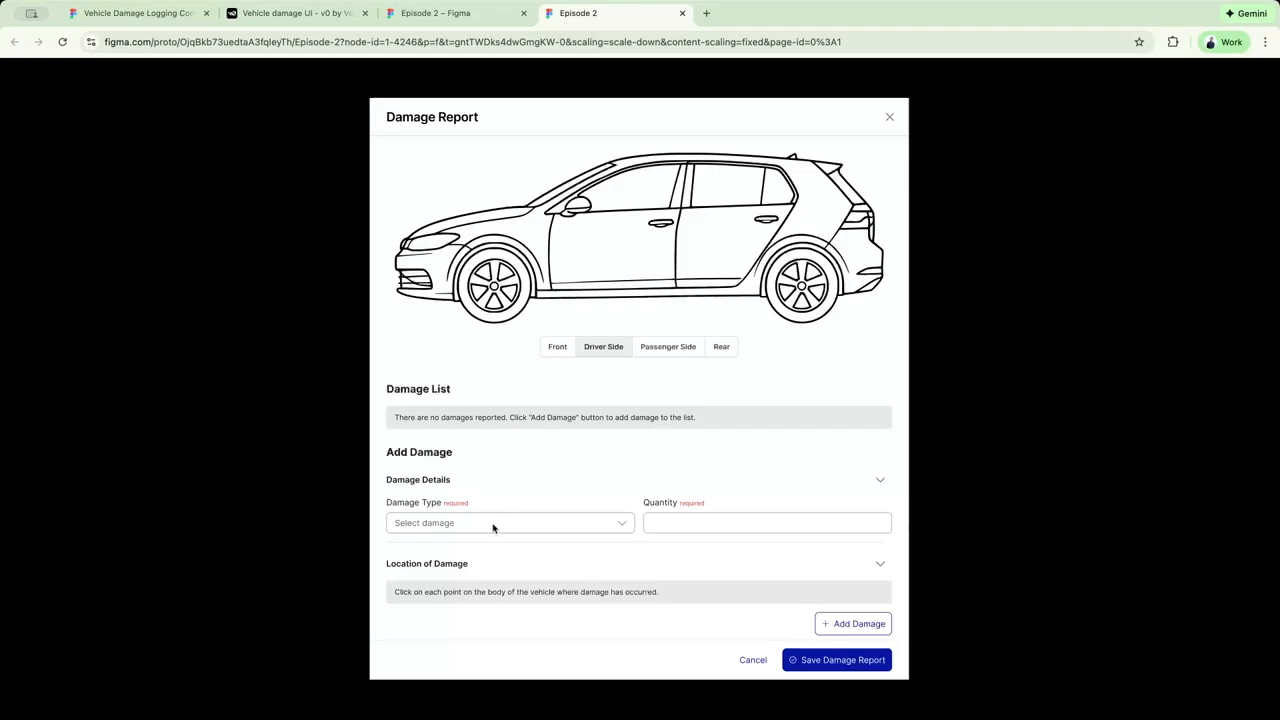
Try adding a Dent with quantity 3 on the driver's side front door in the prototype, and restart the prototype.
left_click(641, 243)
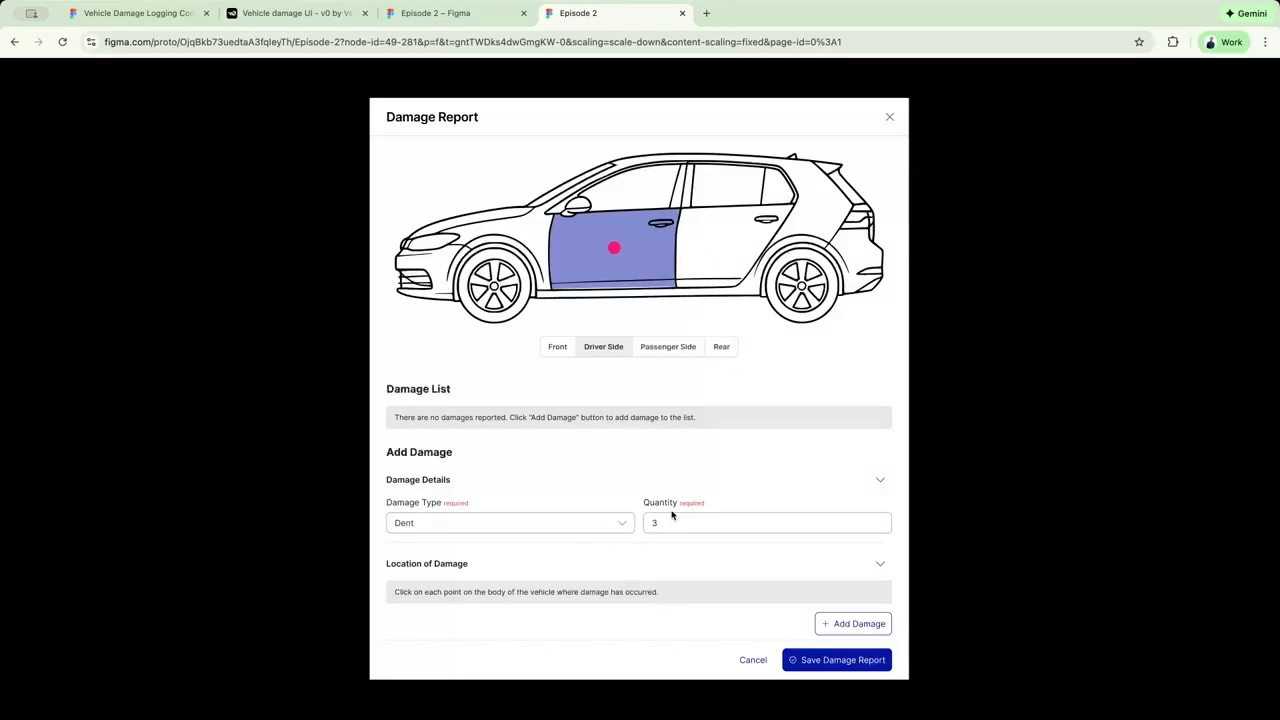
left_click(836, 624)
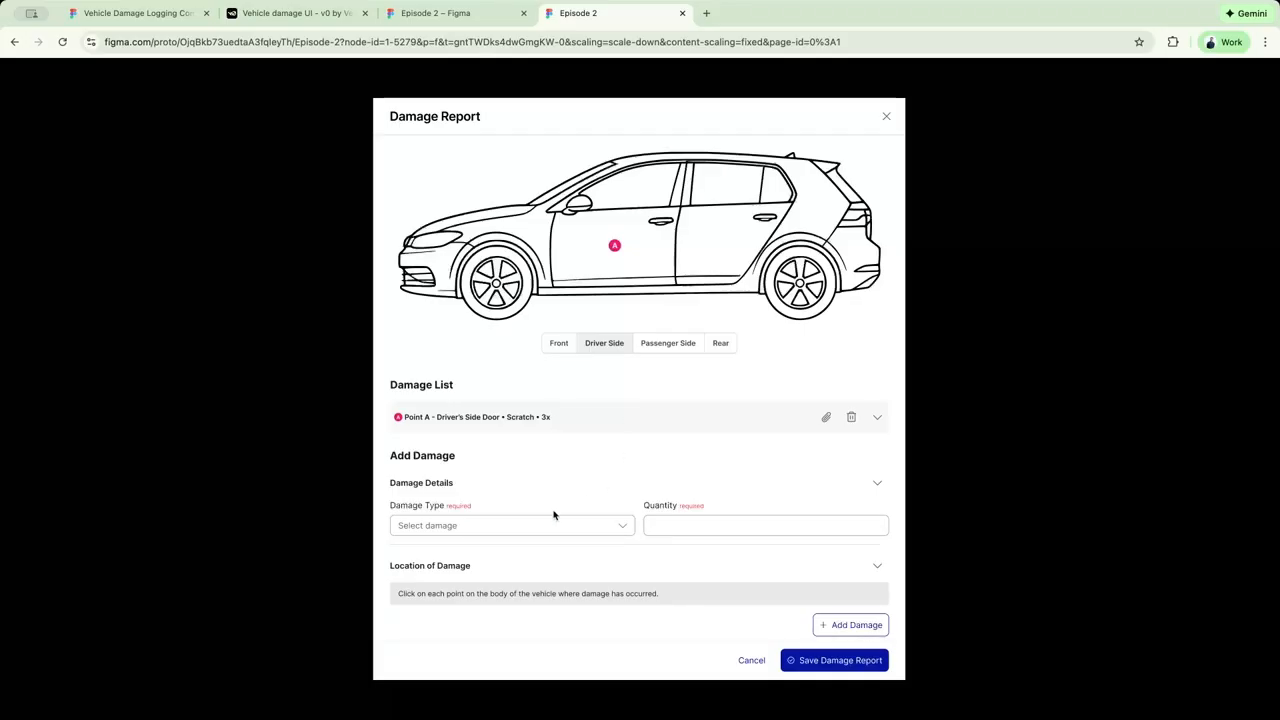
key("r")
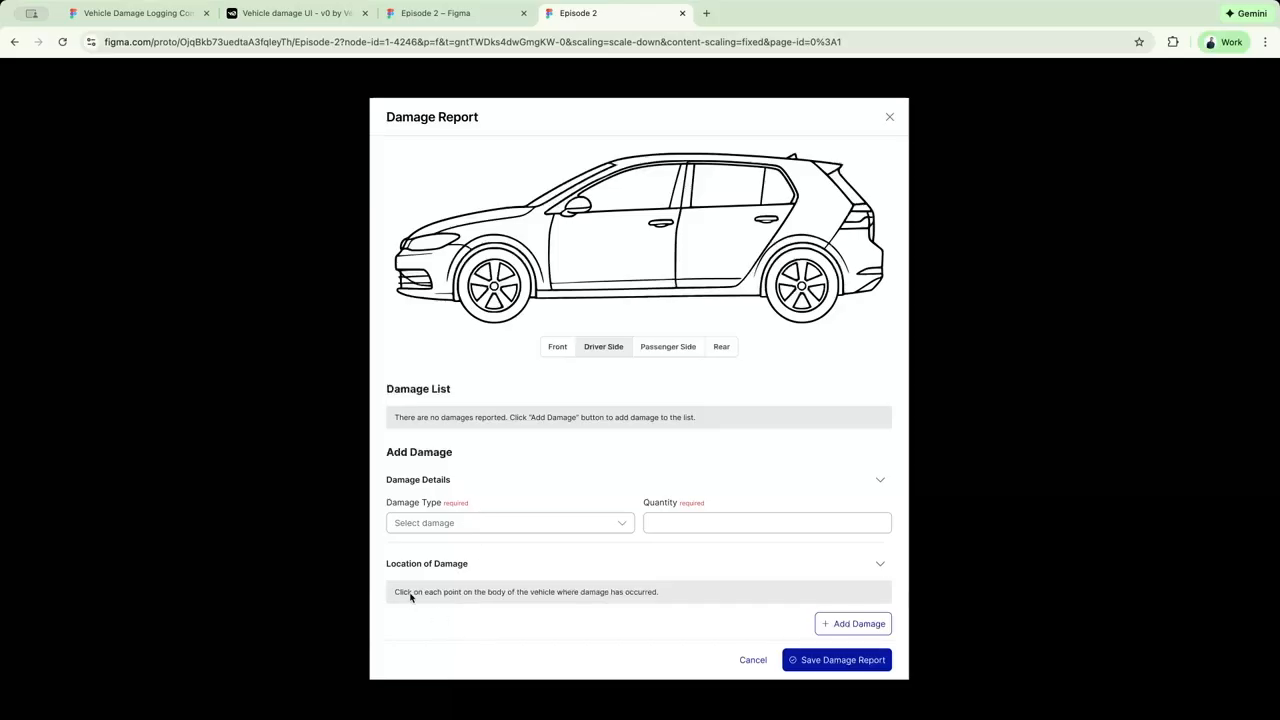
Add the Dent with quantity 3 on the driver's side front door again, and return to the Episode 2 design file.
left_click(618, 277)
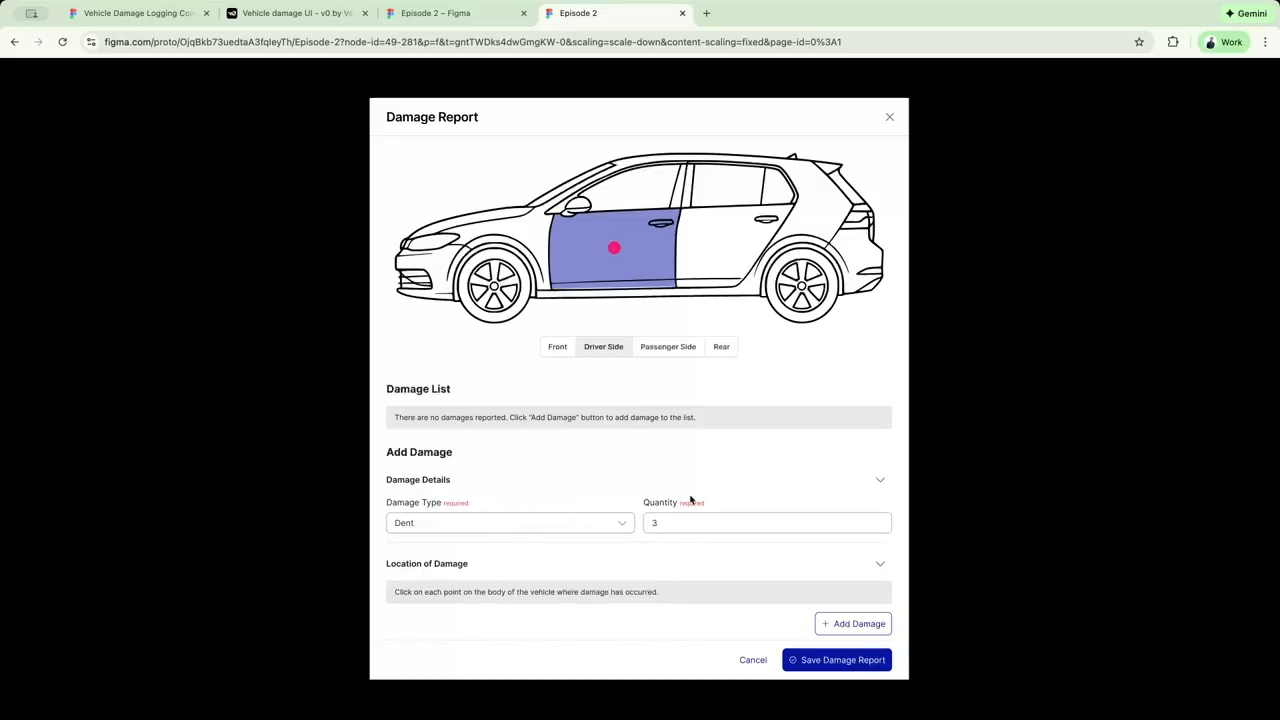
left_click(846, 623)
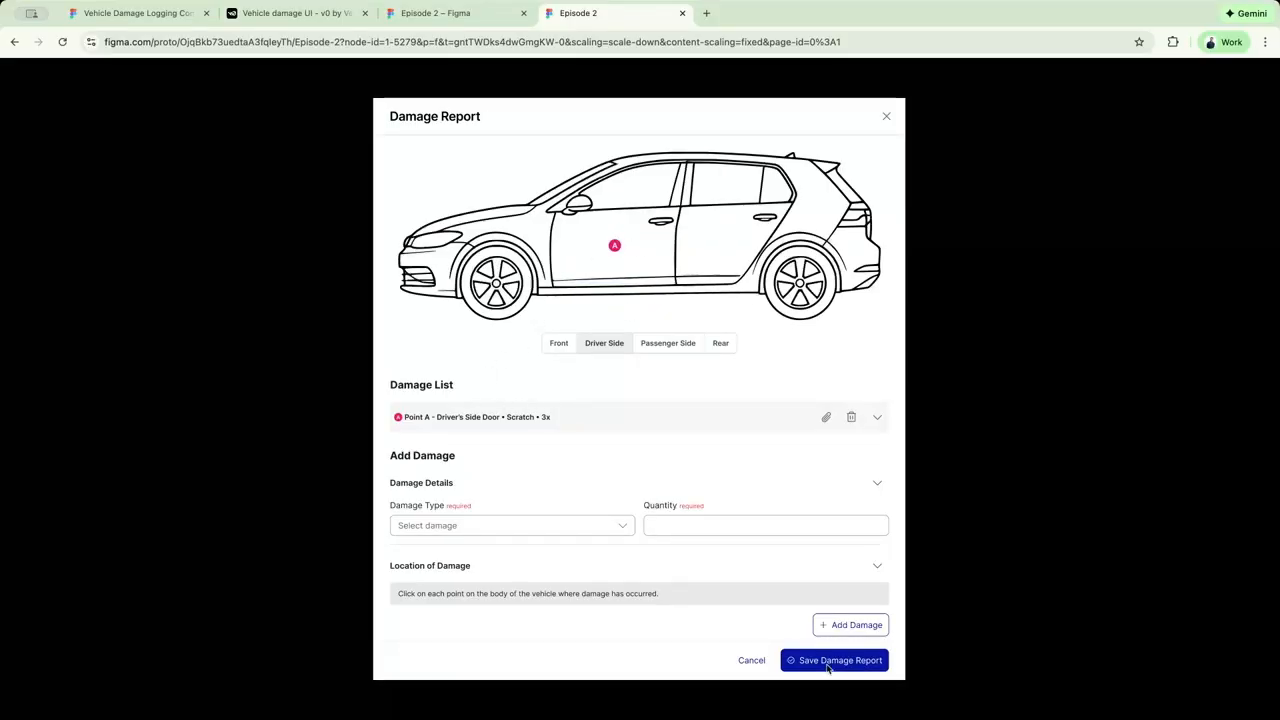
left_click(470, 14)
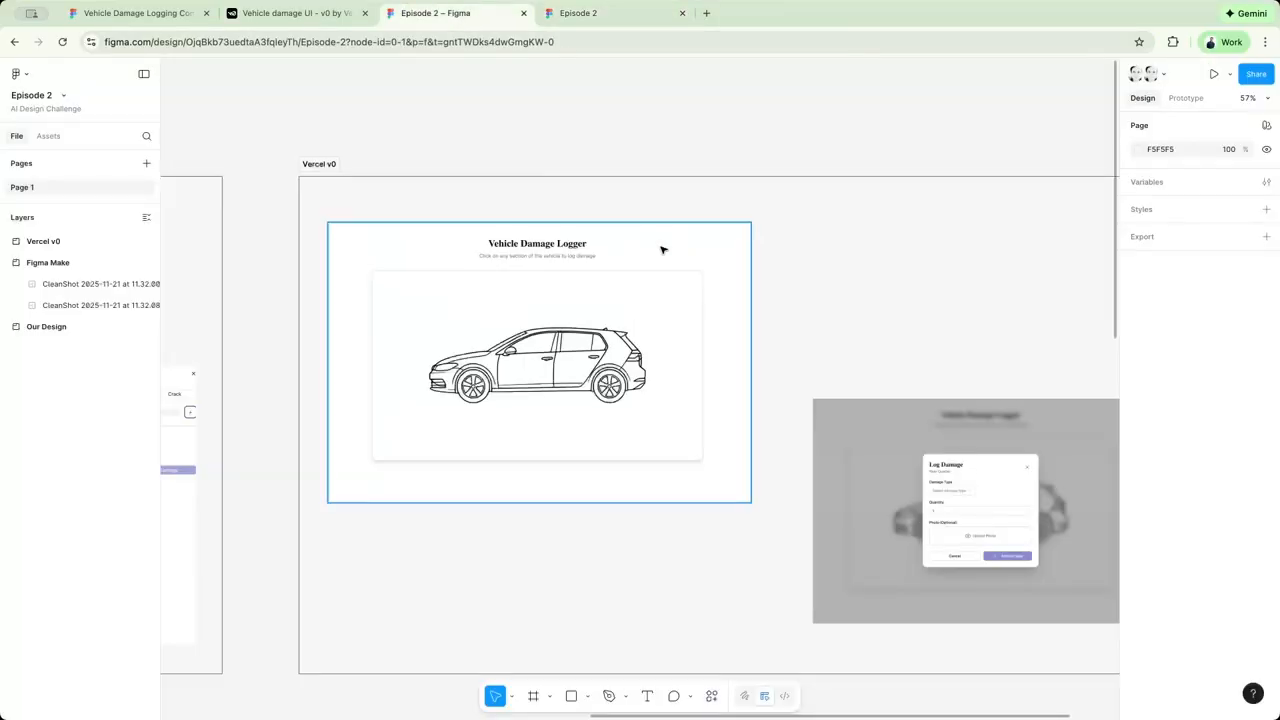